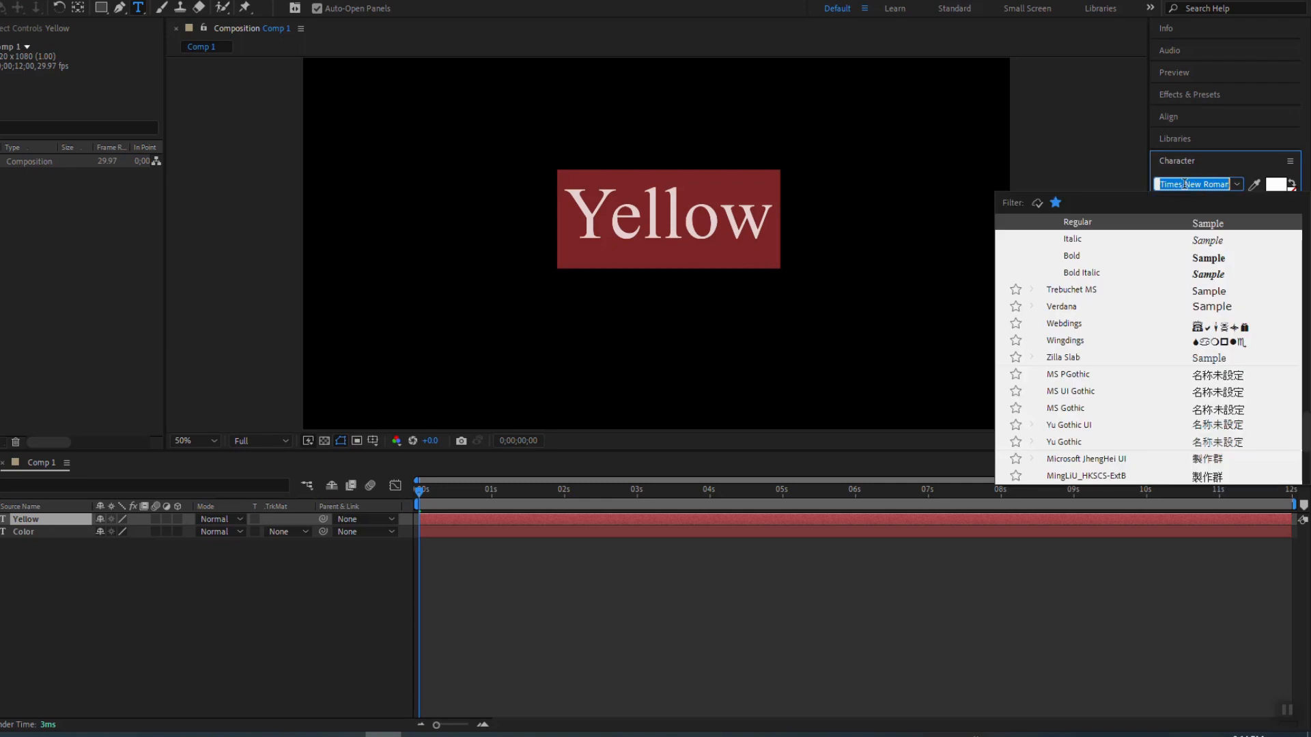
Step: Set the "Yellow" text to the Gadugi font with Bold style and faux italic
text(ga)
click(1121, 257)
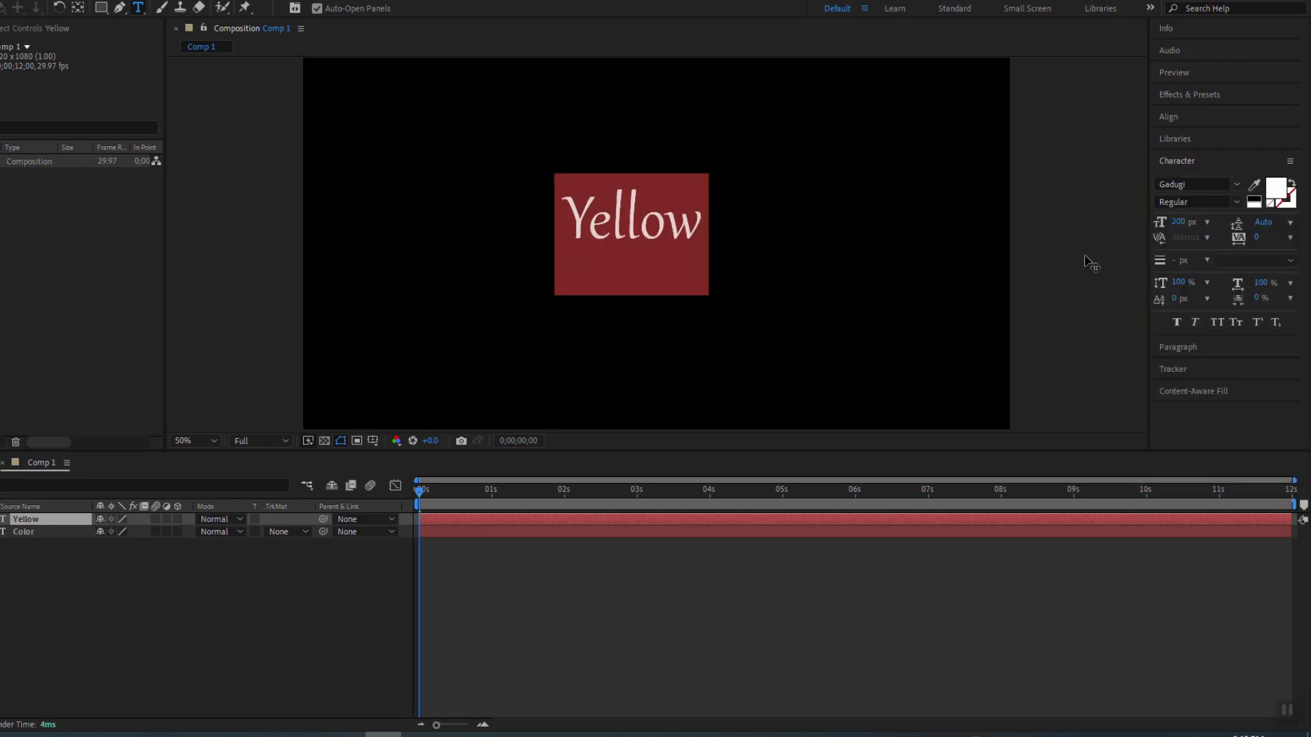
click(1196, 323)
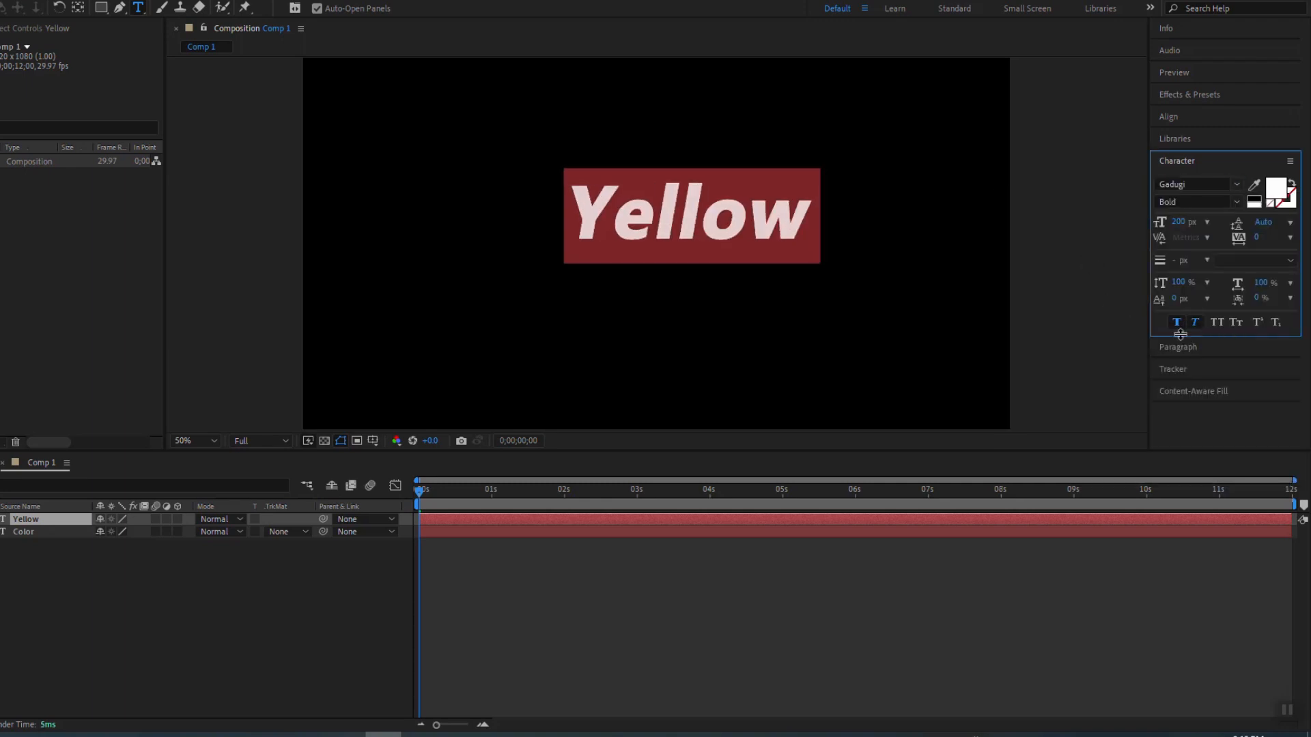
Step: Right-align the "Yellow" text's paragraph and center the layer horizontally and vertically in the composition
click(1180, 348)
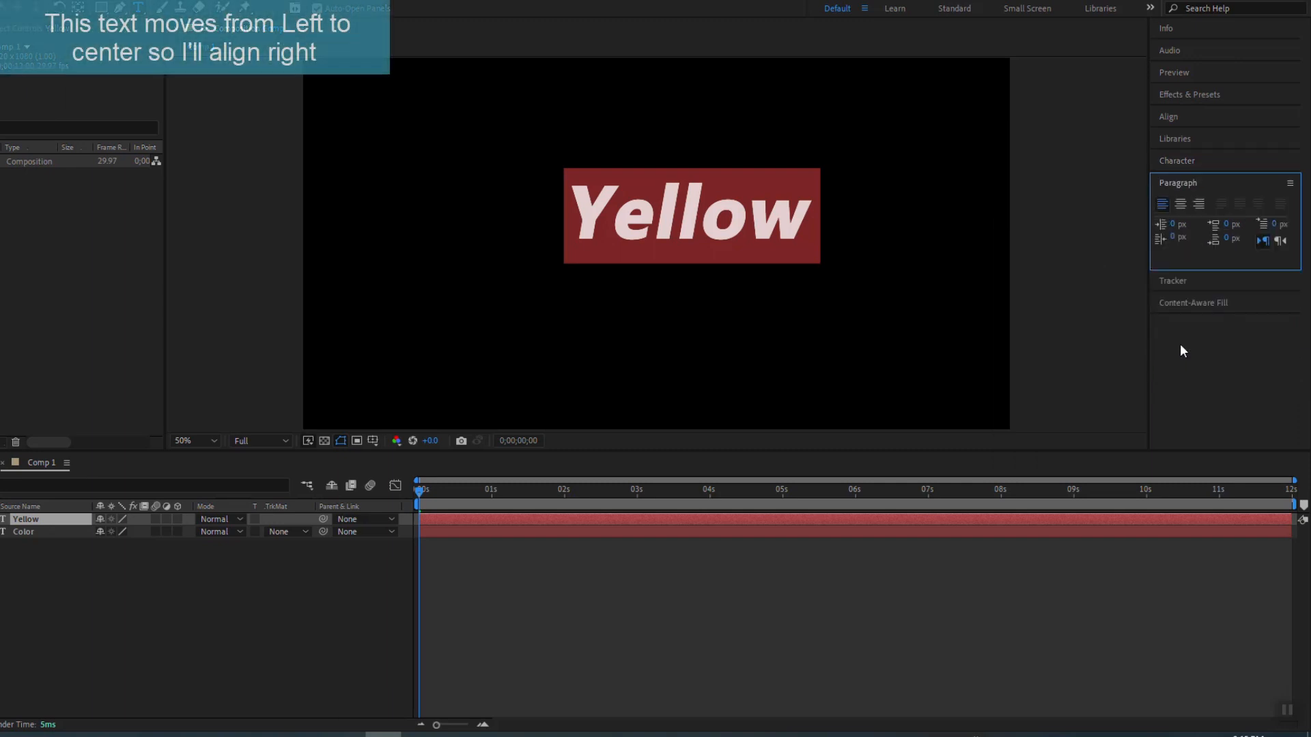
click(1200, 203)
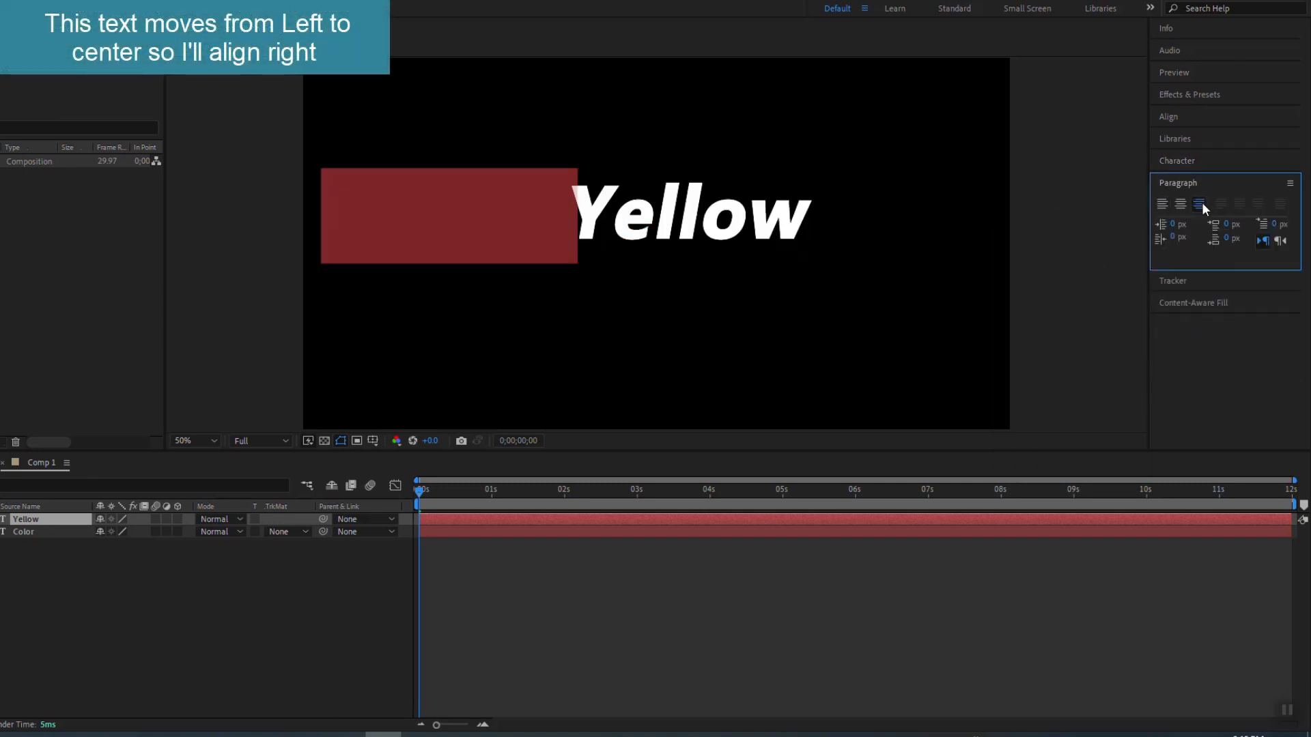
click(1169, 122)
click(1188, 153)
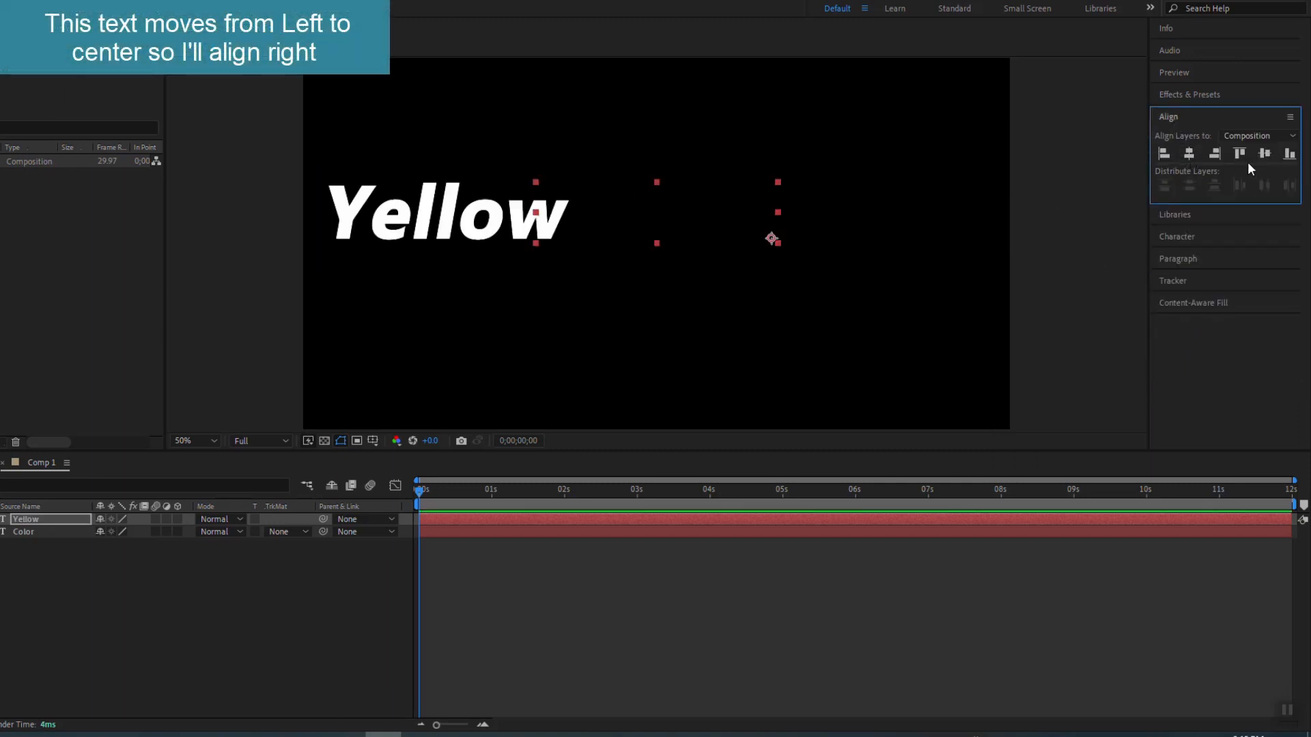
click(1264, 153)
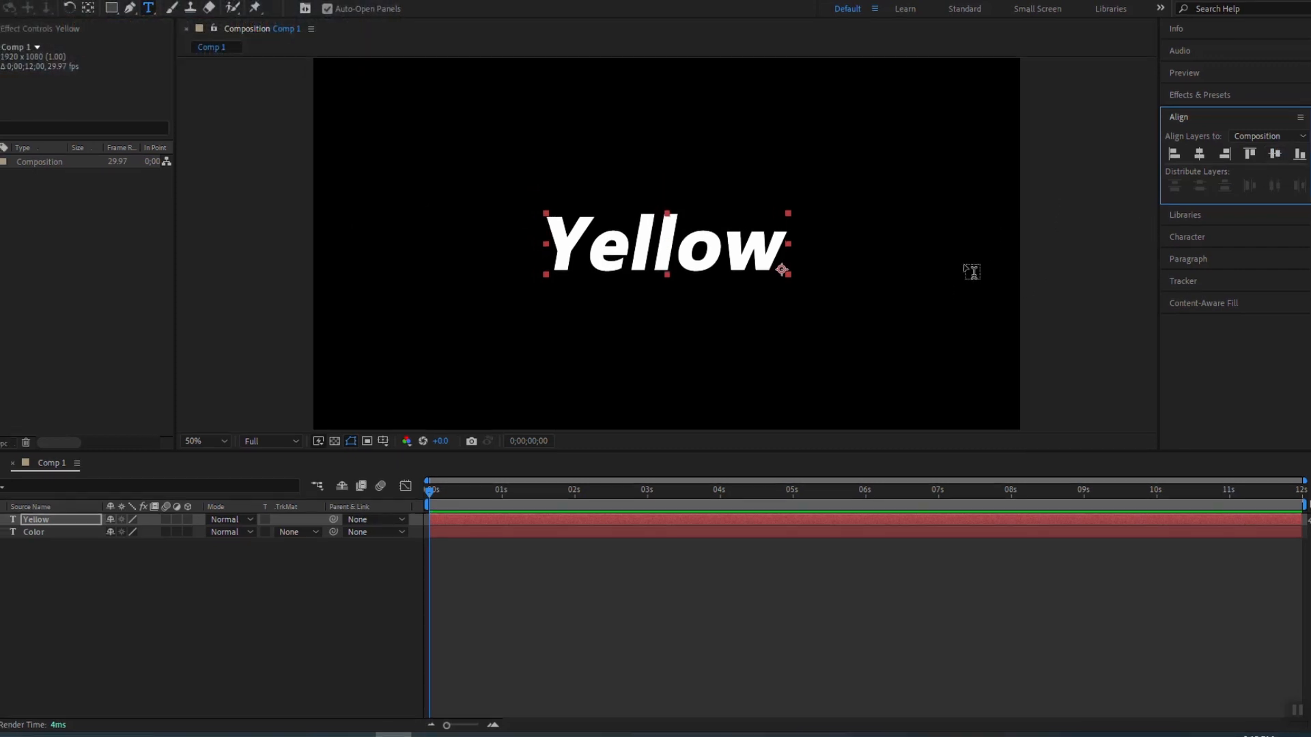
Step: Hide the Yellow layer and add a new text layer reading "Green" in the composition
click(10, 523)
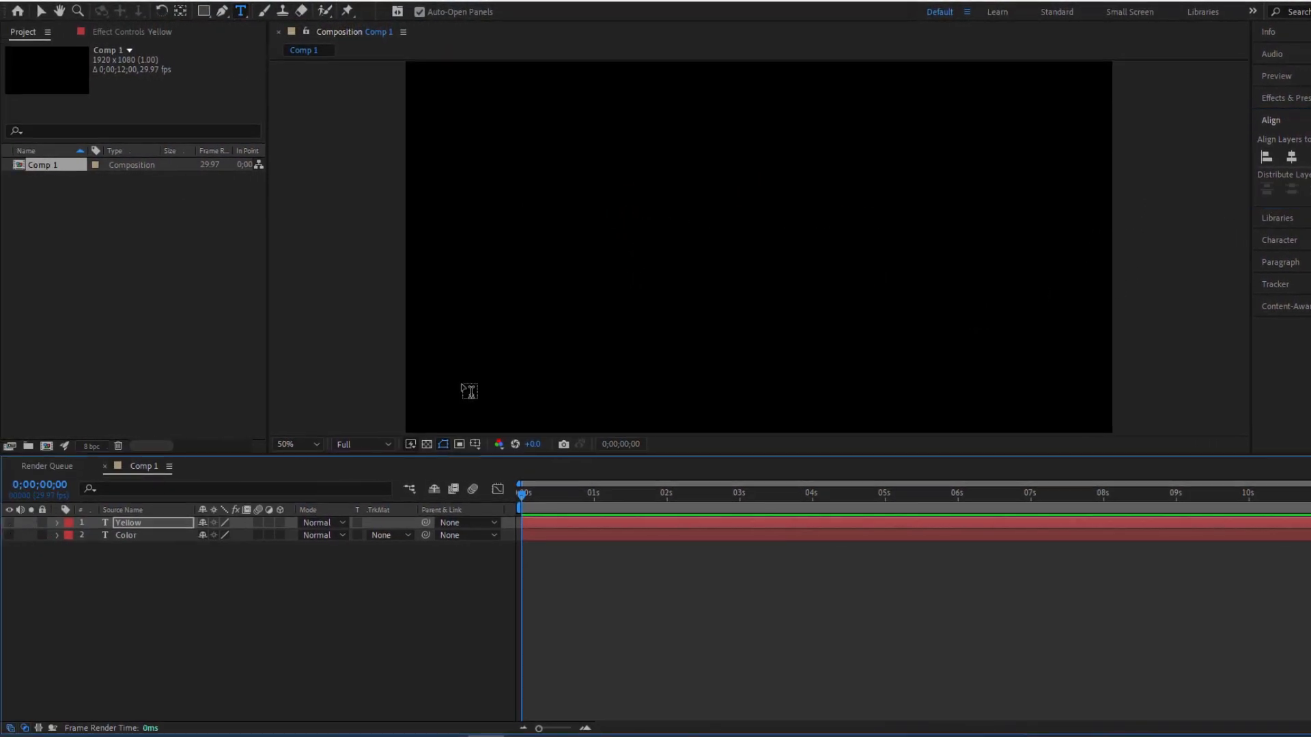
click(659, 219)
text(Green)
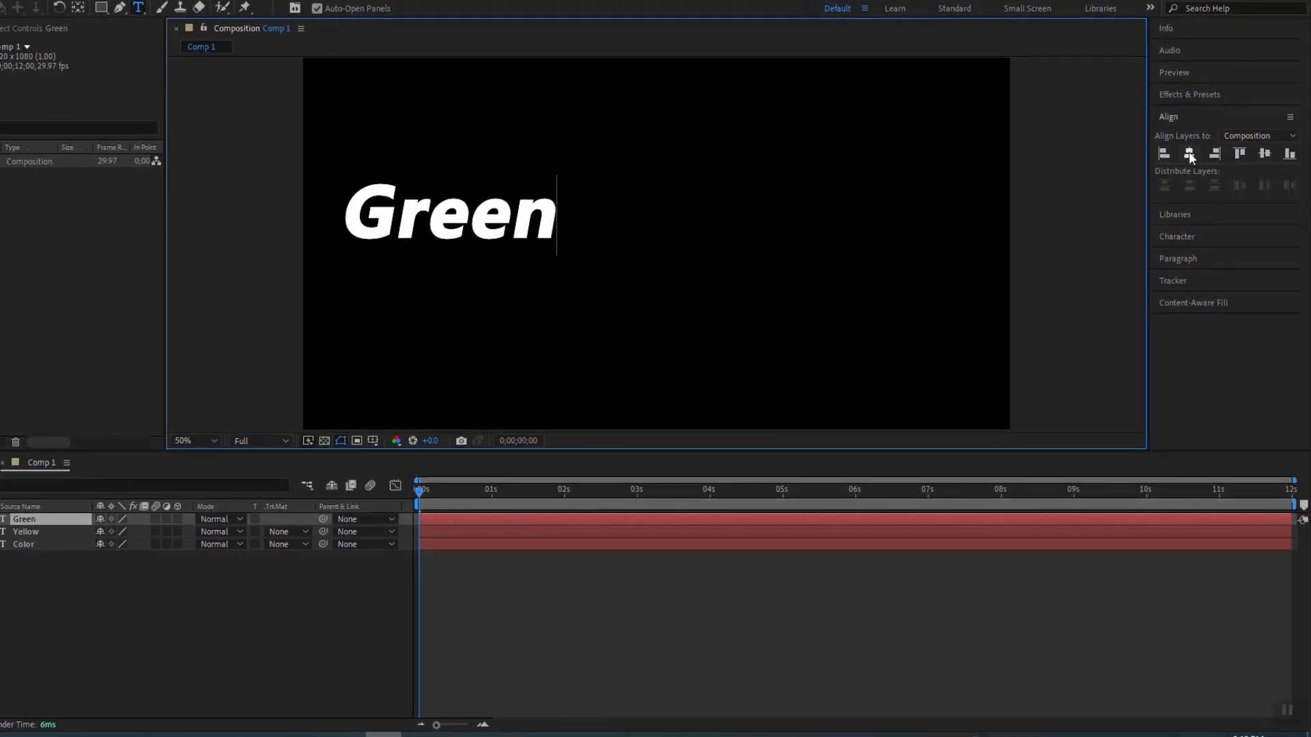
Step: Center the "Green" text horizontally and vertically in the composition, and check its character and paragraph settings
click(1190, 154)
click(1263, 153)
click(1176, 237)
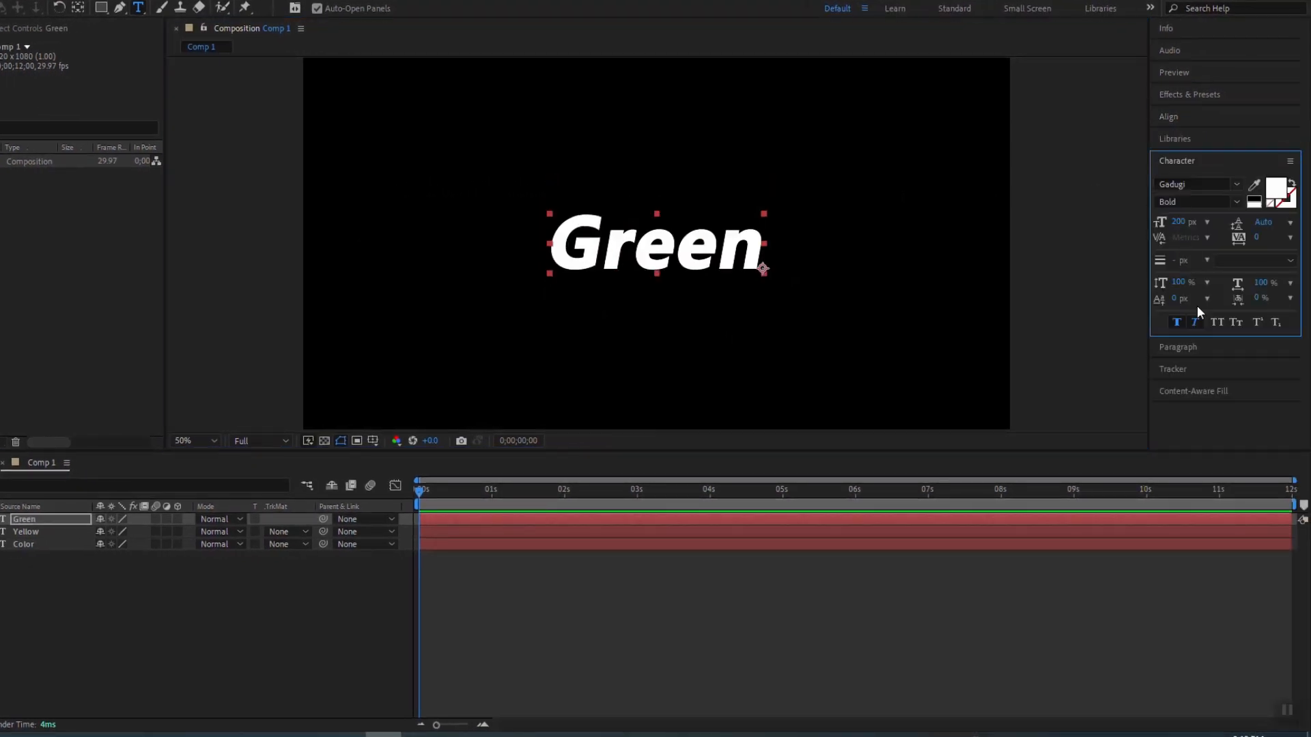
click(1173, 346)
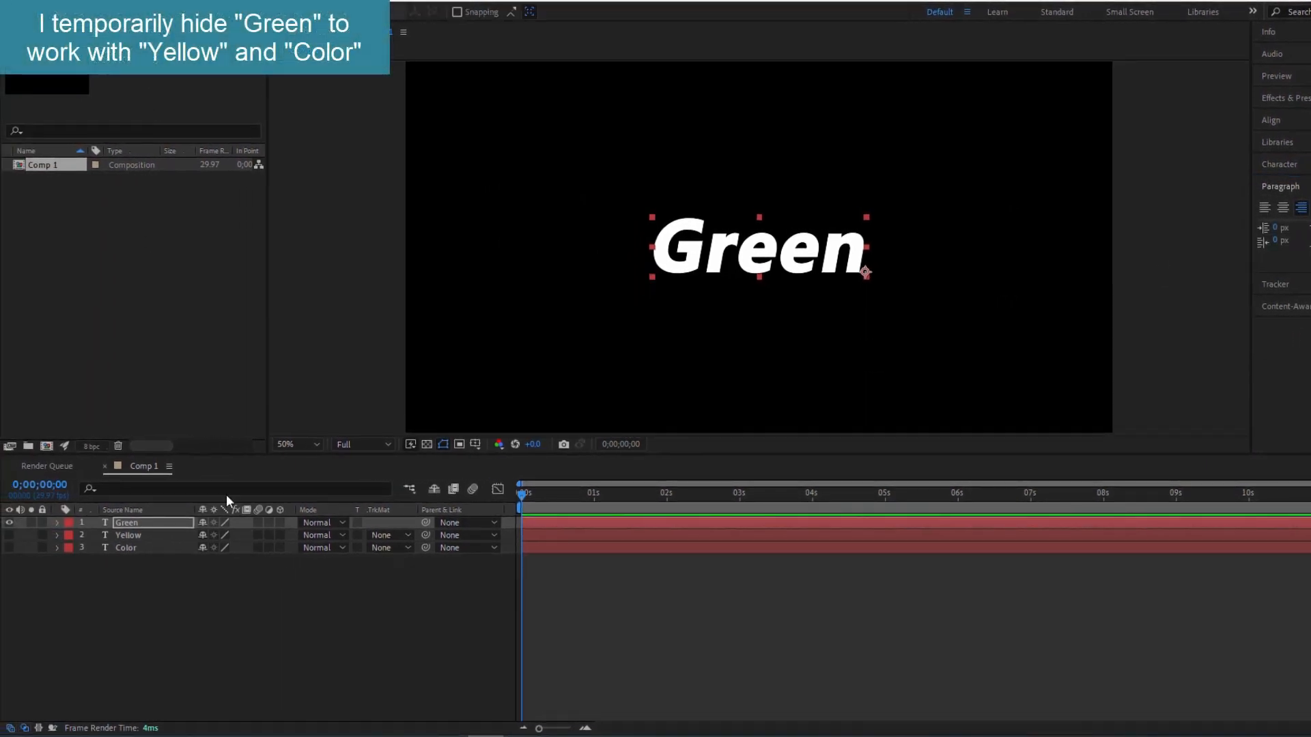
Step: Hide the Green layer, show Yellow and Color, and move Green to the end of the layer stack
click(10, 523)
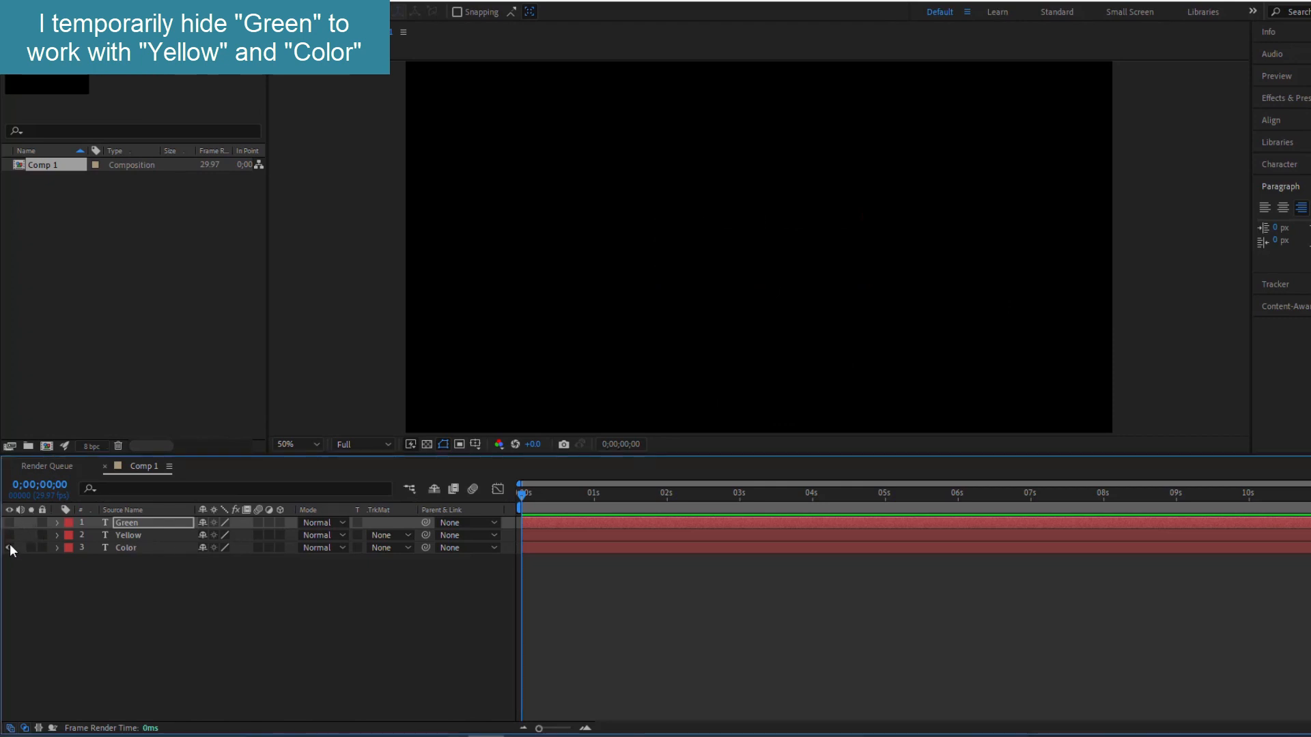
drag(10, 548, 10, 536)
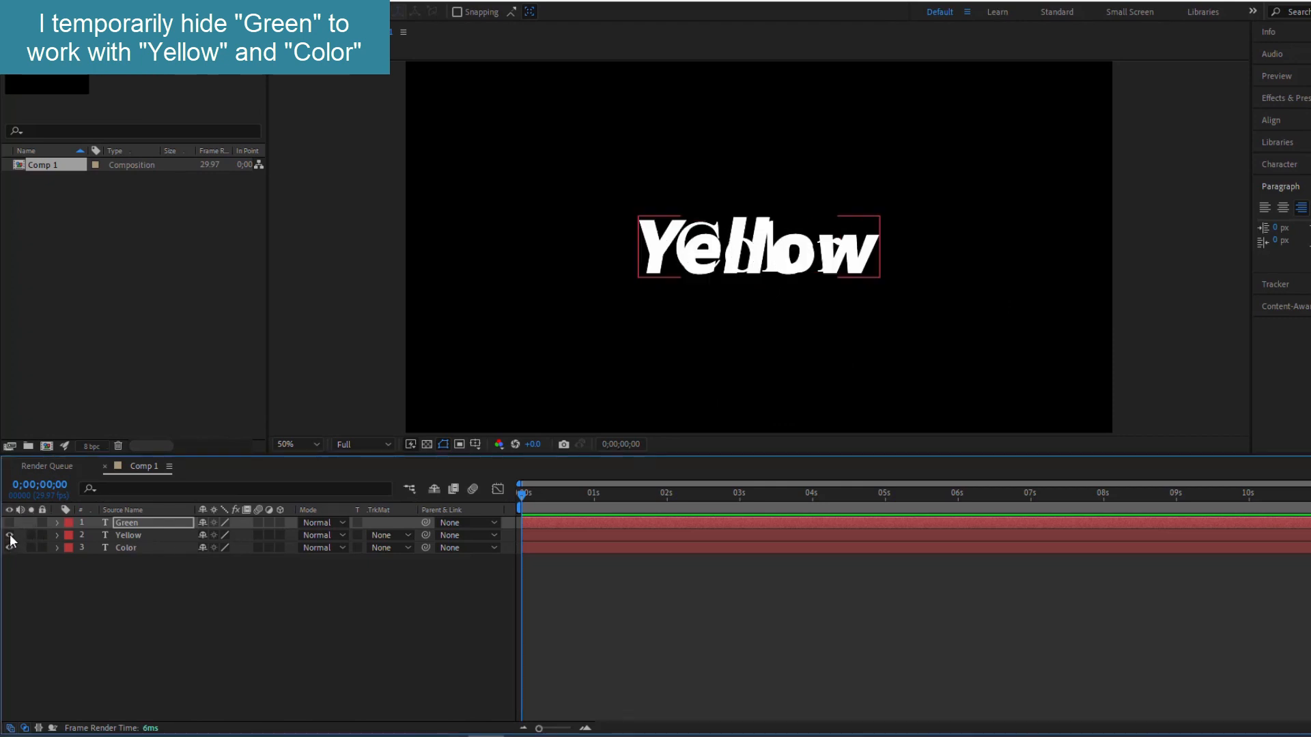
drag(131, 521, 131, 552)
Step: Place the words side by side by setting the X position to 1087.5 for Yellow and 1138 for Color
click(127, 533)
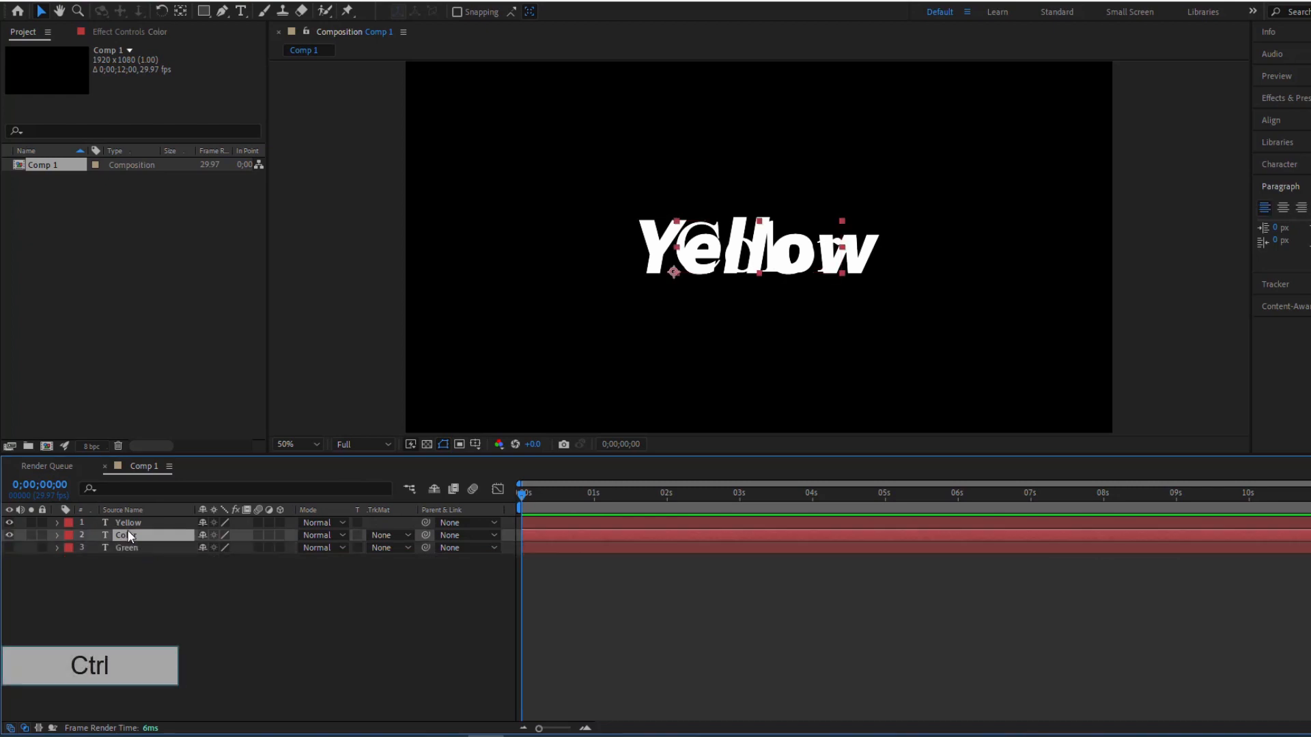
ctrl+click(131, 523)
key(p)
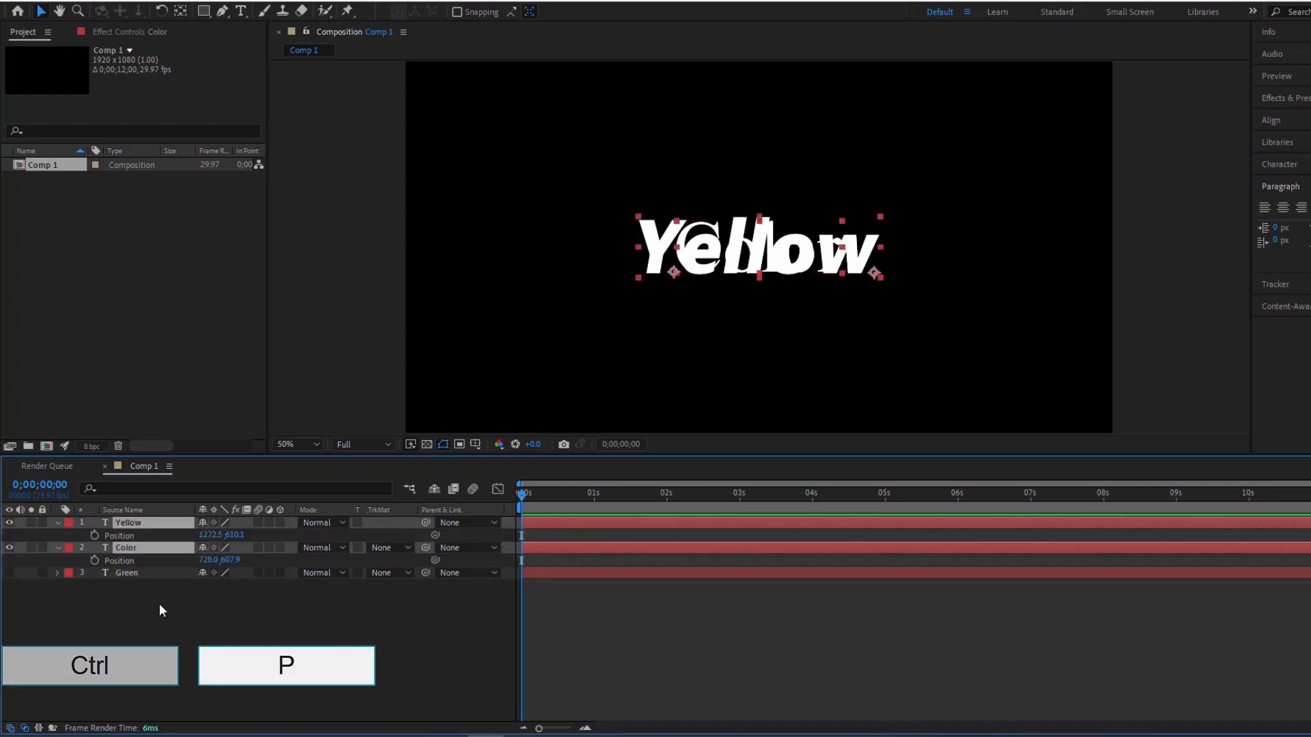
click(200, 625)
drag(209, 535, 530, 578)
drag(216, 535, 190, 547)
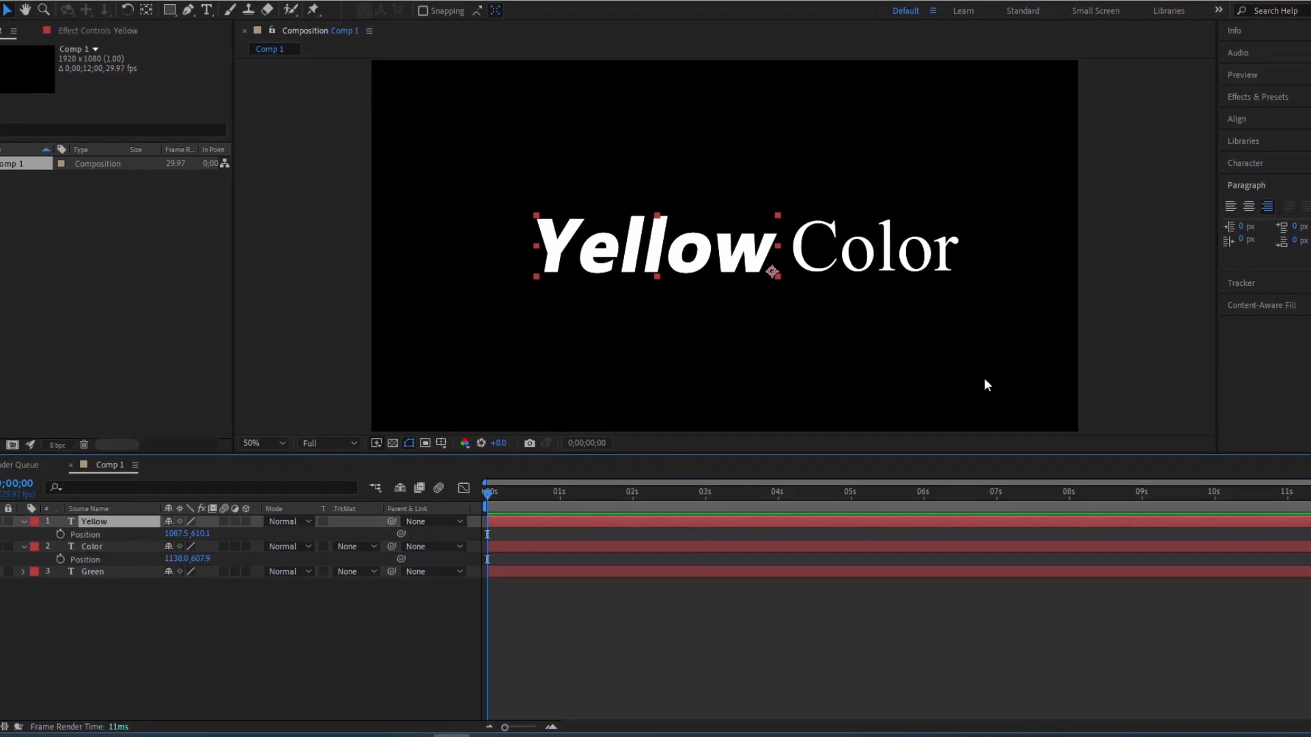
Step: Change the fill color of the "Yellow" text to bright yellow, about FFF21F
click(1280, 165)
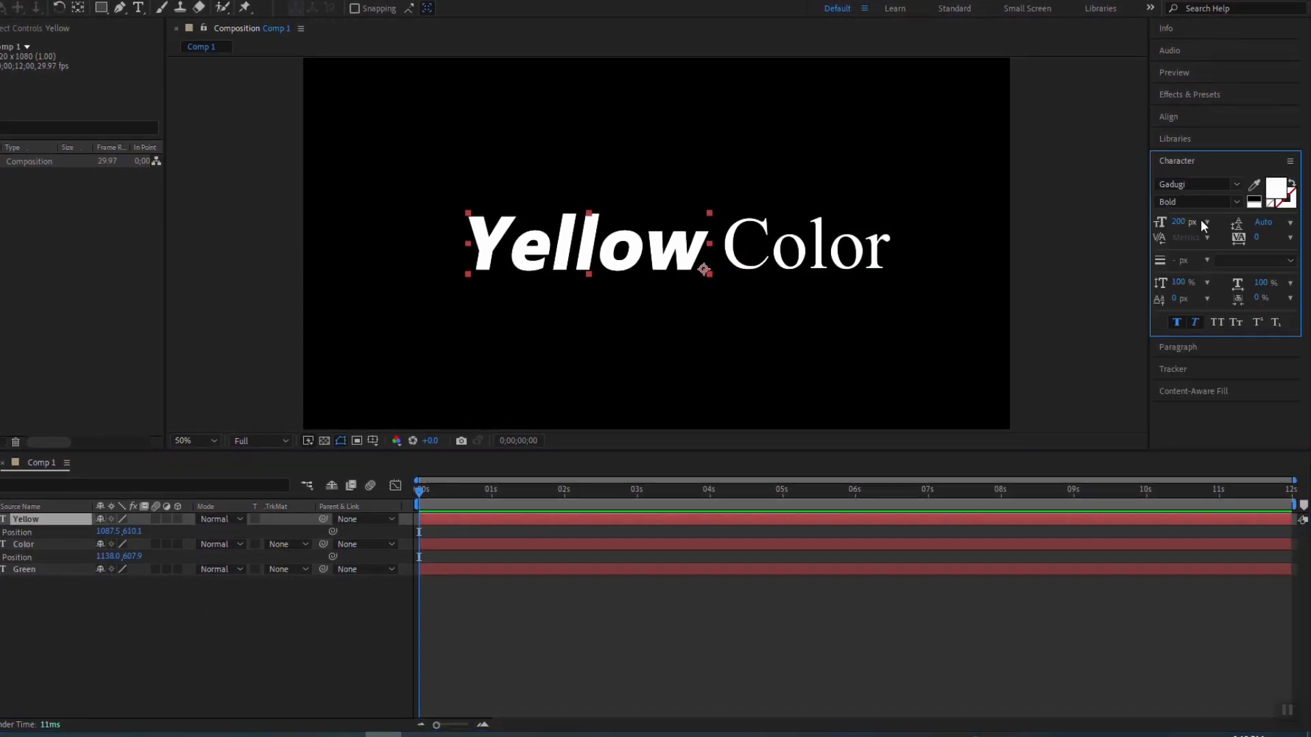
click(1276, 190)
drag(876, 477, 878, 485)
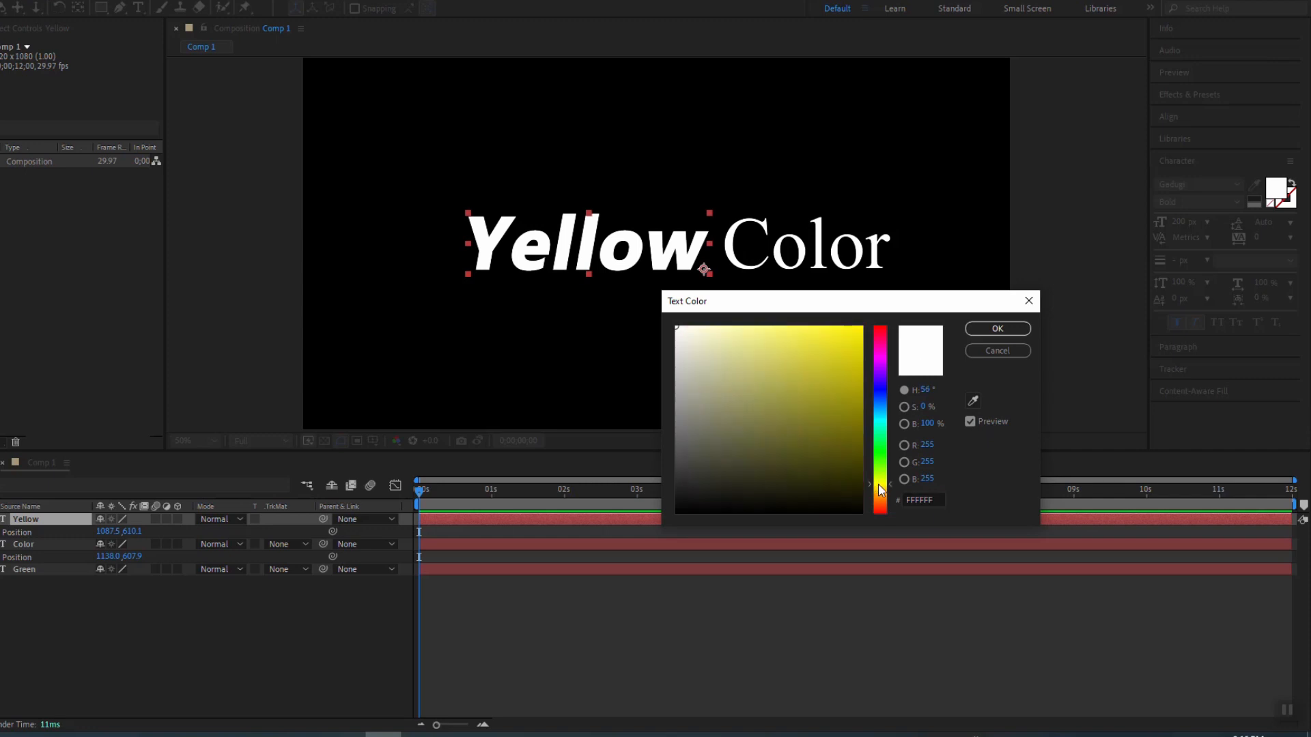
drag(834, 372, 848, 314)
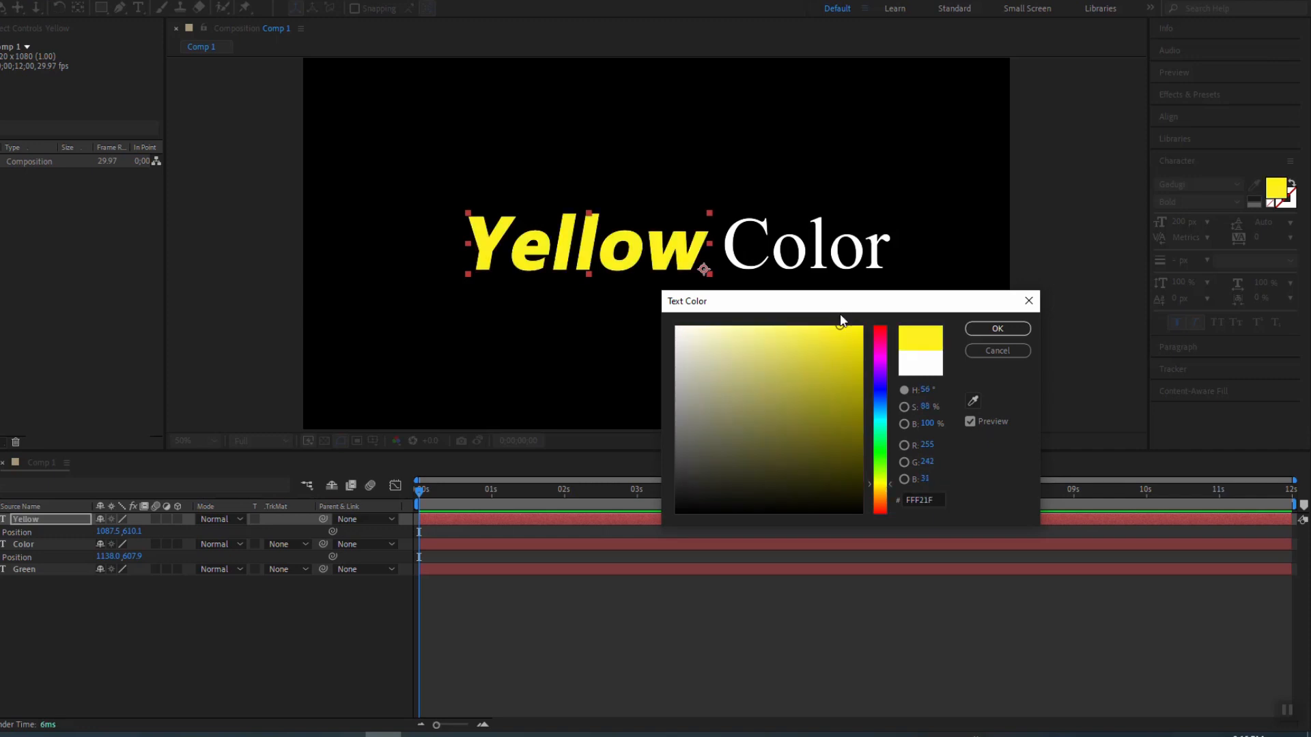
click(978, 329)
click(720, 347)
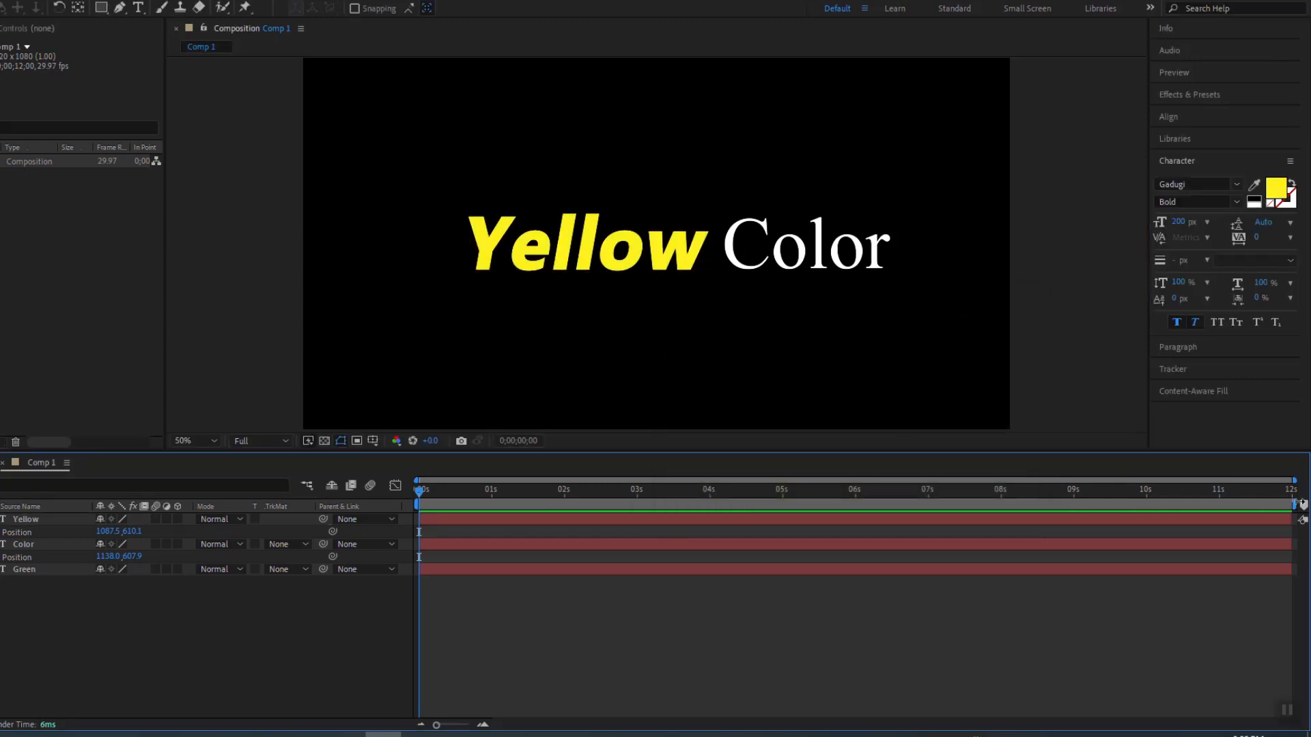
Step: Shorten the work area to end at 6 seconds and trim the composition to it
drag(1295, 504, 855, 504)
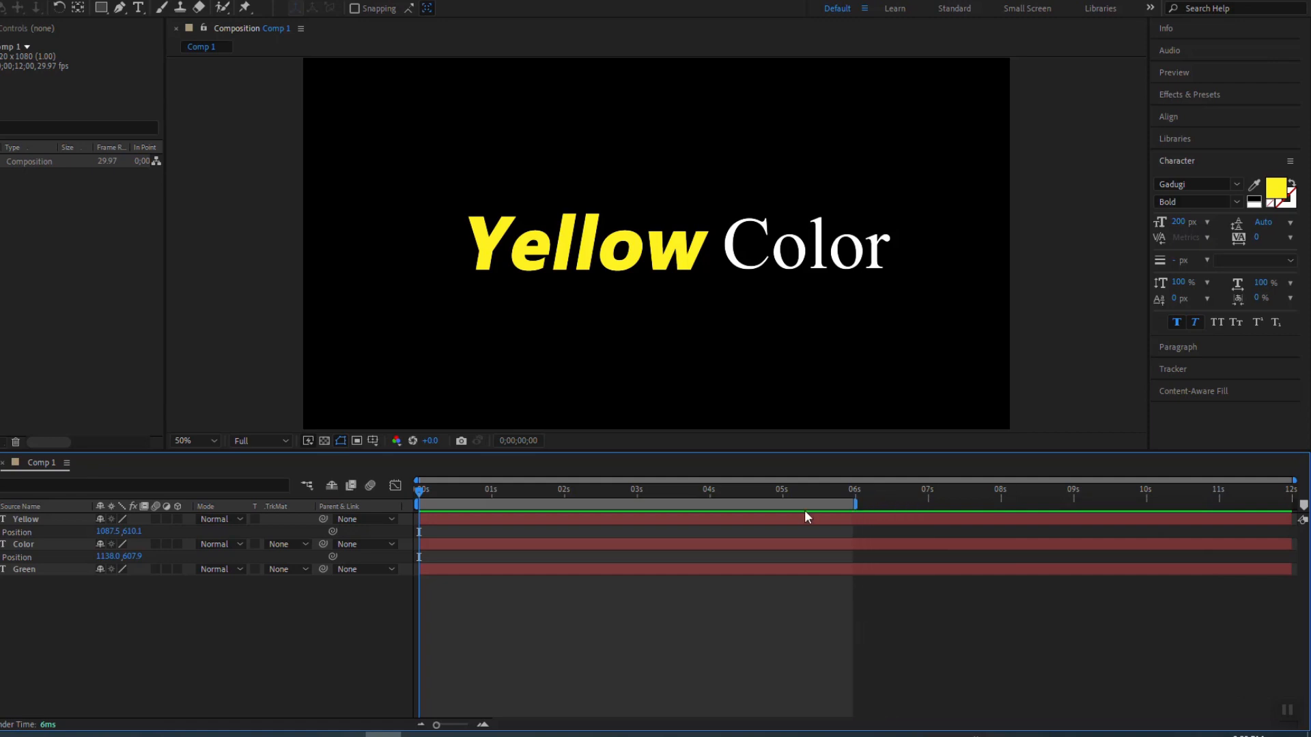
right_click(804, 510)
click(791, 543)
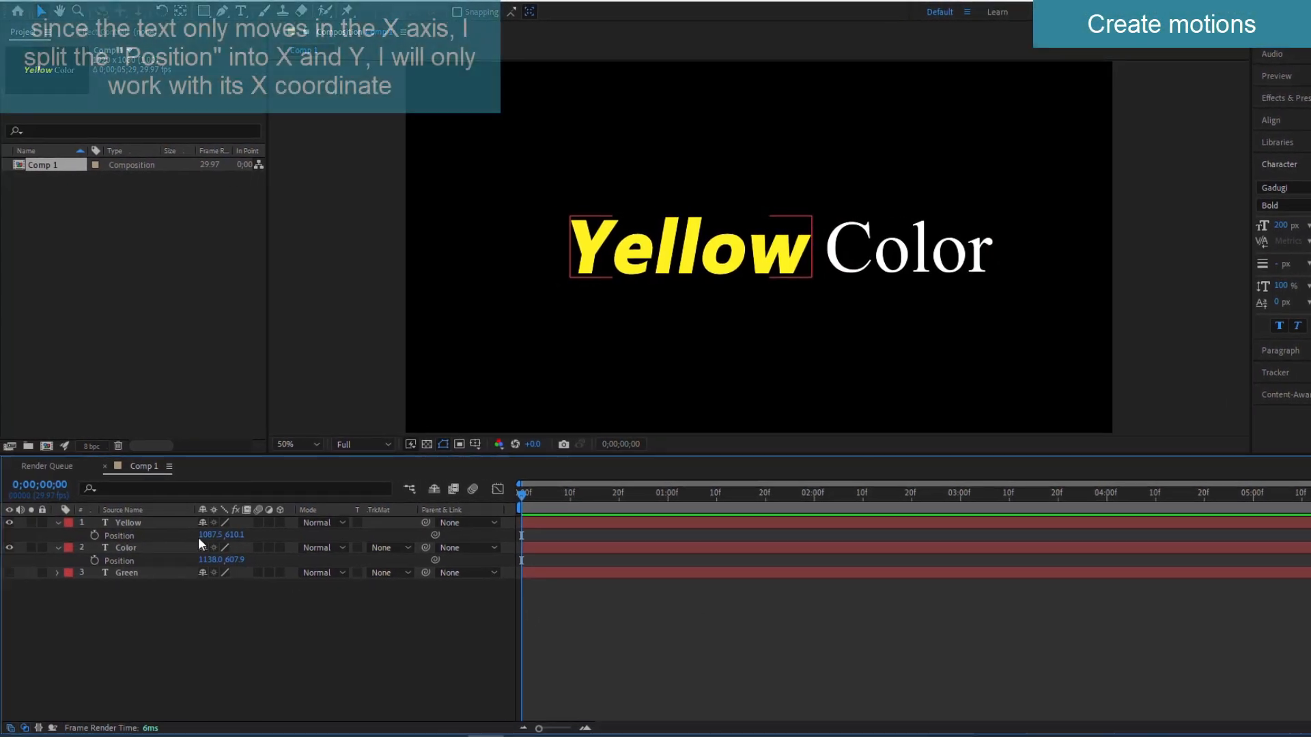
Step: Separate the Position dimensions into X and Y for both the Yellow and Color layers
right_click(200, 536)
click(254, 353)
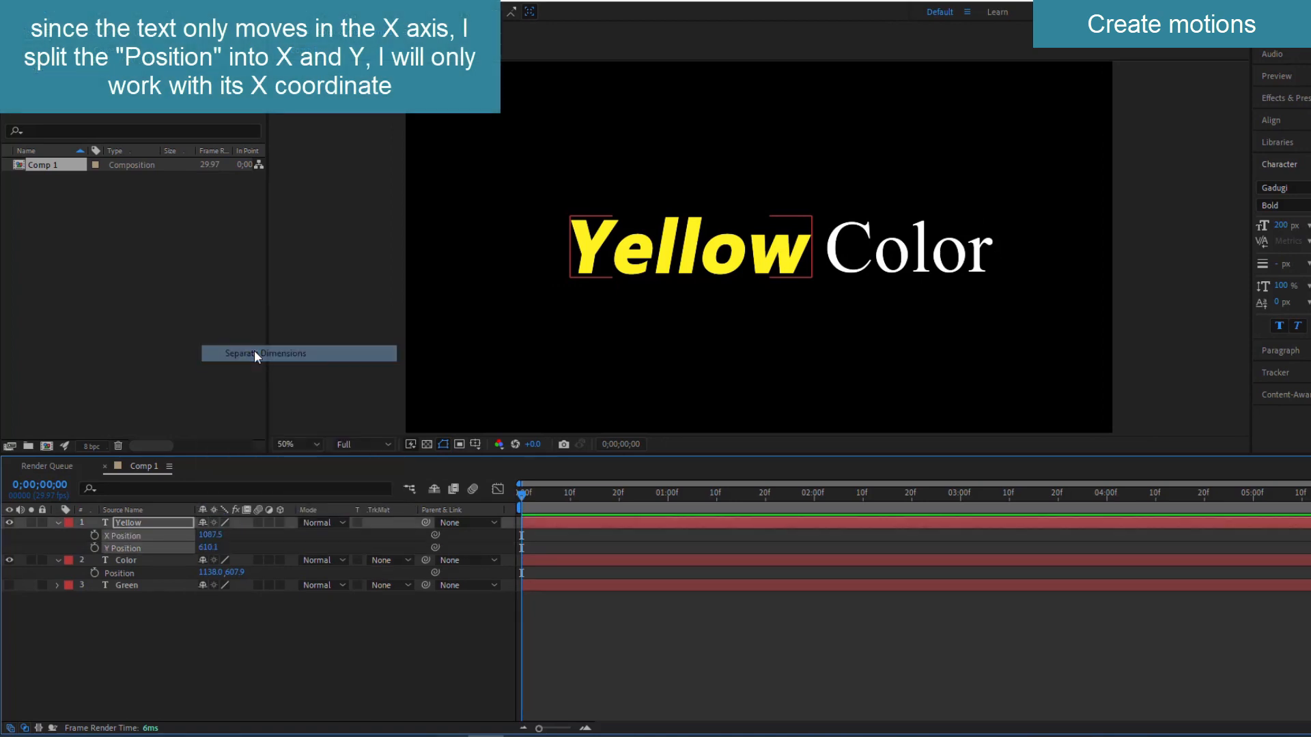
right_click(210, 575)
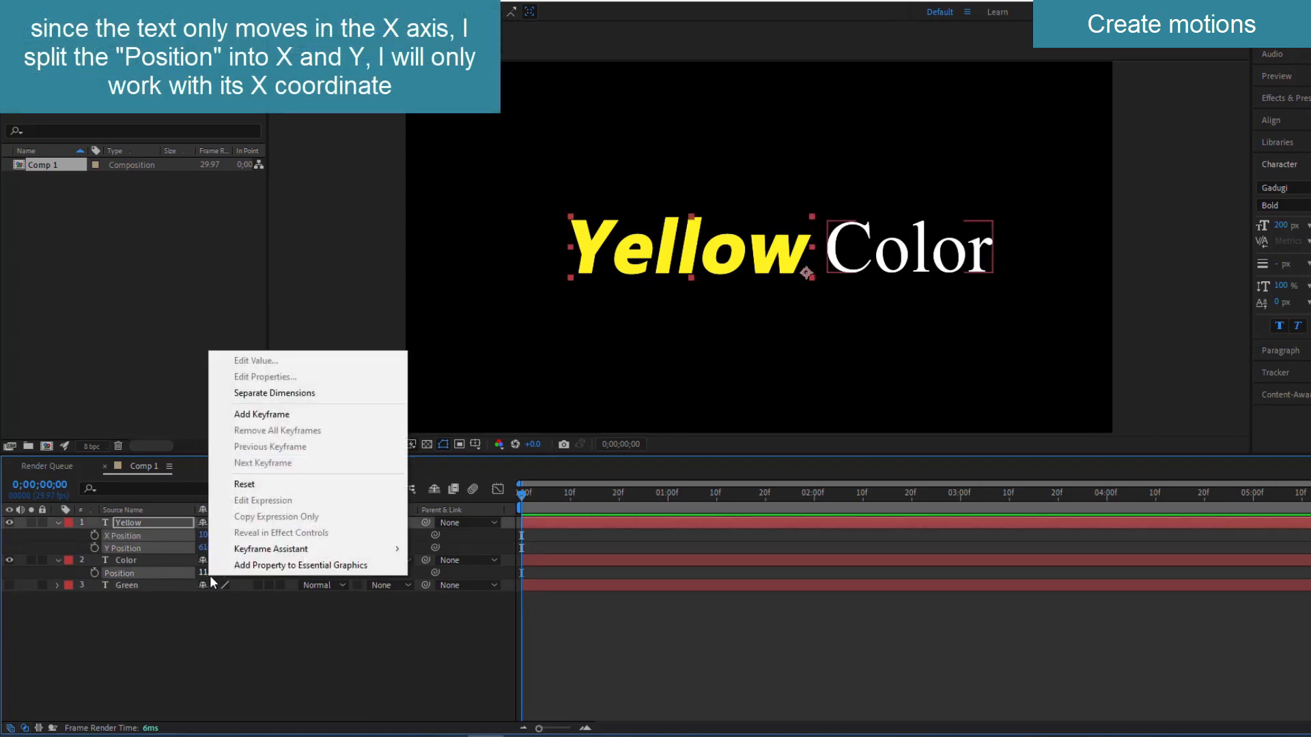
click(259, 394)
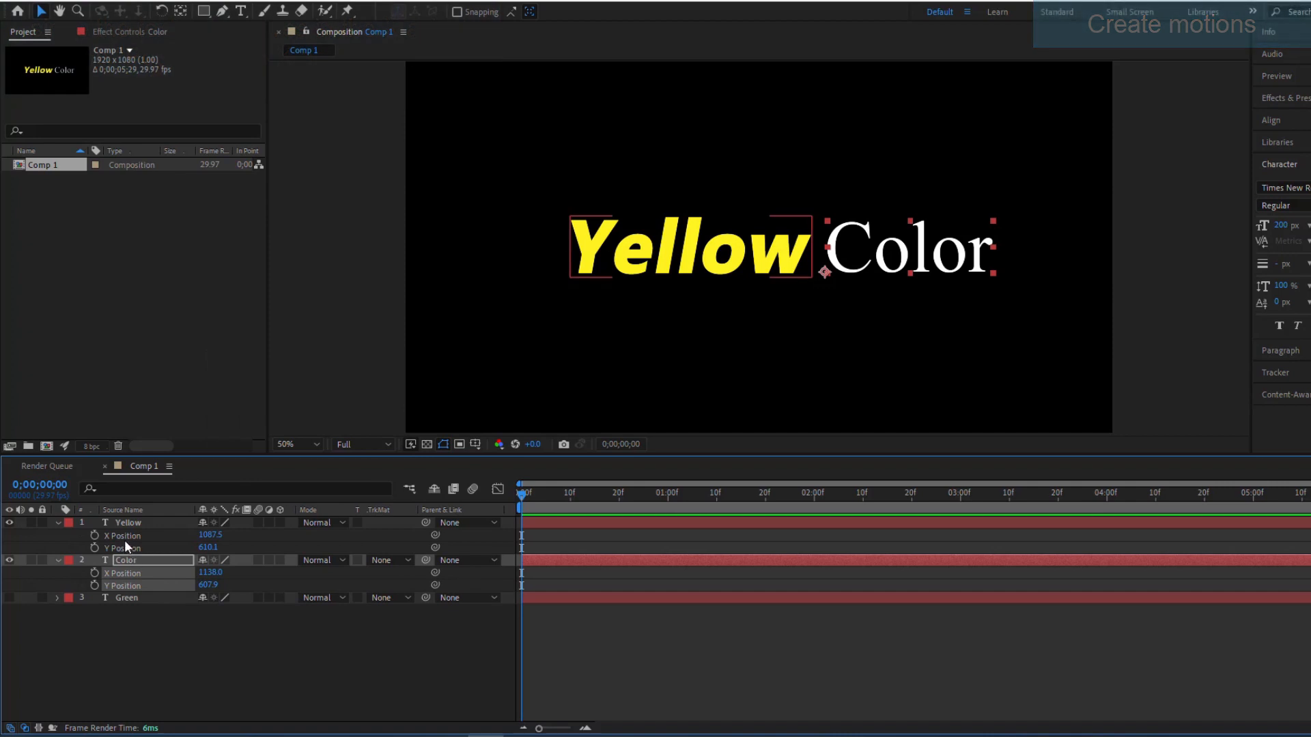
Step: Move Yellow to X -51.5 and Color to X 1957, both off screen, and start X Position keyframes at 0 seconds
drag(207, 535, 43, 547)
drag(208, 540, 313, 588)
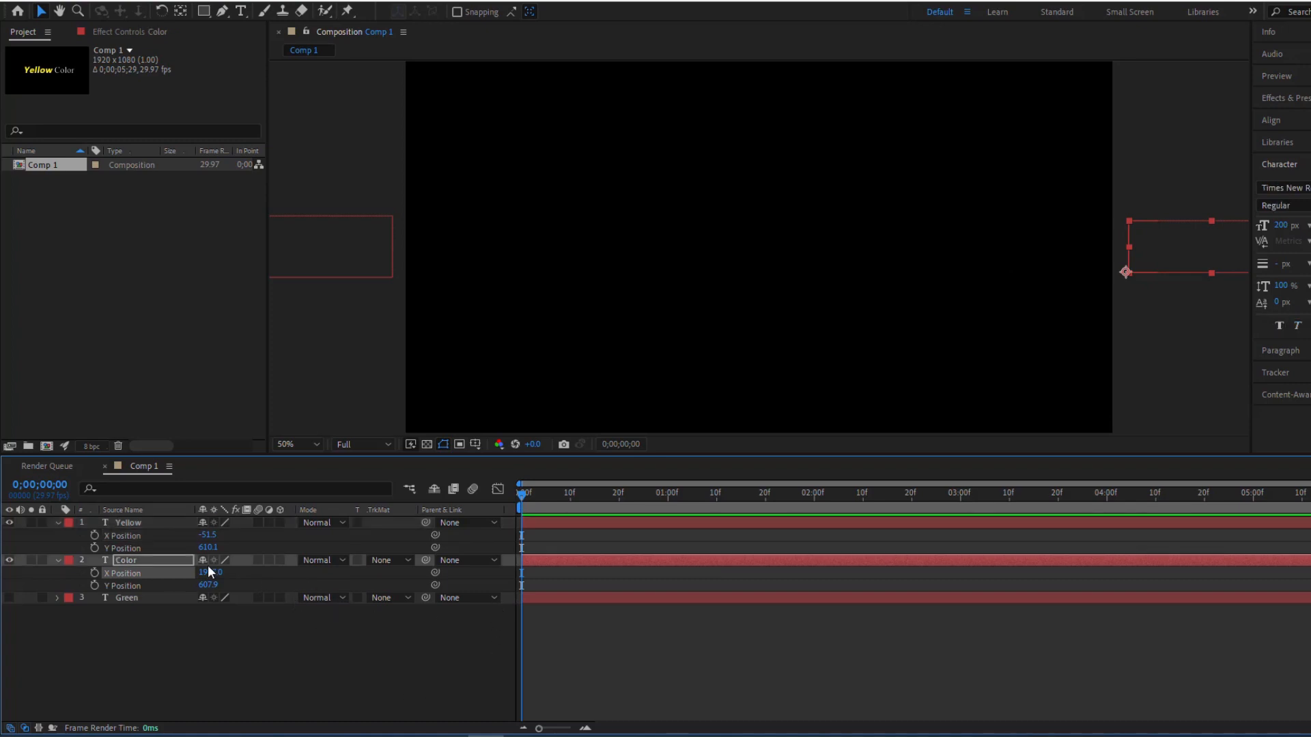
click(95, 535)
click(95, 573)
Step: At 0;00;01;00, keyframe the X Position at 1130.5 for Yellow and 1132 for Color so the words meet
drag(522, 493, 662, 501)
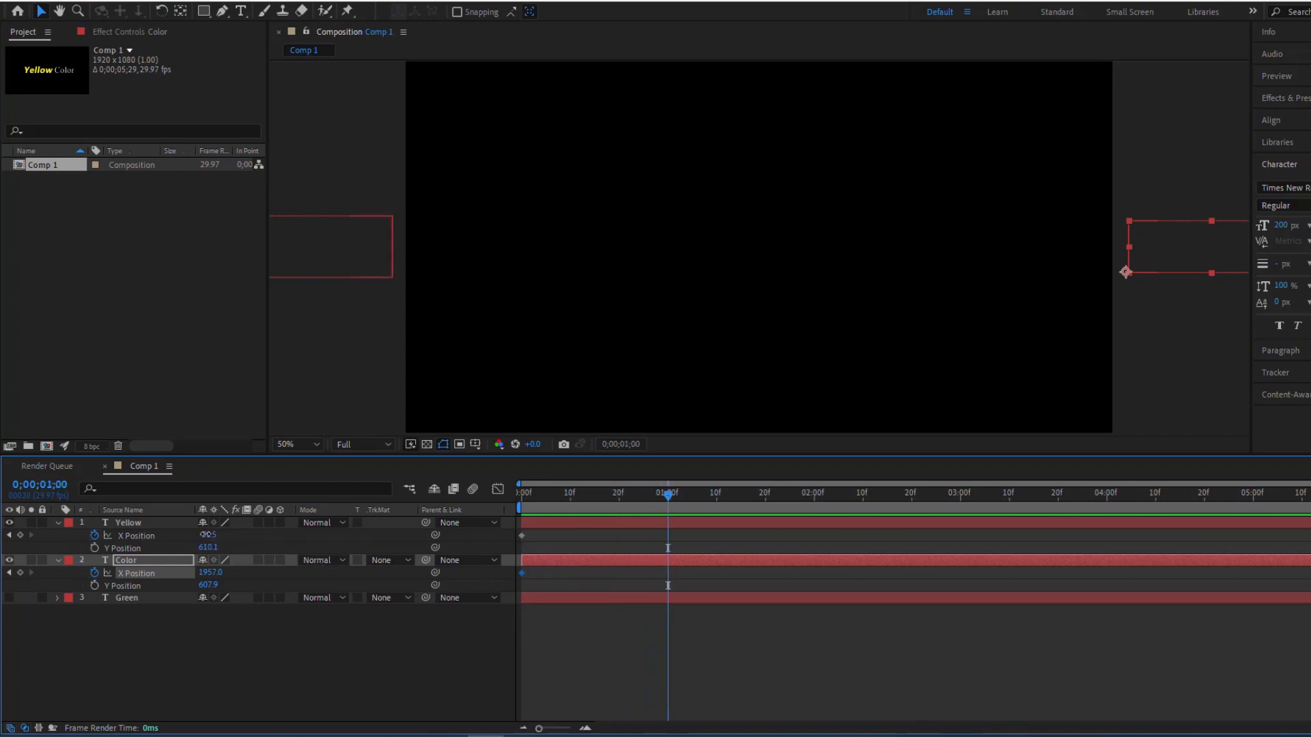
drag(204, 535, 302, 546)
drag(211, 574, 131, 592)
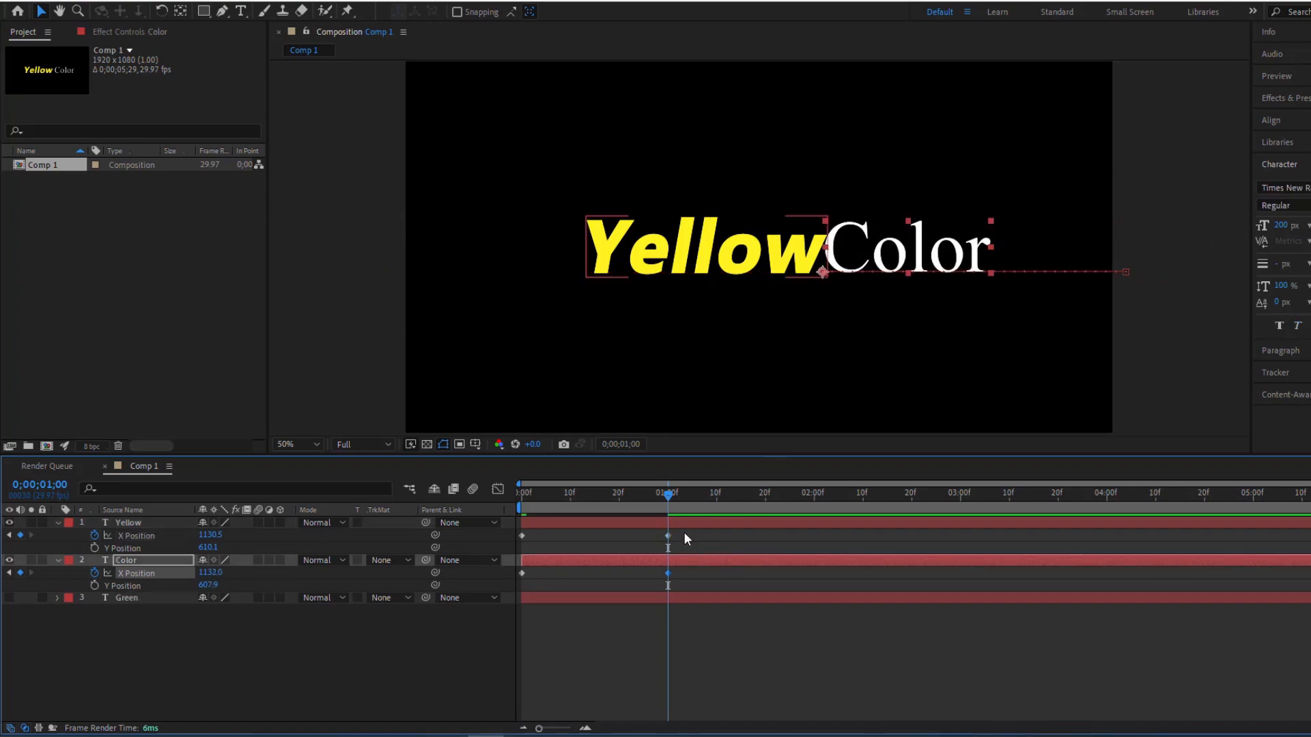
Step: At 0;00;01;20, move the words apart with X Position keyframes of 985.5 for Yellow and 1253 for Color
drag(668, 491, 765, 486)
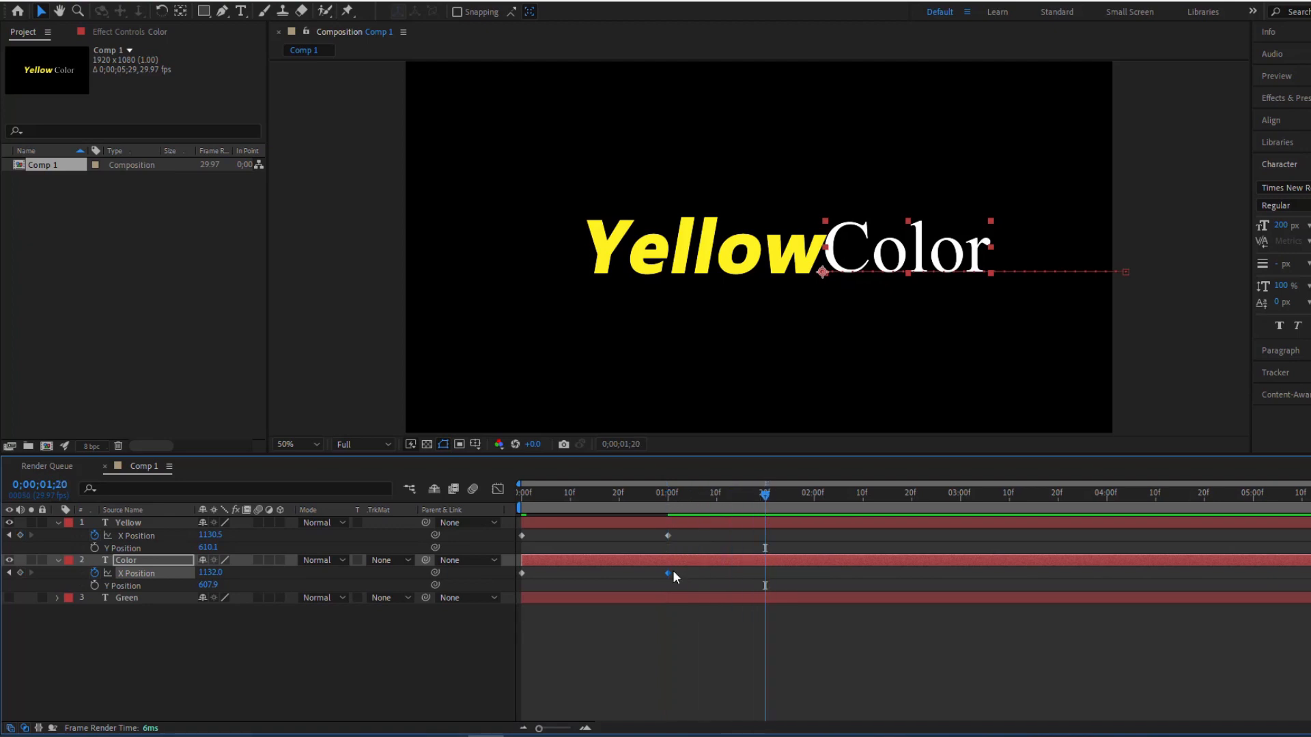
drag(205, 535, 192, 536)
drag(95, 545, 105, 547)
drag(215, 573, 310, 588)
click(744, 558)
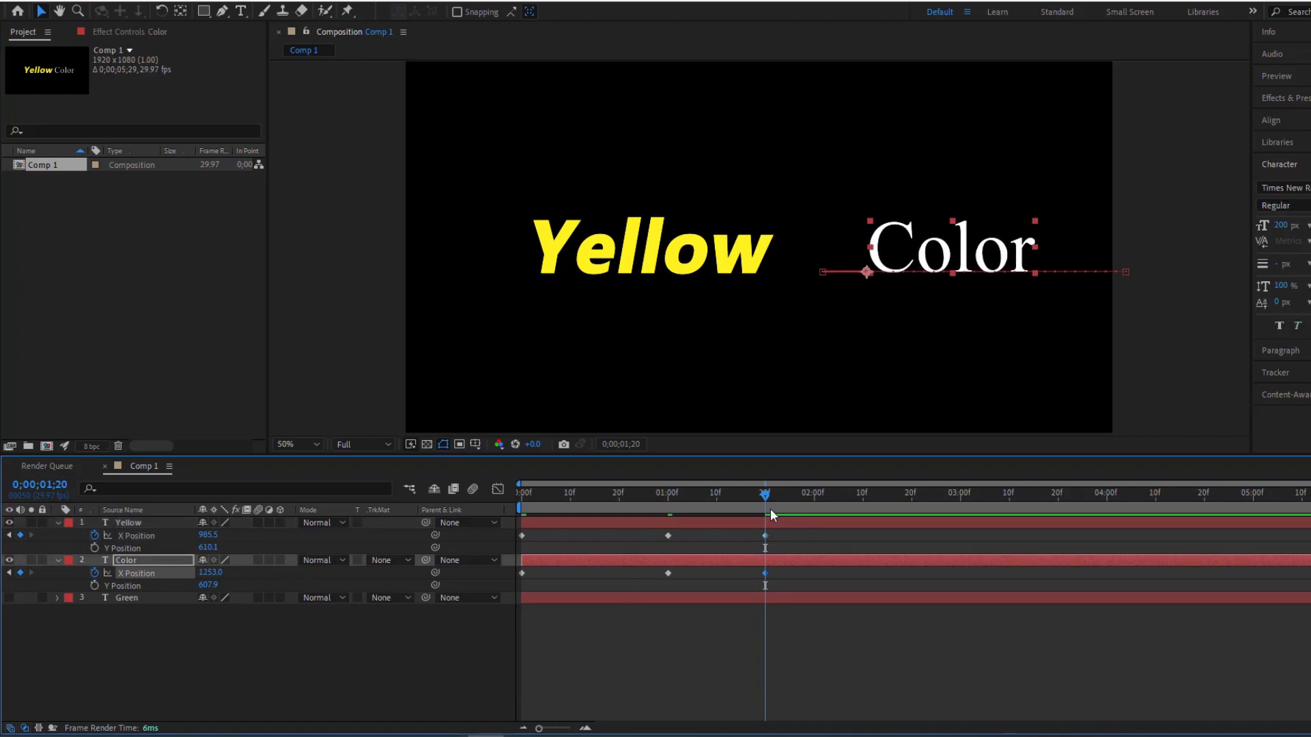
Step: Copy the X Position keyframes of Yellow and Color from 0;00;01;00 and paste them at 0;00;02;10
drag(762, 495, 859, 505)
shift+click(765, 536)
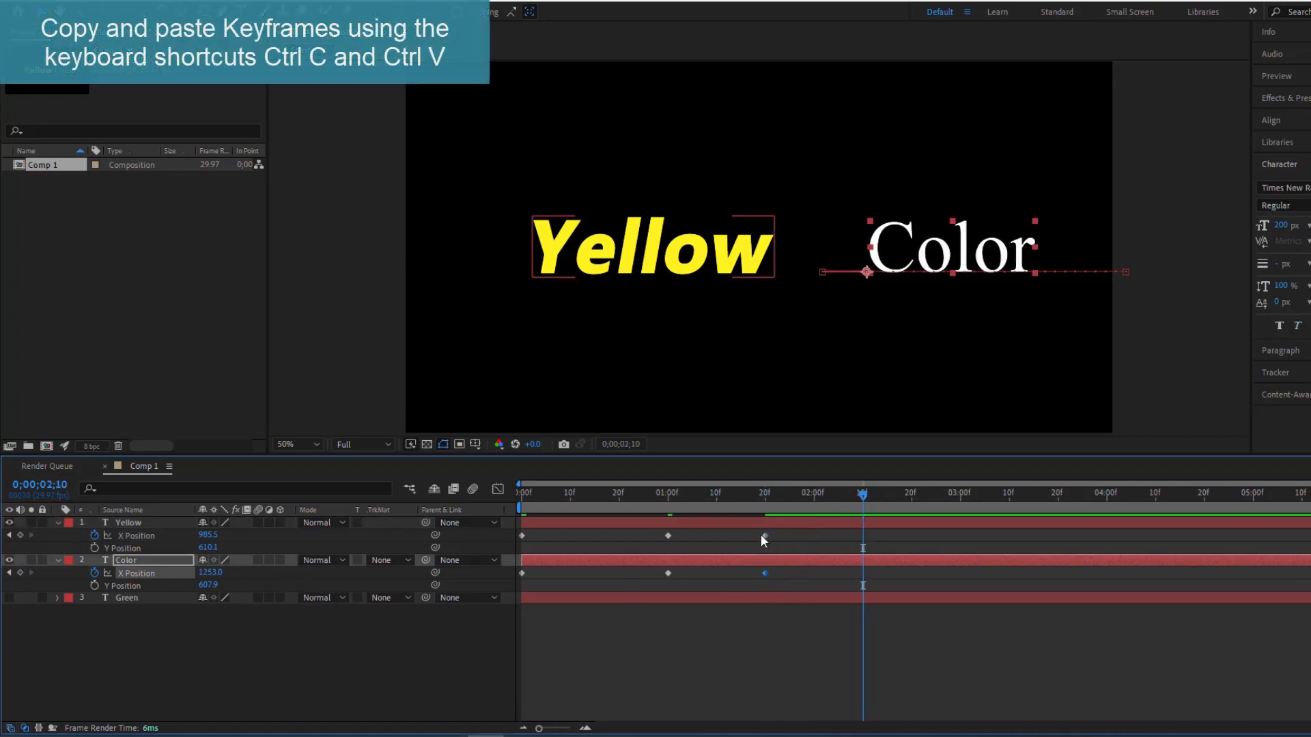
key(ctrl+c)
click(668, 536)
key(ctrl+c)
key(ctrl+v)
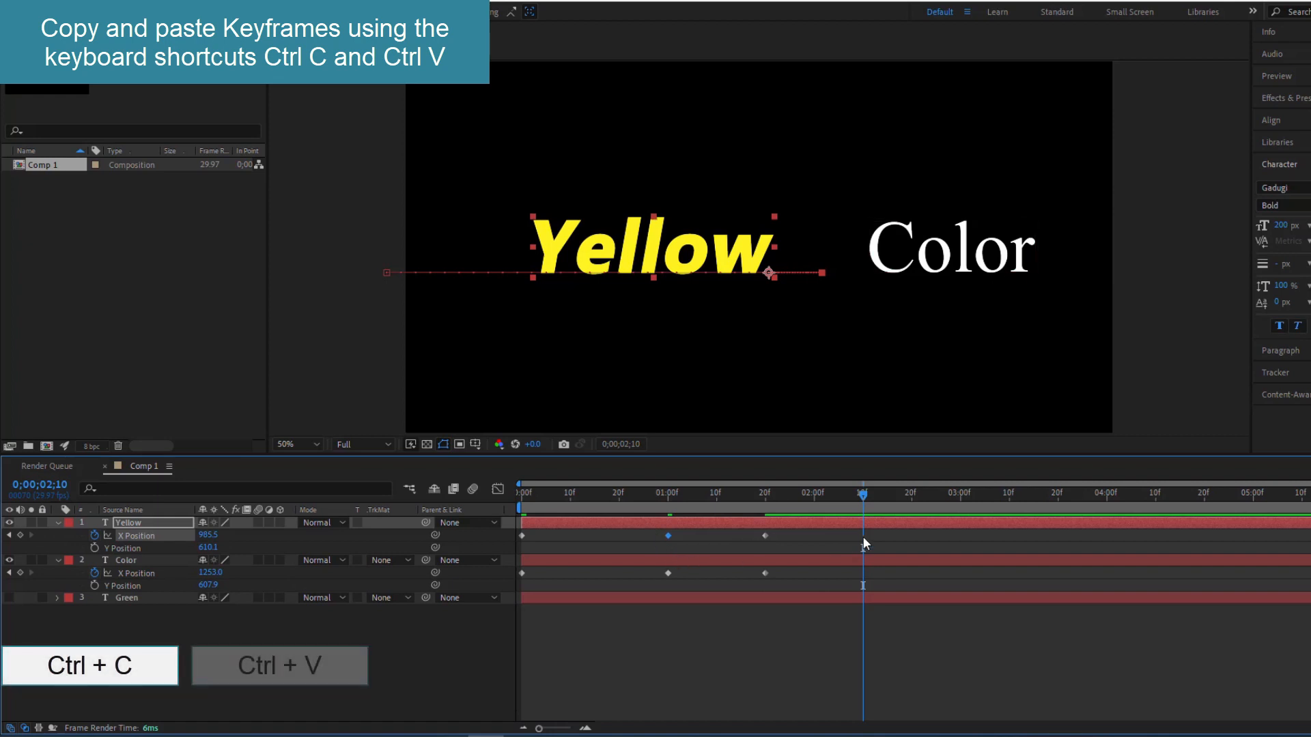
key(ctrl+v)
click(668, 573)
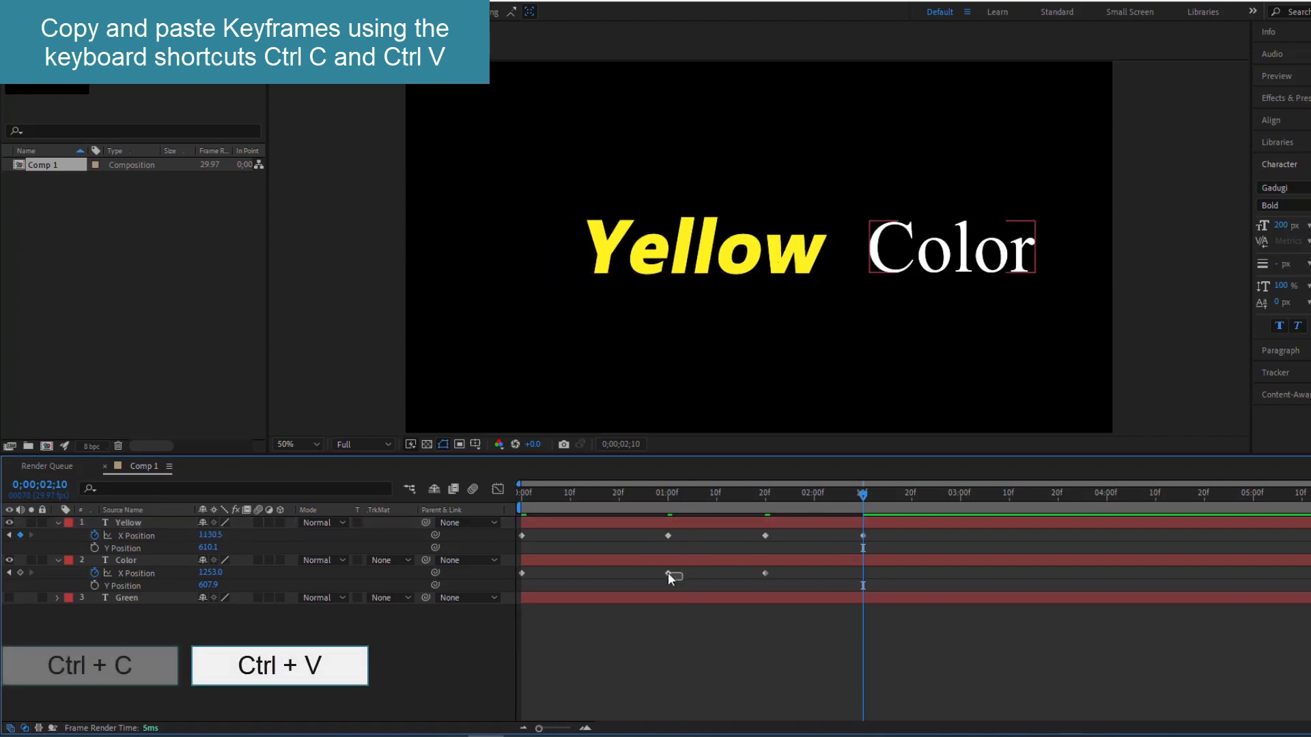
key(ctrl+c)
key(ctrl+v)
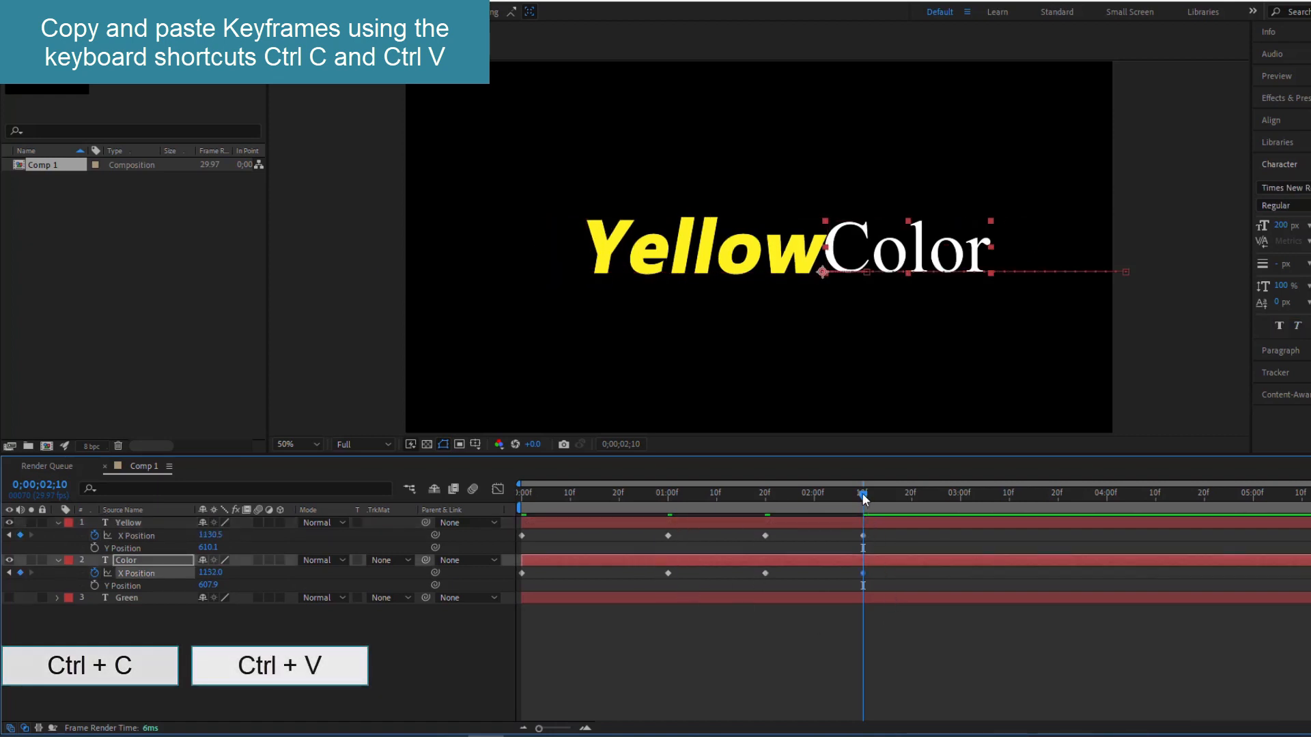
Step: Copy the X Position keyframes of Yellow and Color from 0;00;01;20 and paste them at 0;00;03;00
drag(863, 494, 960, 500)
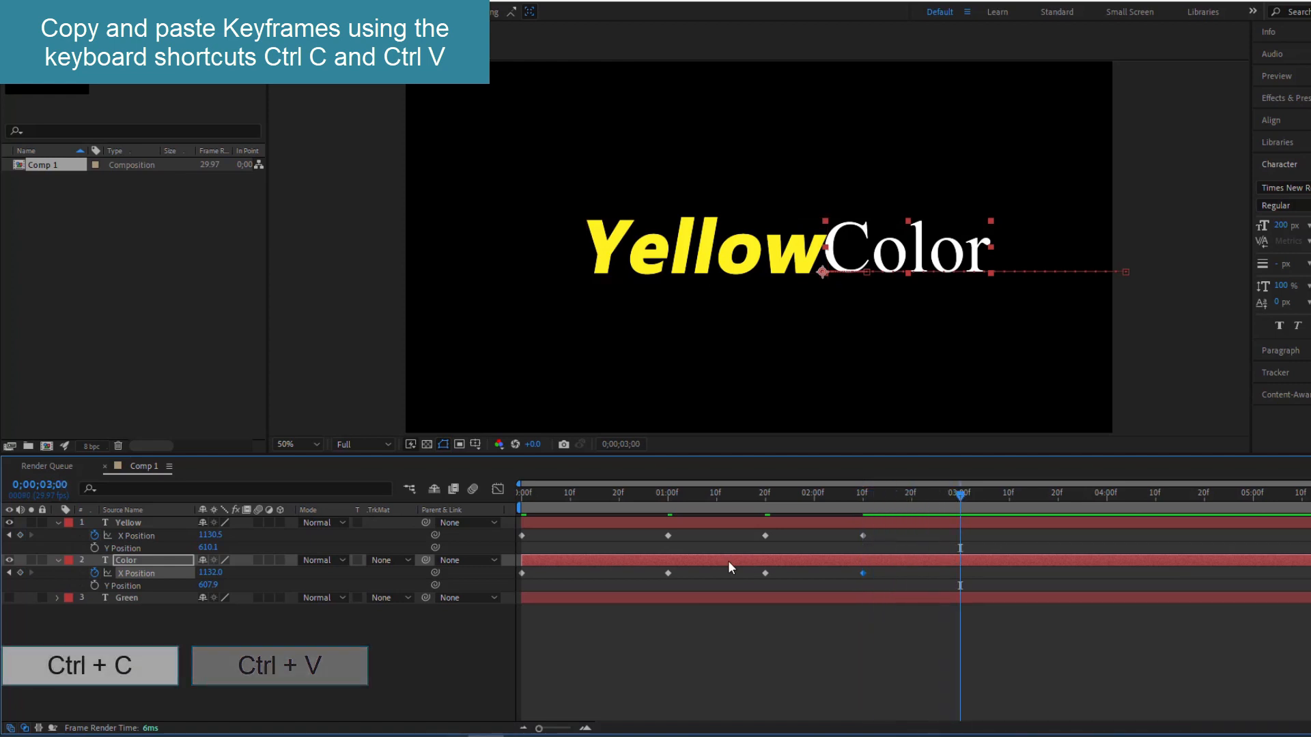
click(753, 536)
key(ctrl+c)
key(ctrl+v)
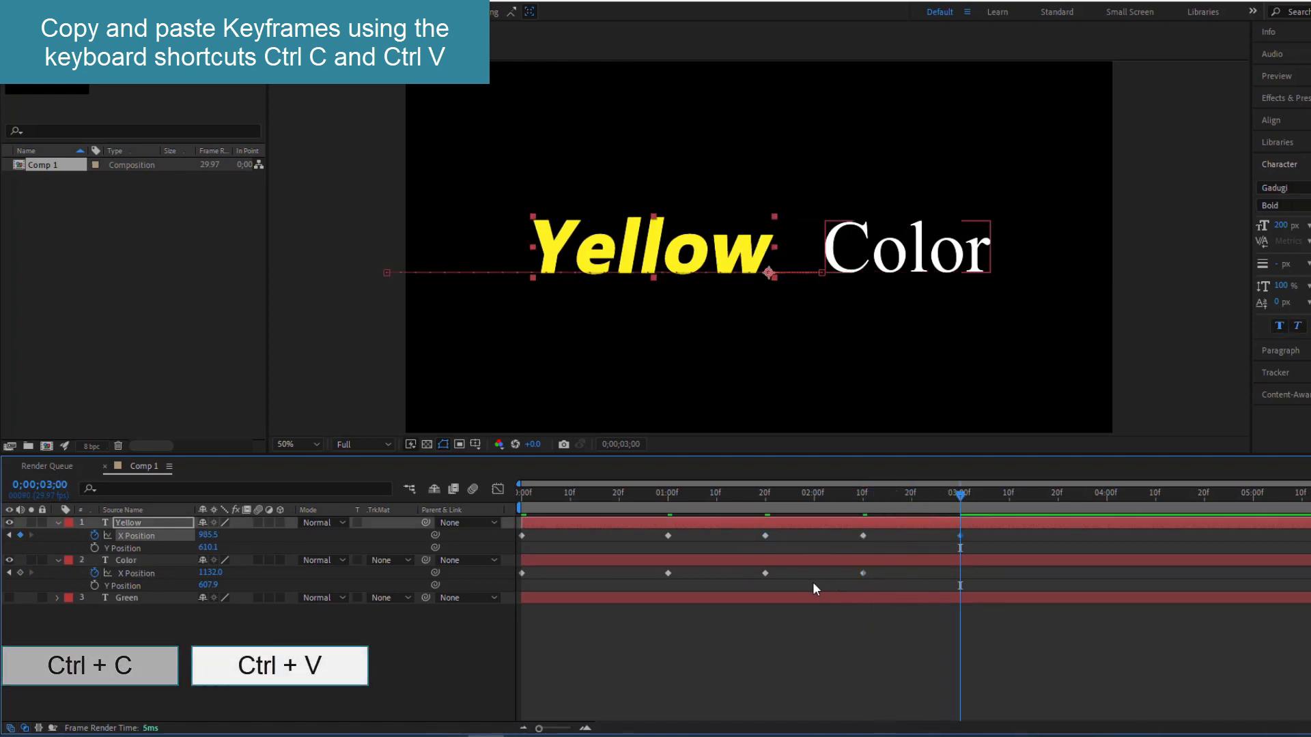
click(754, 568)
key(ctrl+c)
key(ctrl+v)
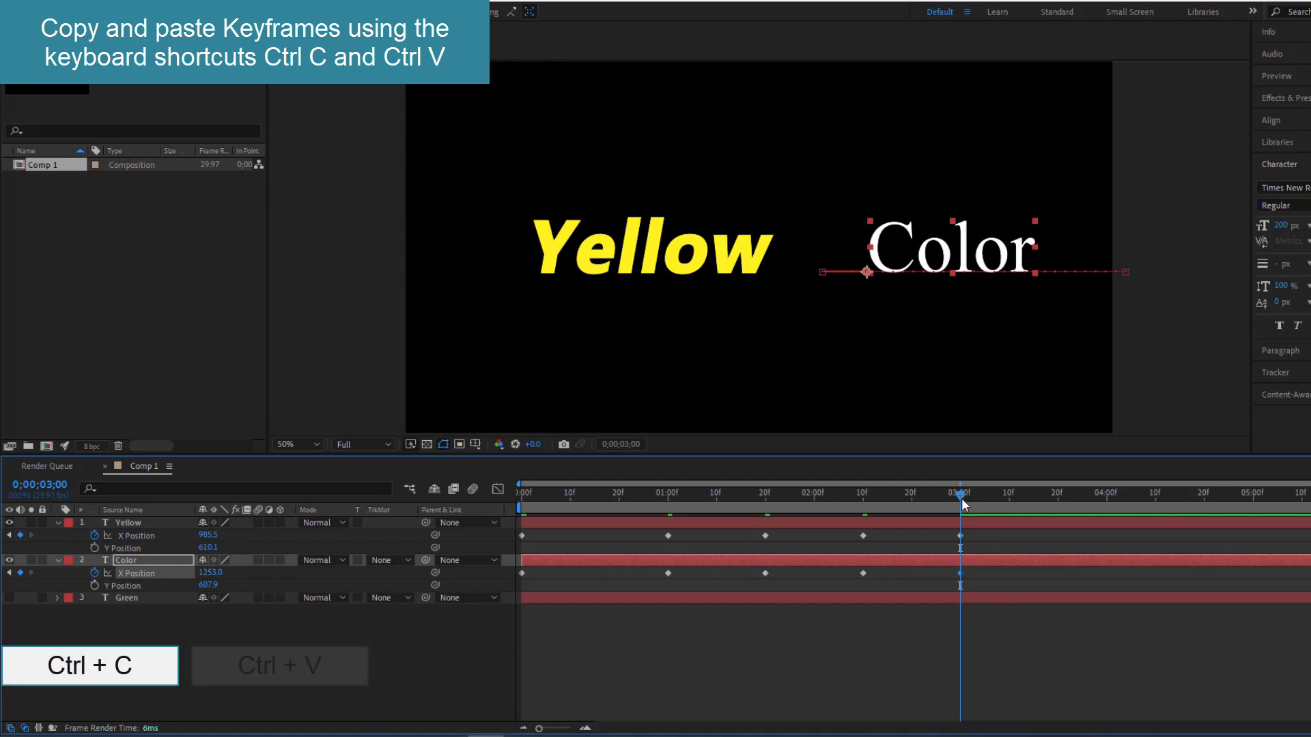
Step: Copy the off-screen X Position keyframes of Yellow and Color from 0 seconds and paste them at 0;00;03;20
drag(961, 498, 1057, 496)
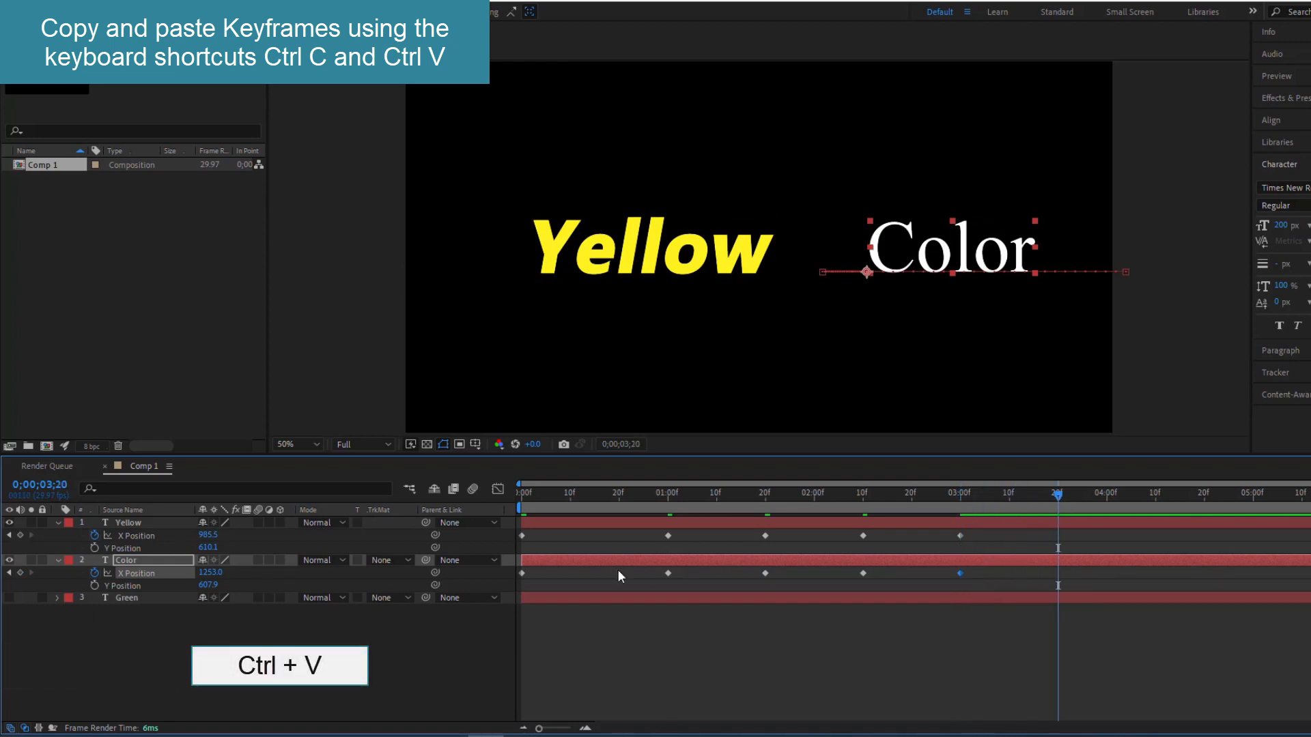
click(523, 537)
key(ctrl+c)
key(ctrl+v)
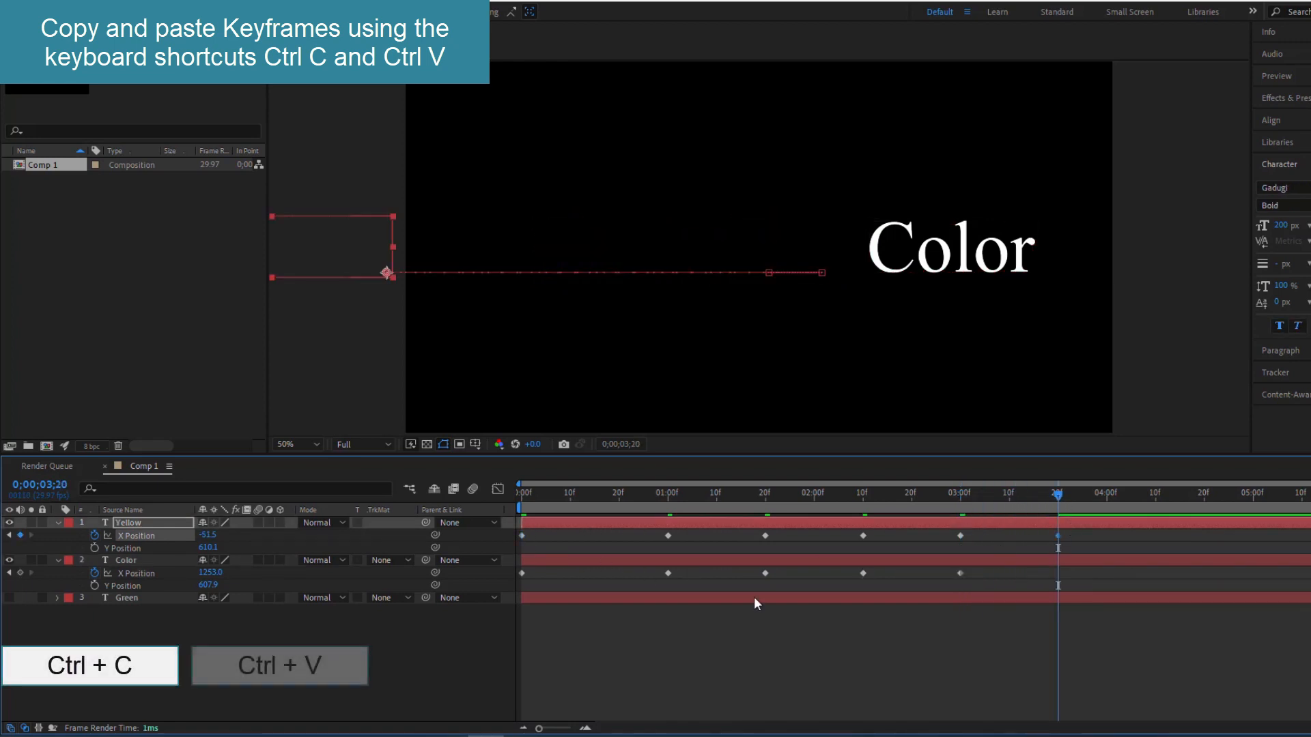
click(523, 573)
key(ctrl+c)
key(ctrl+v)
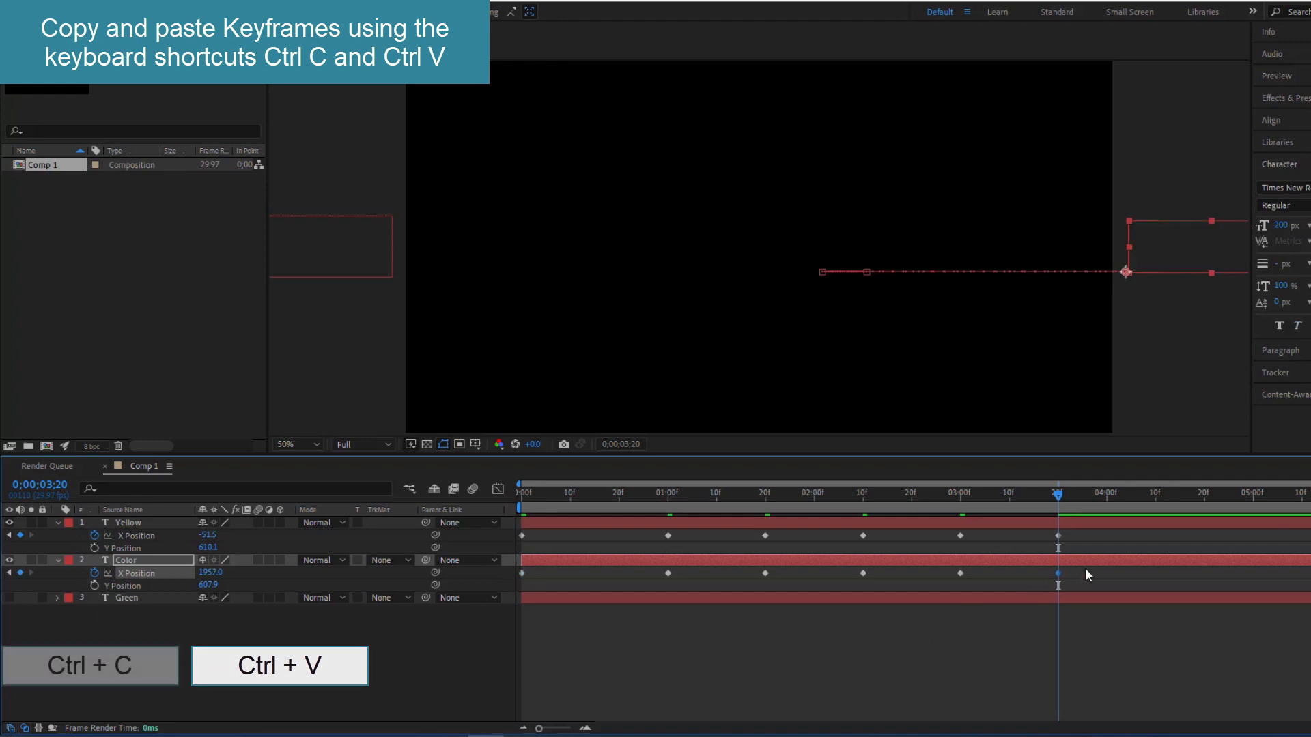
Step: Play back the animation from the start and scrub to 0;00;02;23 to check the words' movement
key(space)
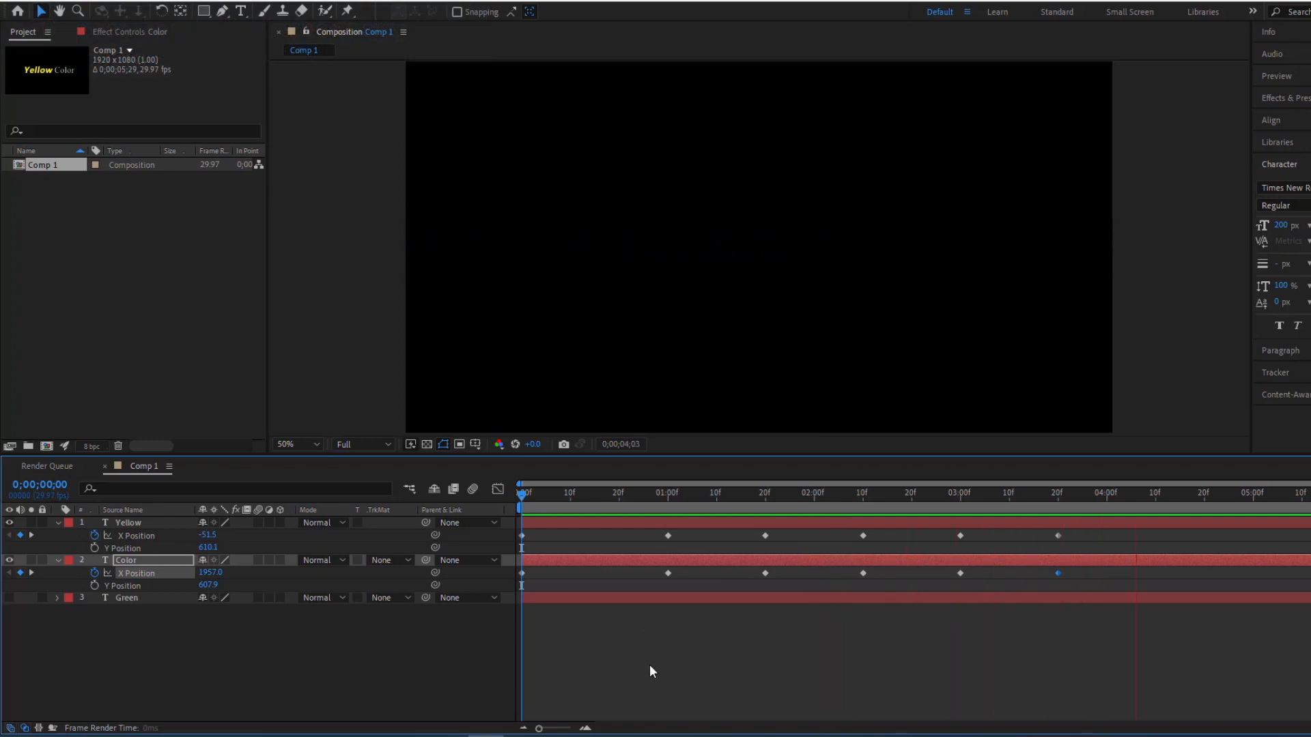
key(space)
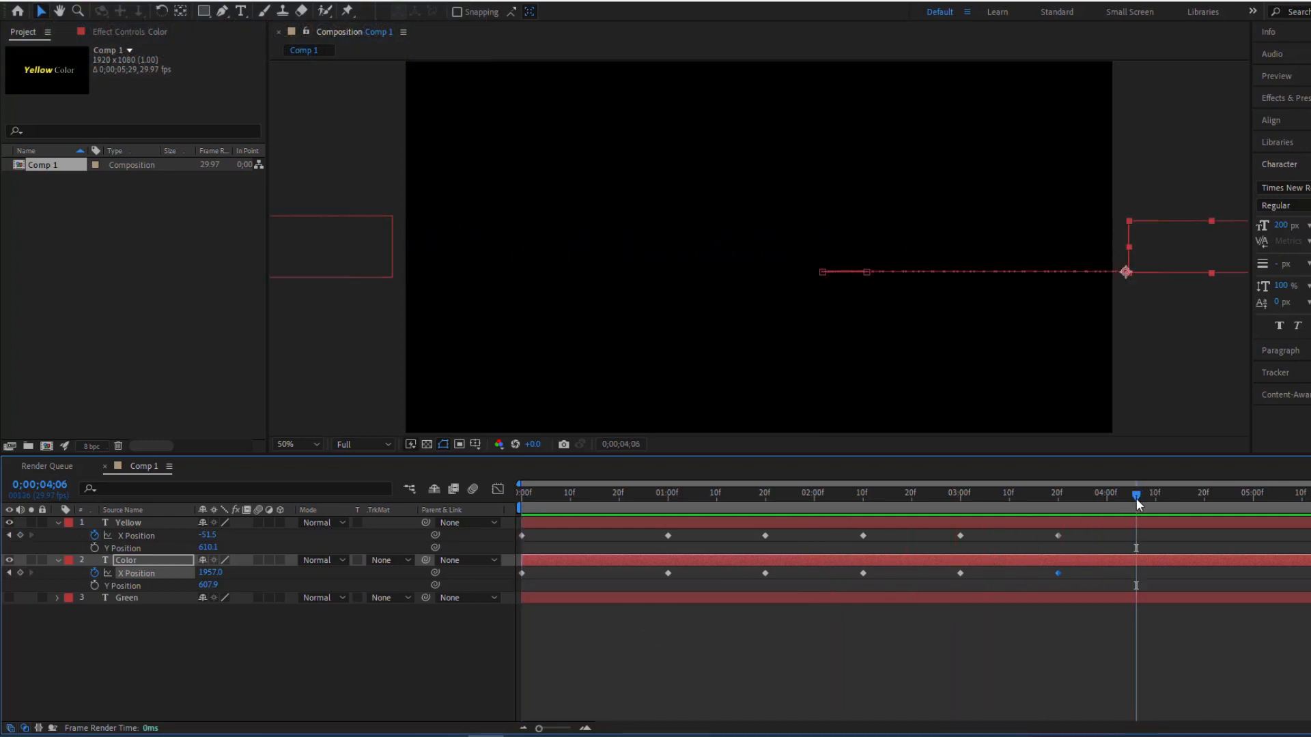
drag(1136, 496, 926, 496)
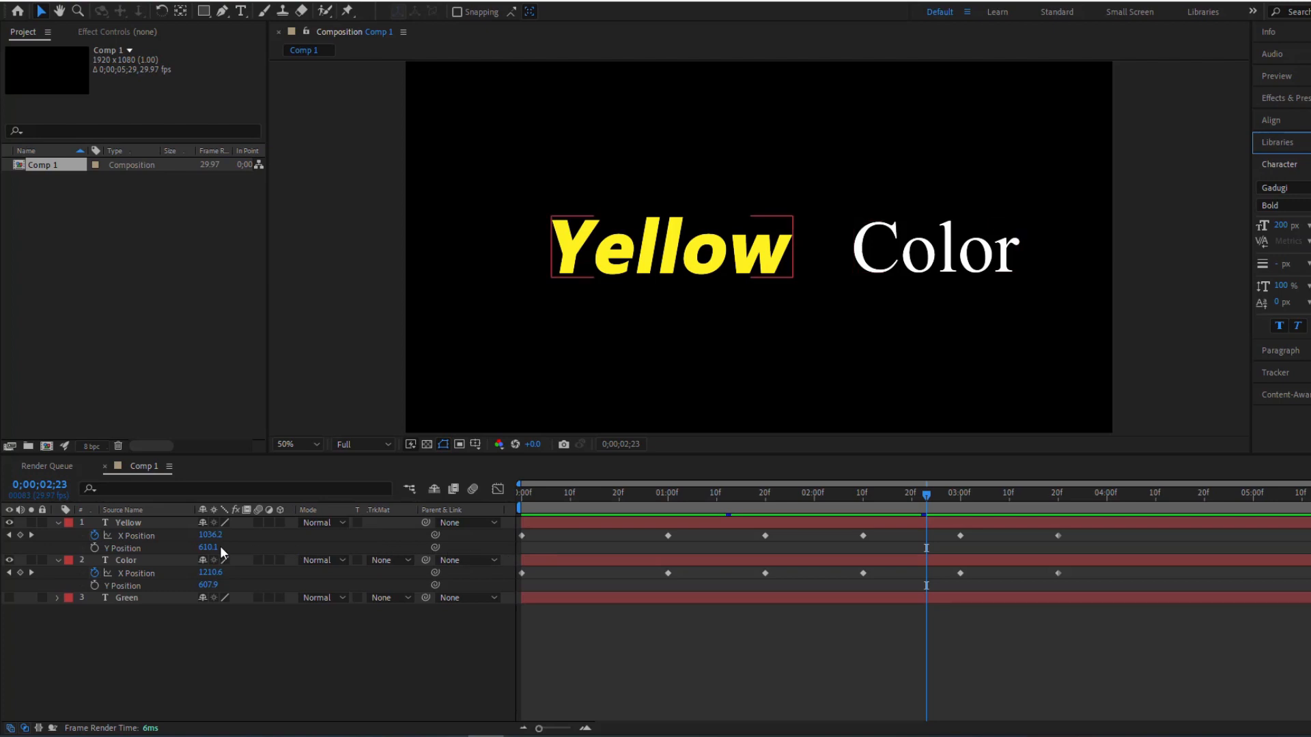
Step: Show Yellow's X Position in the Graph Editor and ease out of its first keyframe with a lengthened handle
click(135, 535)
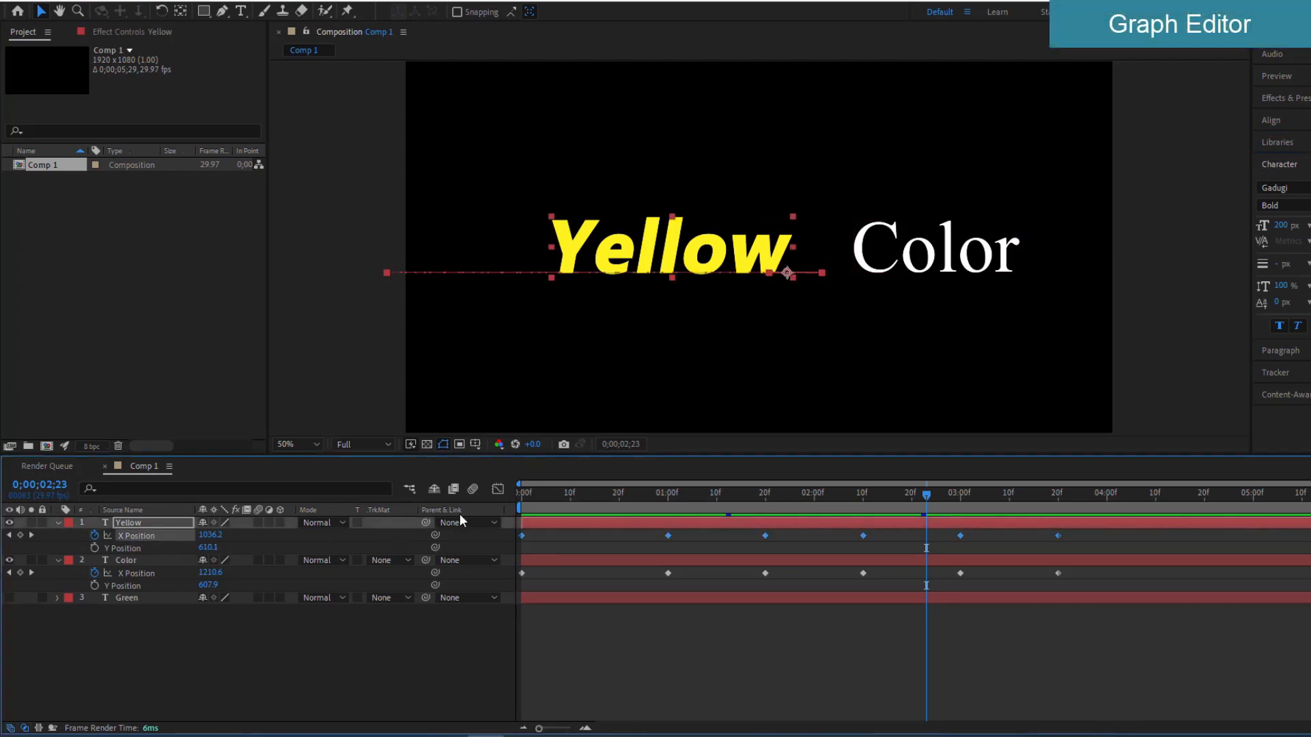
click(496, 489)
click(791, 712)
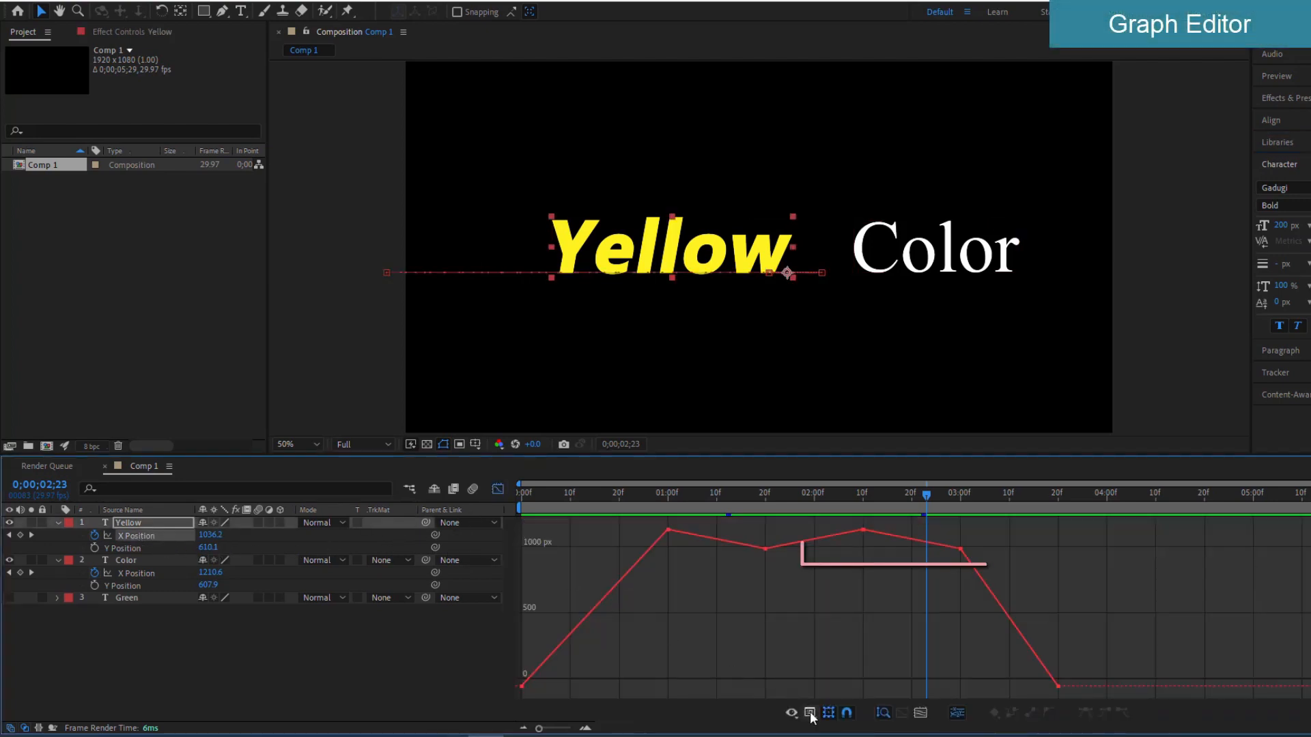
click(858, 556)
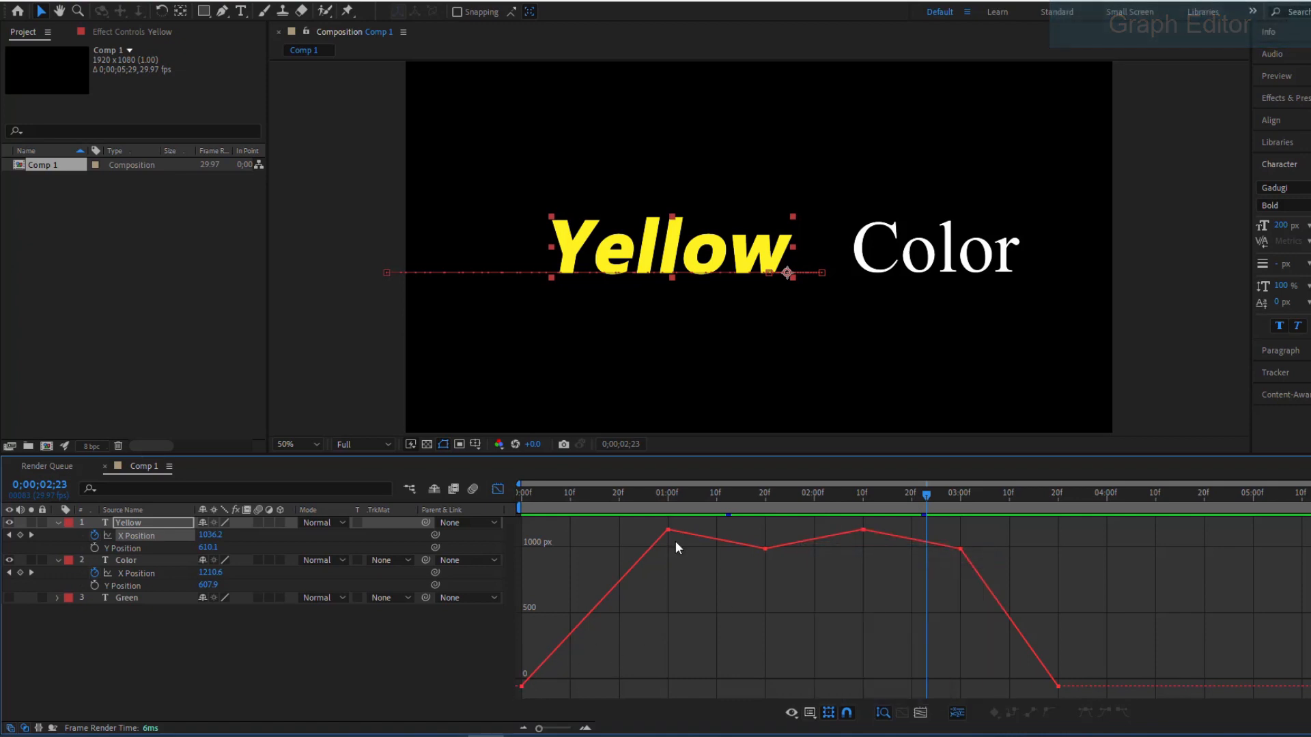
click(522, 686)
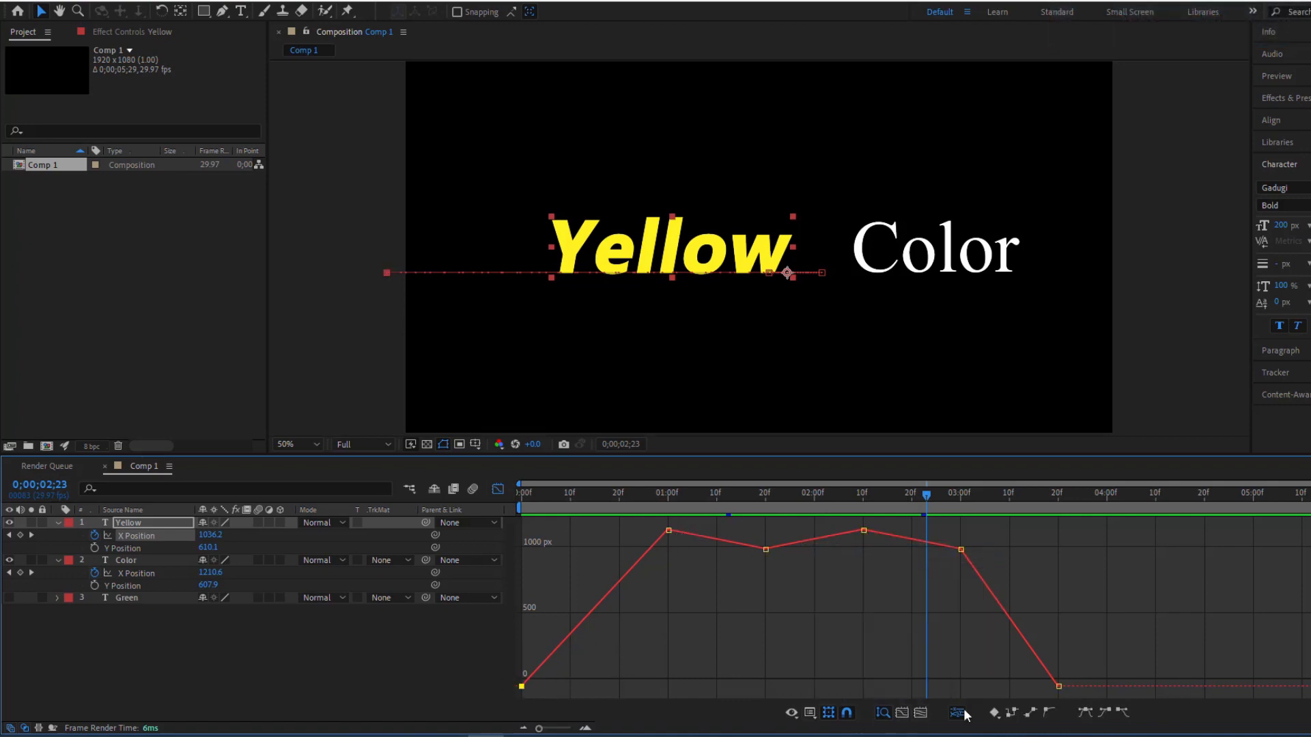
click(1122, 713)
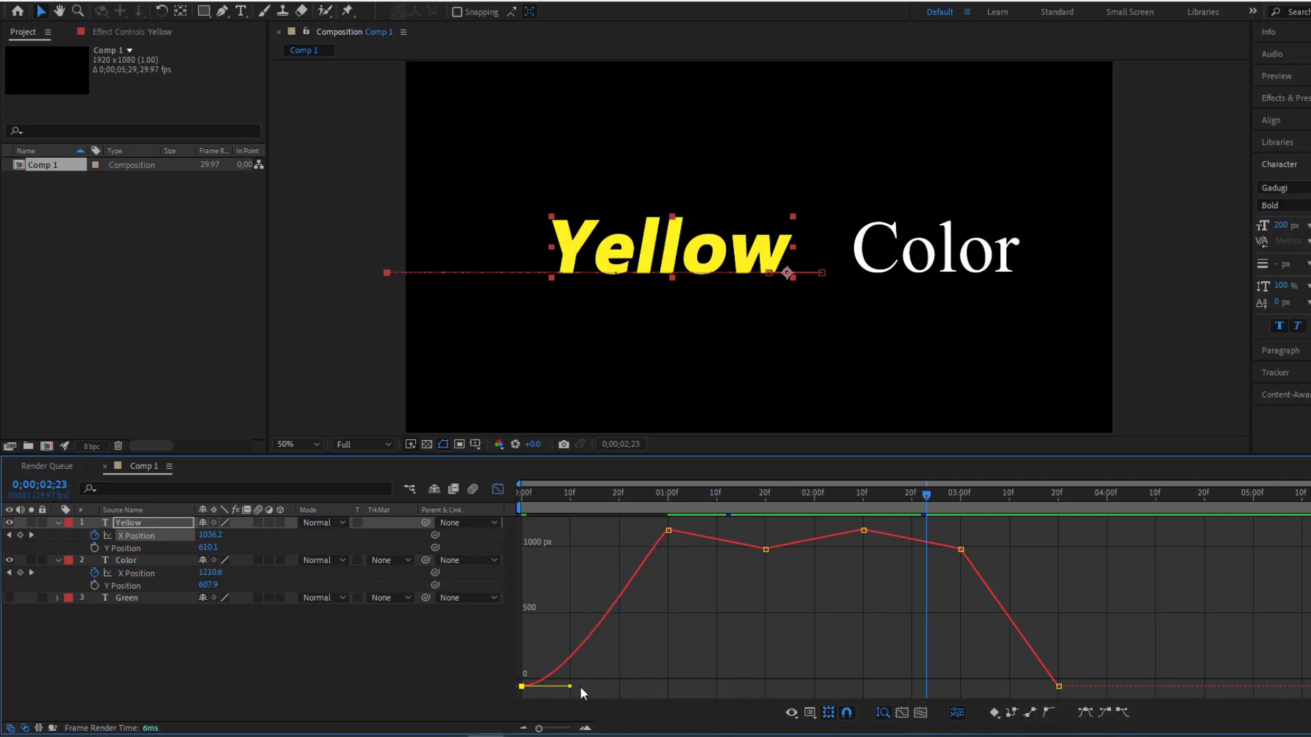
drag(571, 687, 592, 682)
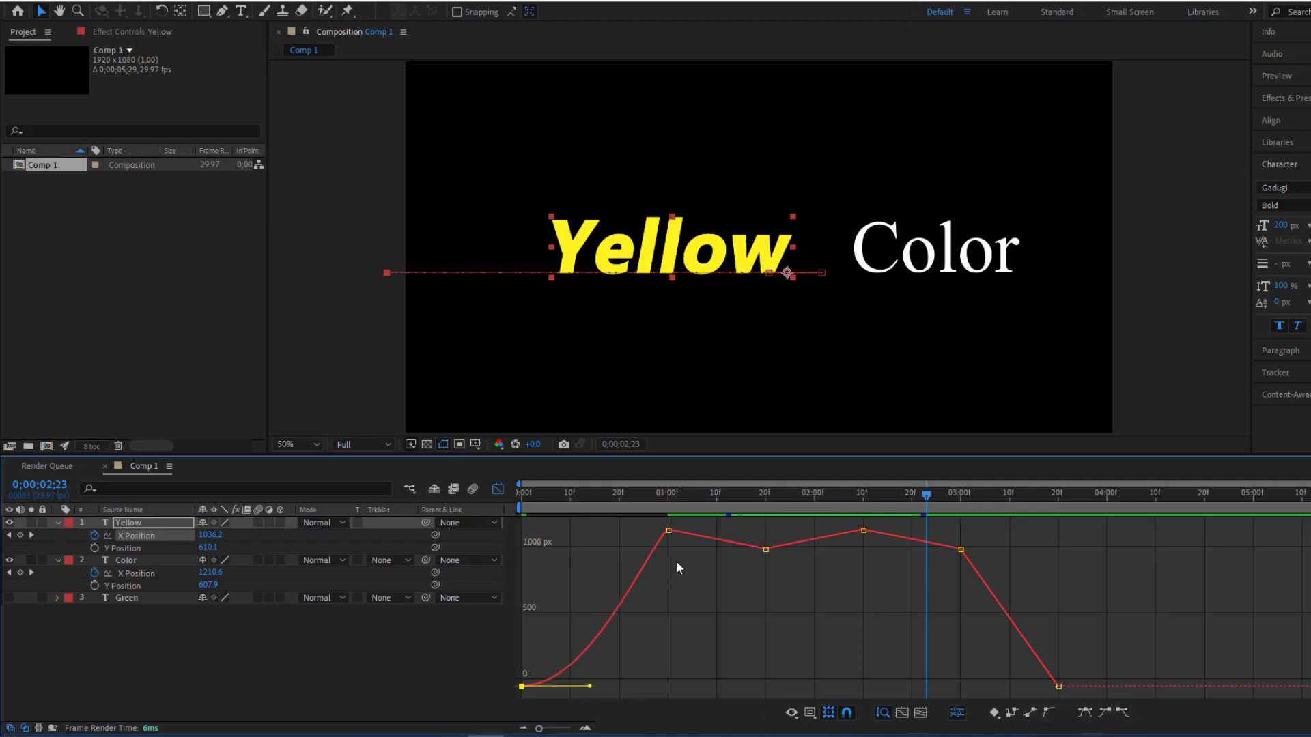
Step: Ease both sides of Yellow's keyframe at 0;00;01;00 and pull both handles down so the curve forms a sharp peak
click(668, 530)
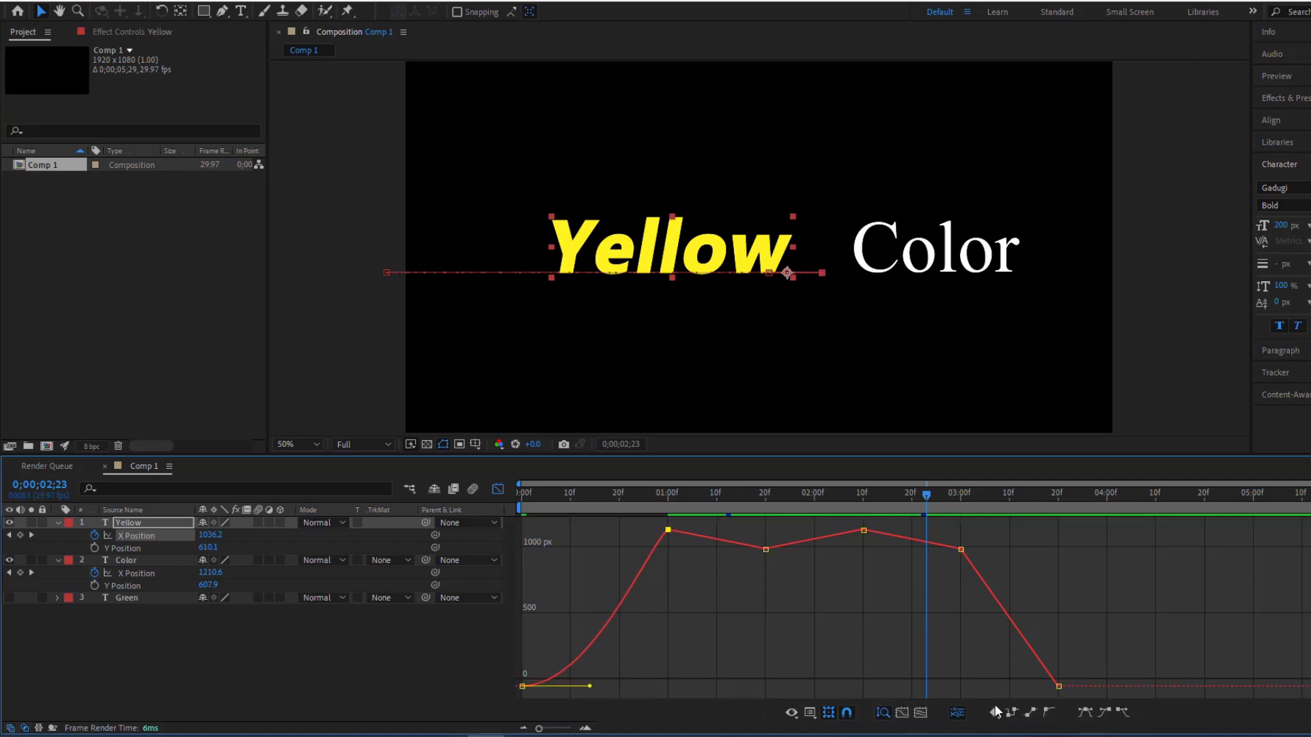
click(1103, 715)
drag(619, 531, 623, 552)
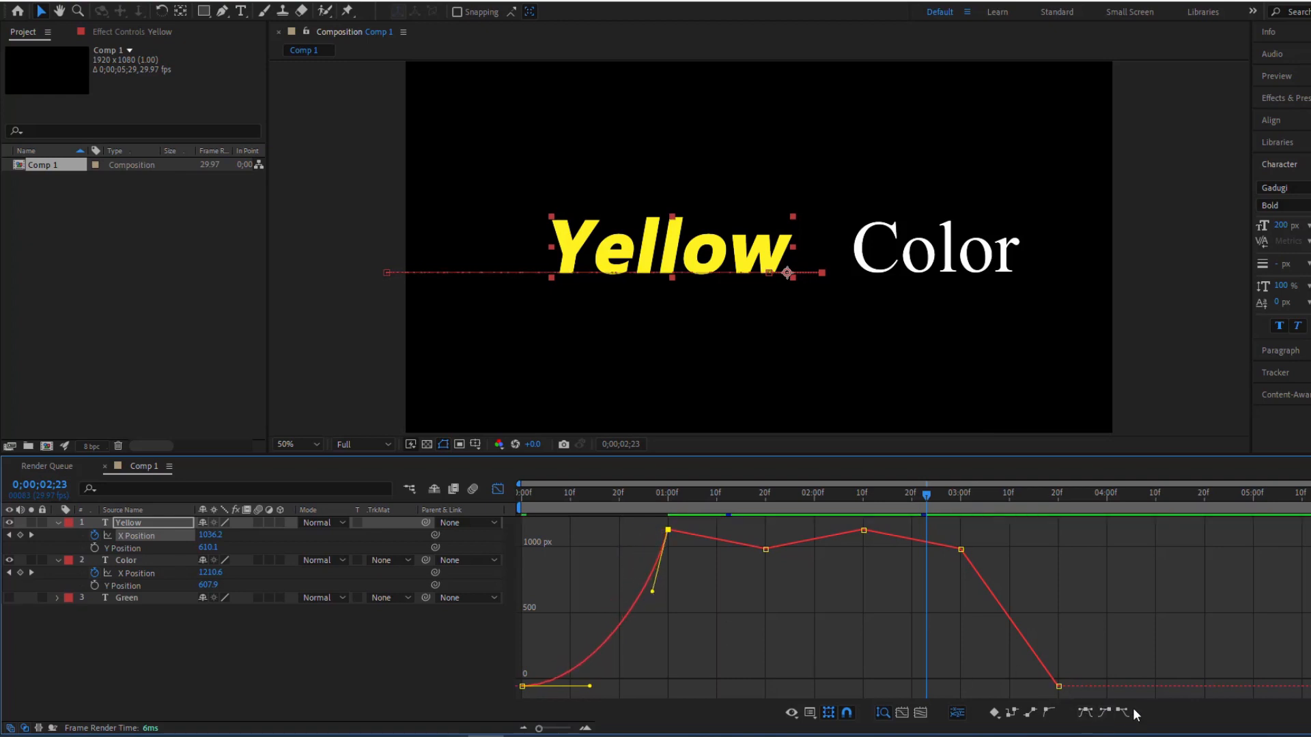
drag(700, 530, 701, 551)
Step: Ease Yellow's keyframe at 0;00;01;20 and bend both handles of the 0;00;02;10 keyframe down into a sharp peak
click(766, 549)
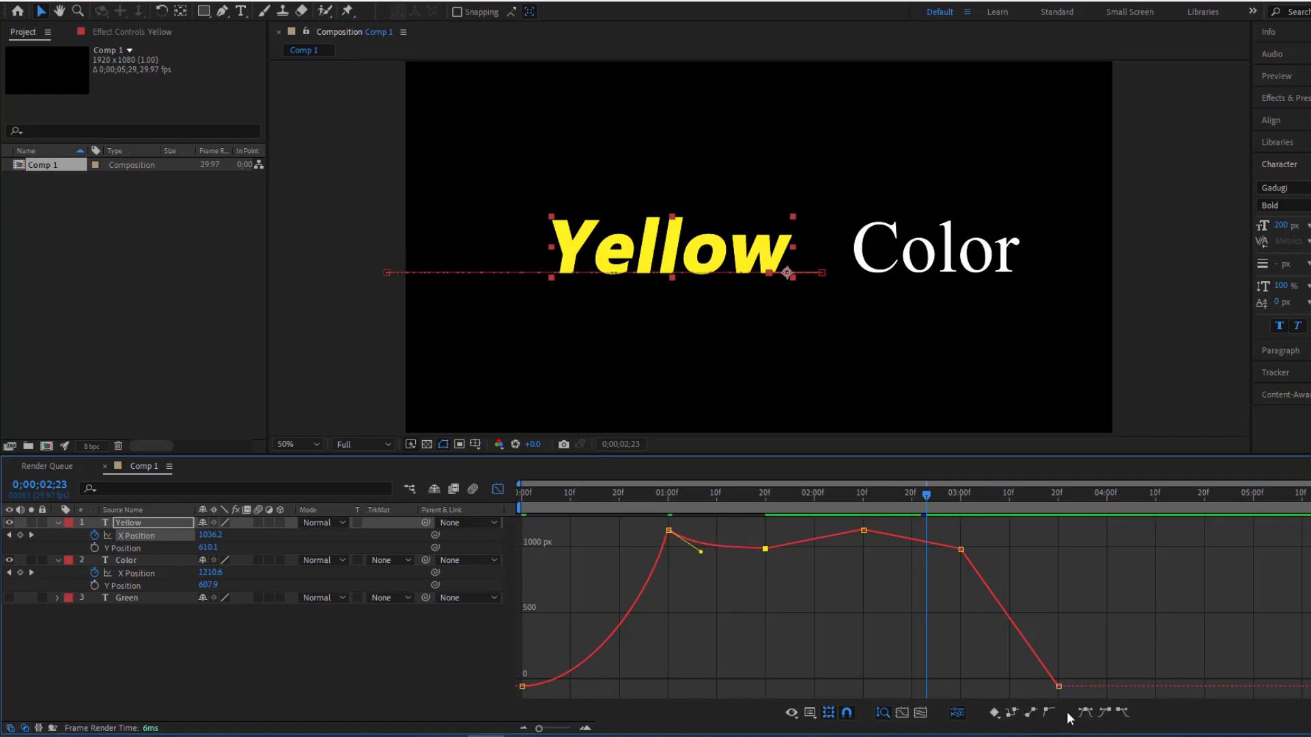
click(1092, 714)
drag(881, 553, 839, 517)
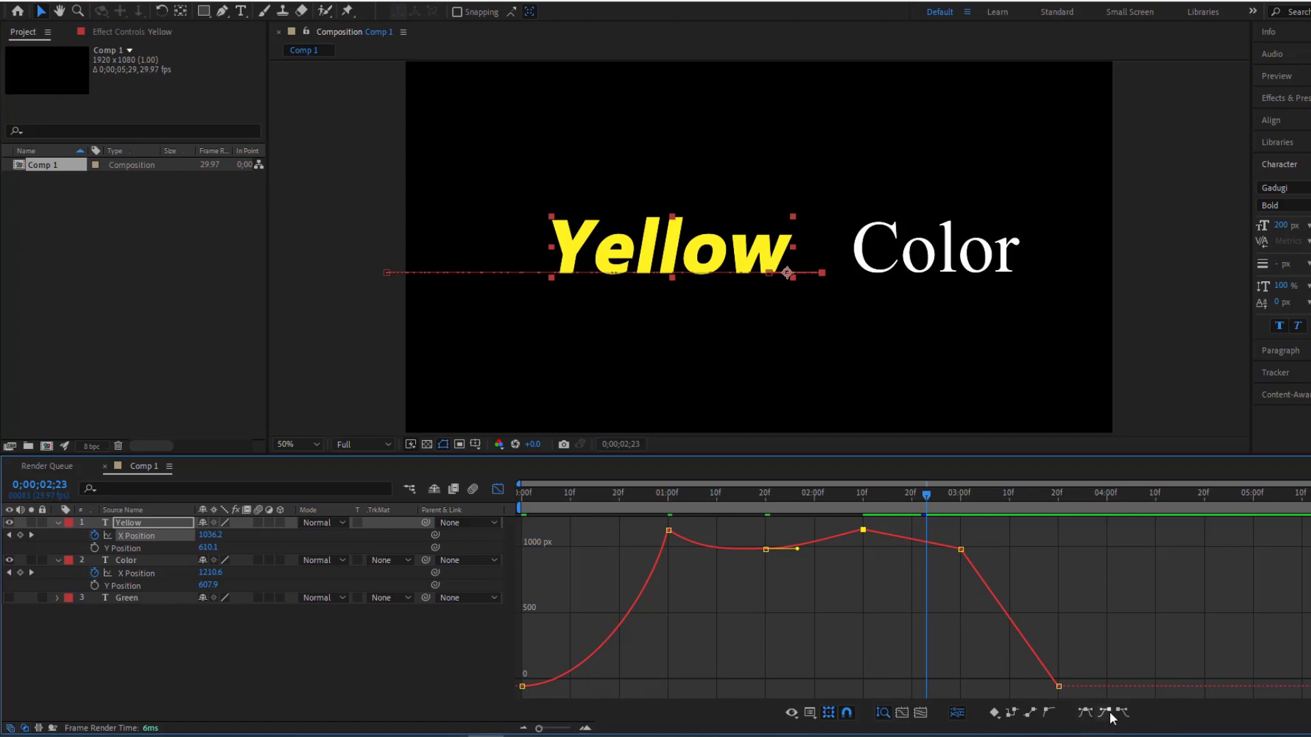
drag(830, 530, 833, 547)
click(1124, 708)
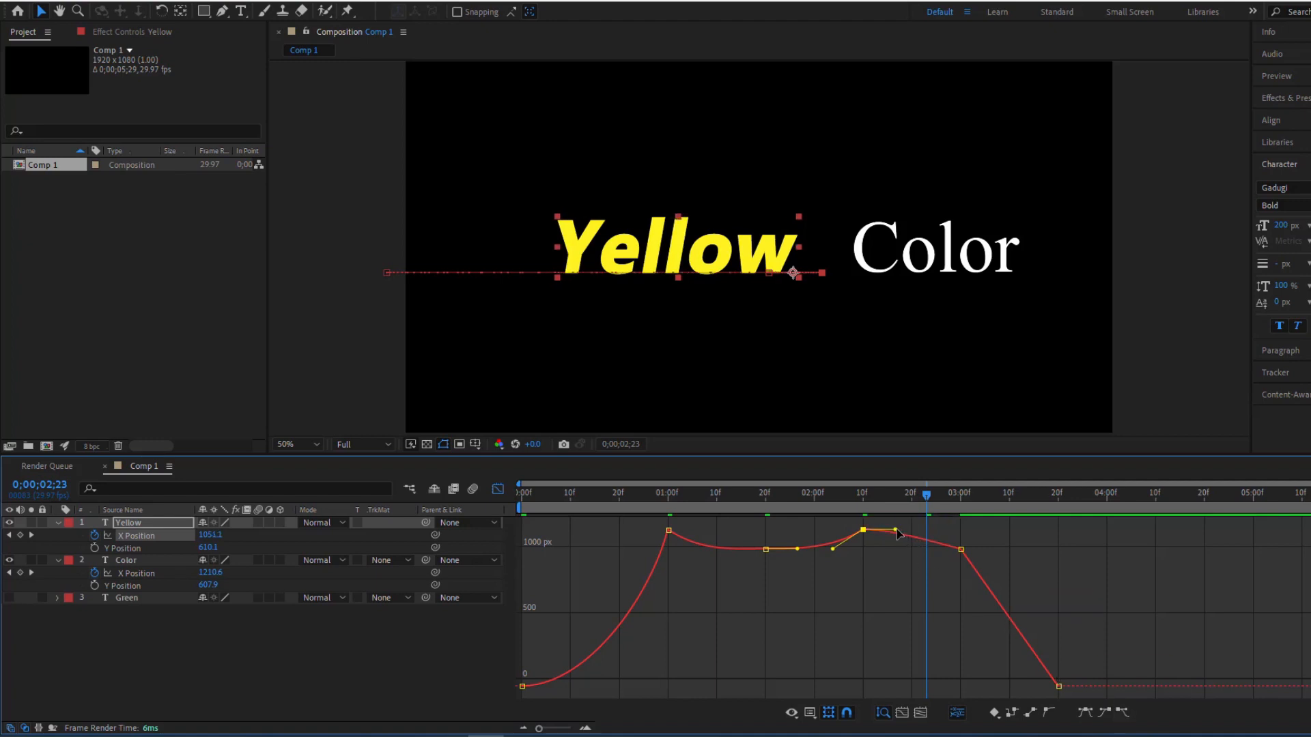
drag(896, 530, 896, 552)
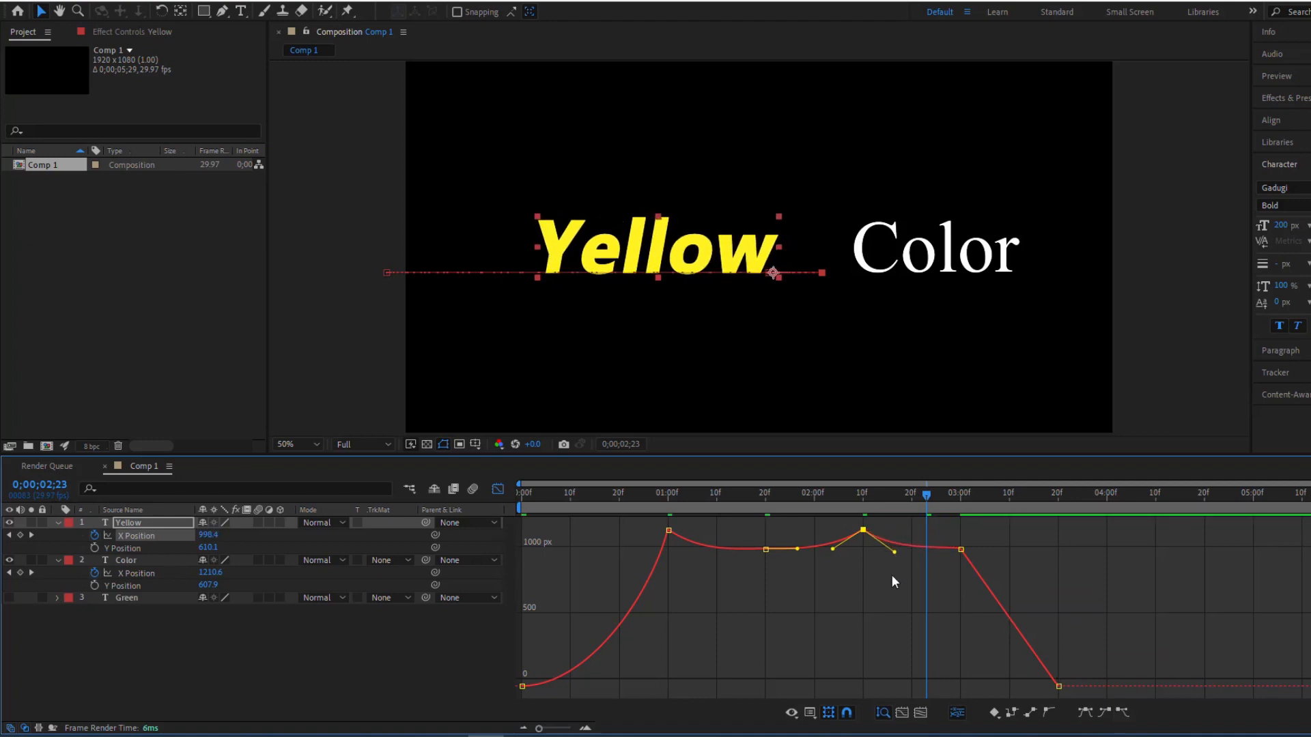
Step: Preview the eased Yellow motion and scrub back to 0;00;00;14 to compare it with Color
key(space)
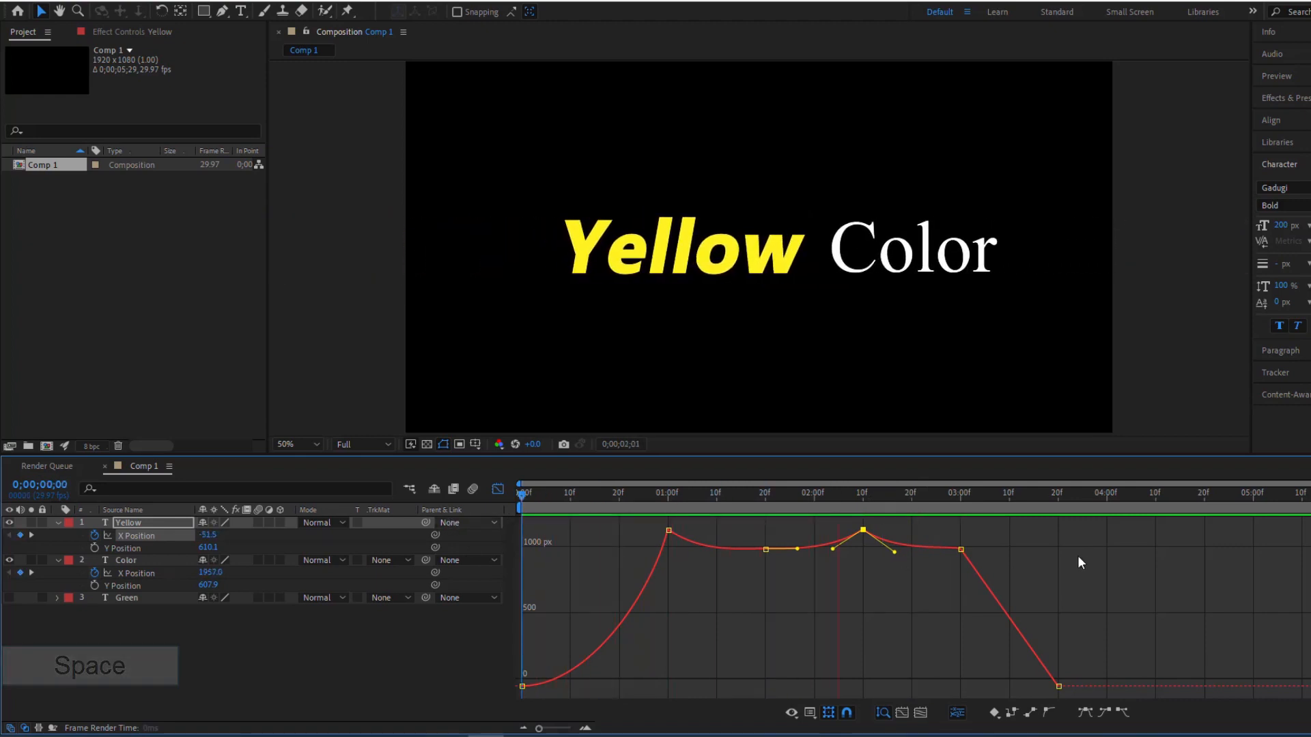
key(space)
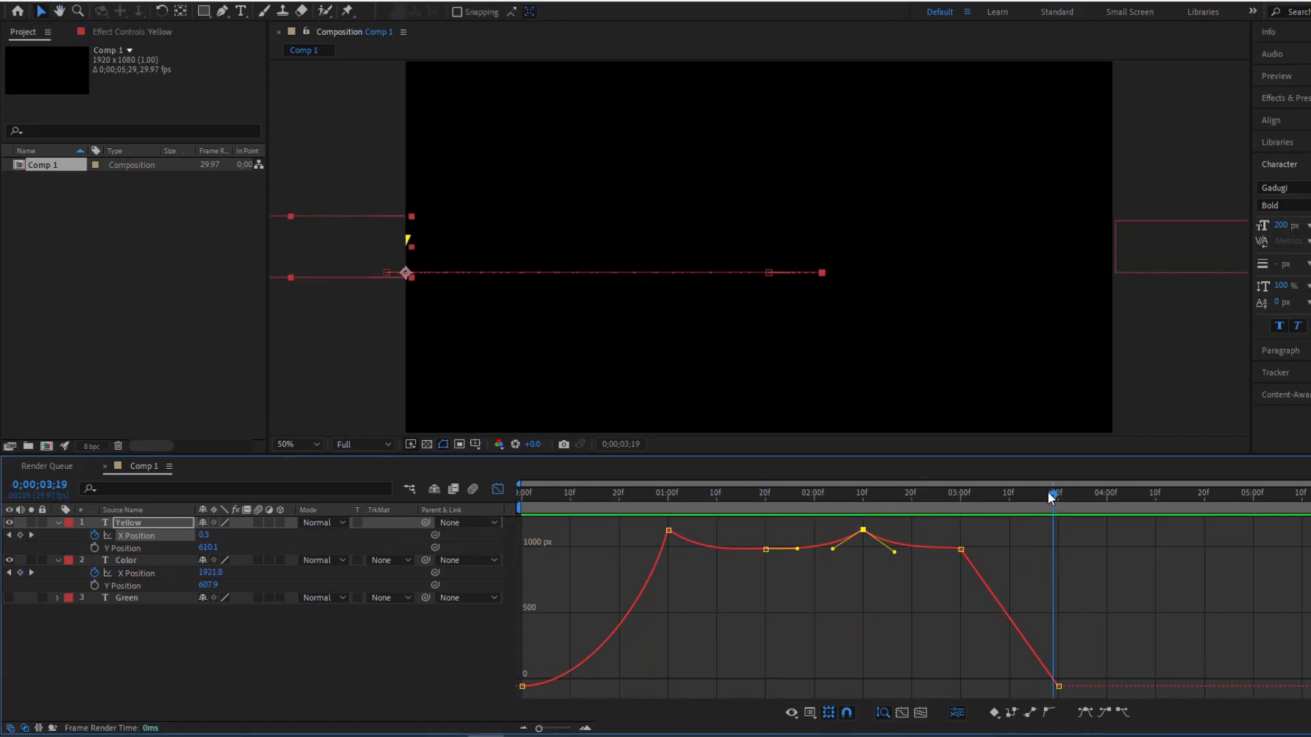
drag(1052, 497, 587, 505)
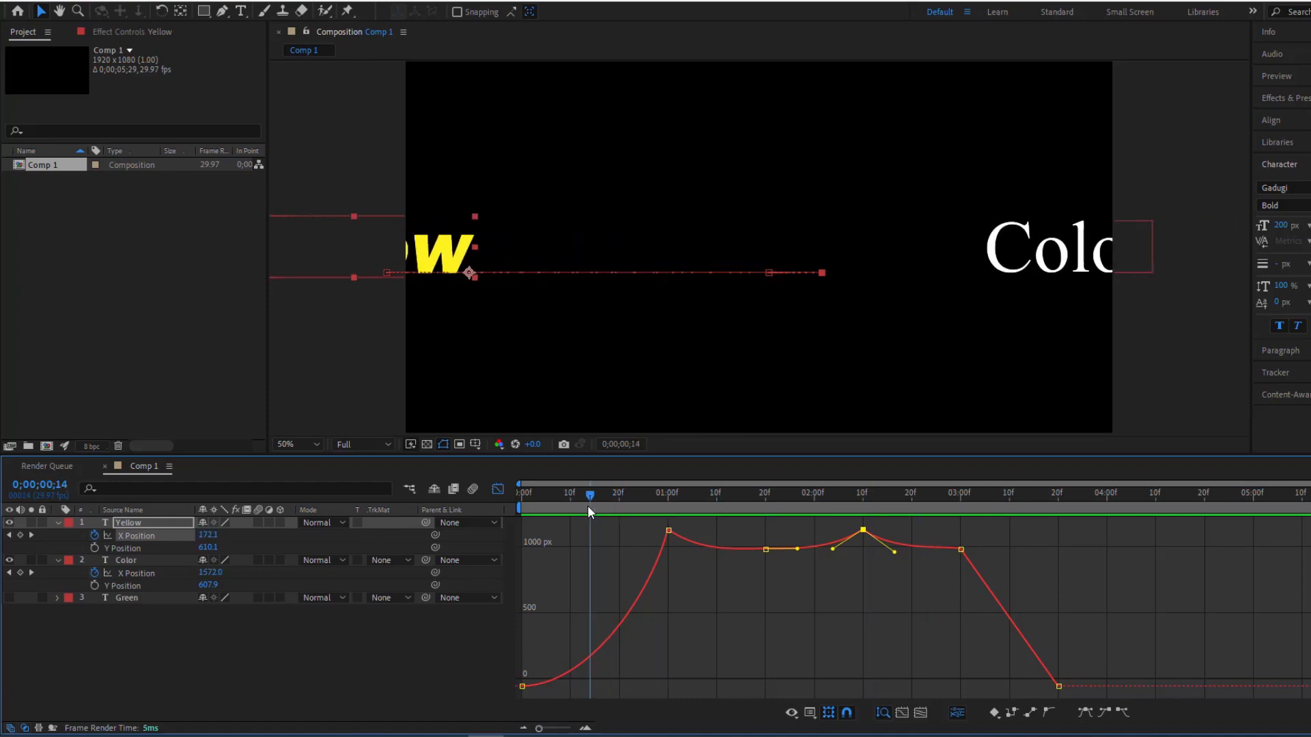
Step: Show Color's X Position curve and ease out of its first keyframe with a lengthened handle
click(136, 574)
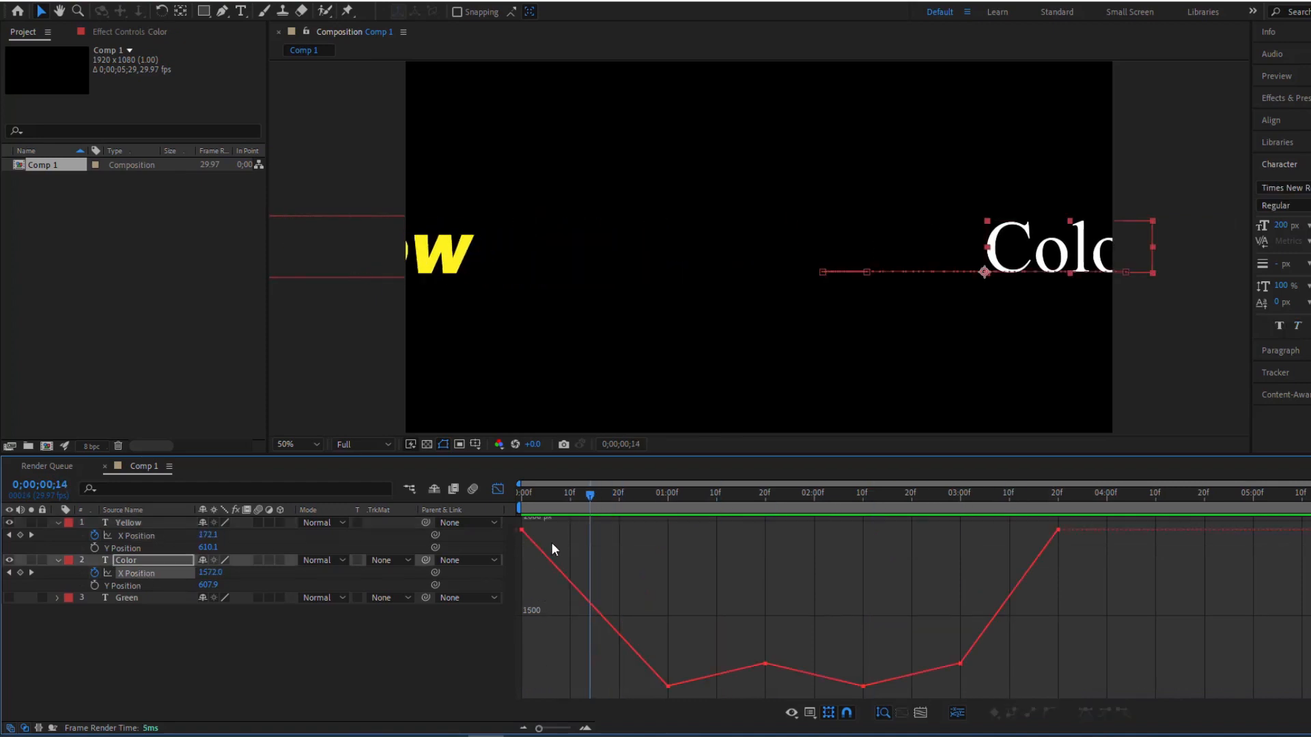
click(522, 530)
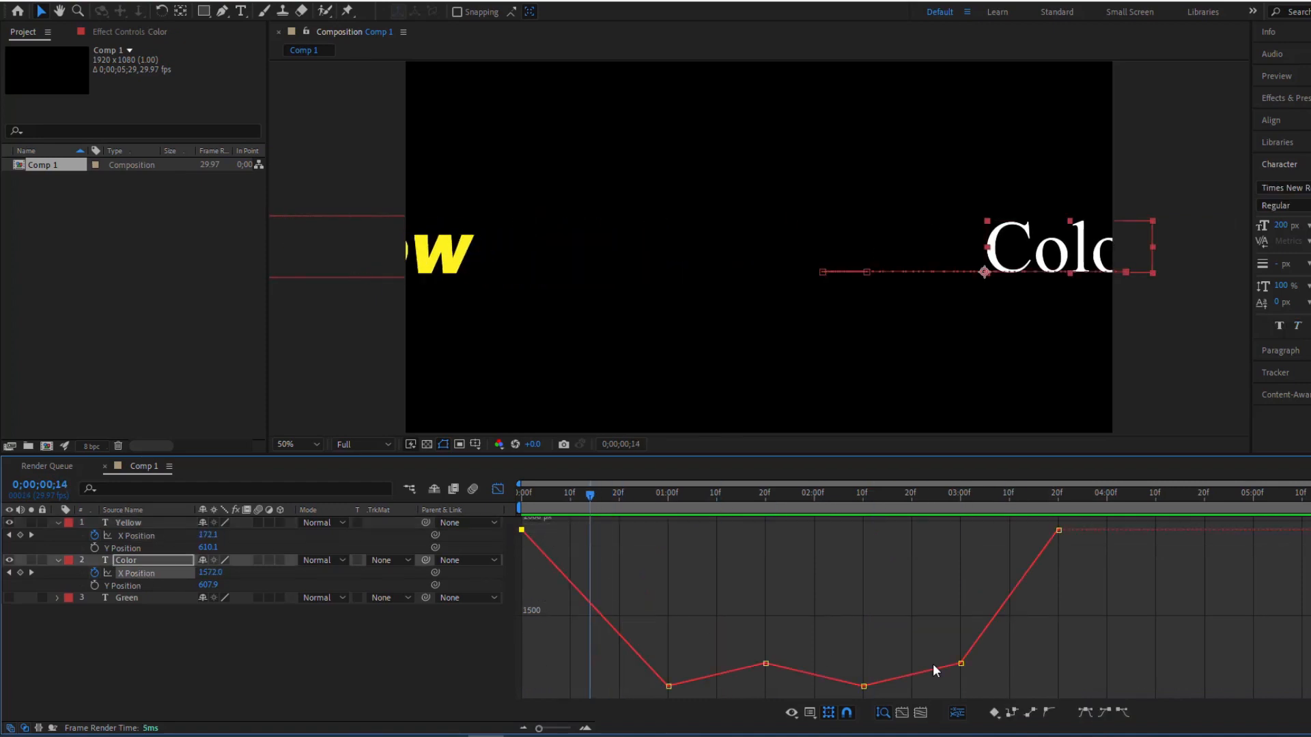
click(1122, 713)
drag(572, 528, 598, 527)
Step: Ease both sides of Color's keyframe at 0;00;01;00 and pull both handles up so the curve forms a sharp dip
drag(635, 666, 662, 632)
click(1105, 713)
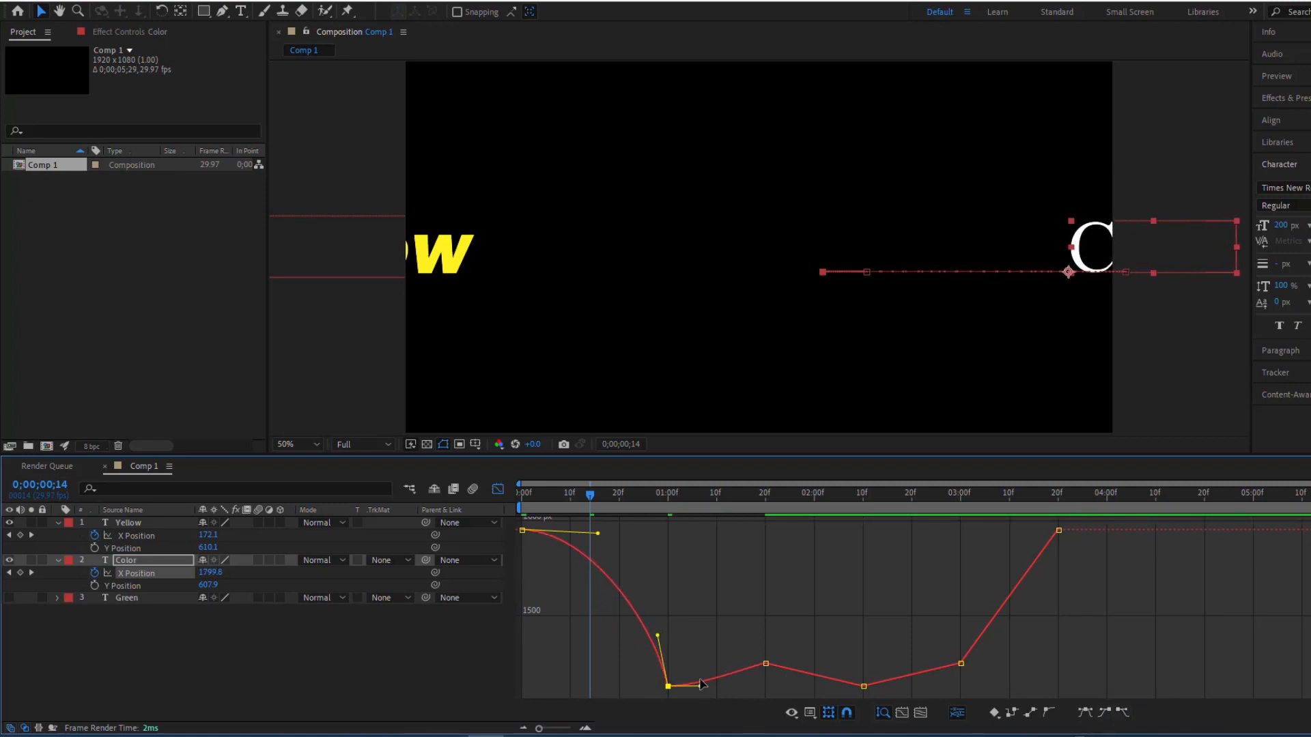
drag(700, 684, 786, 682)
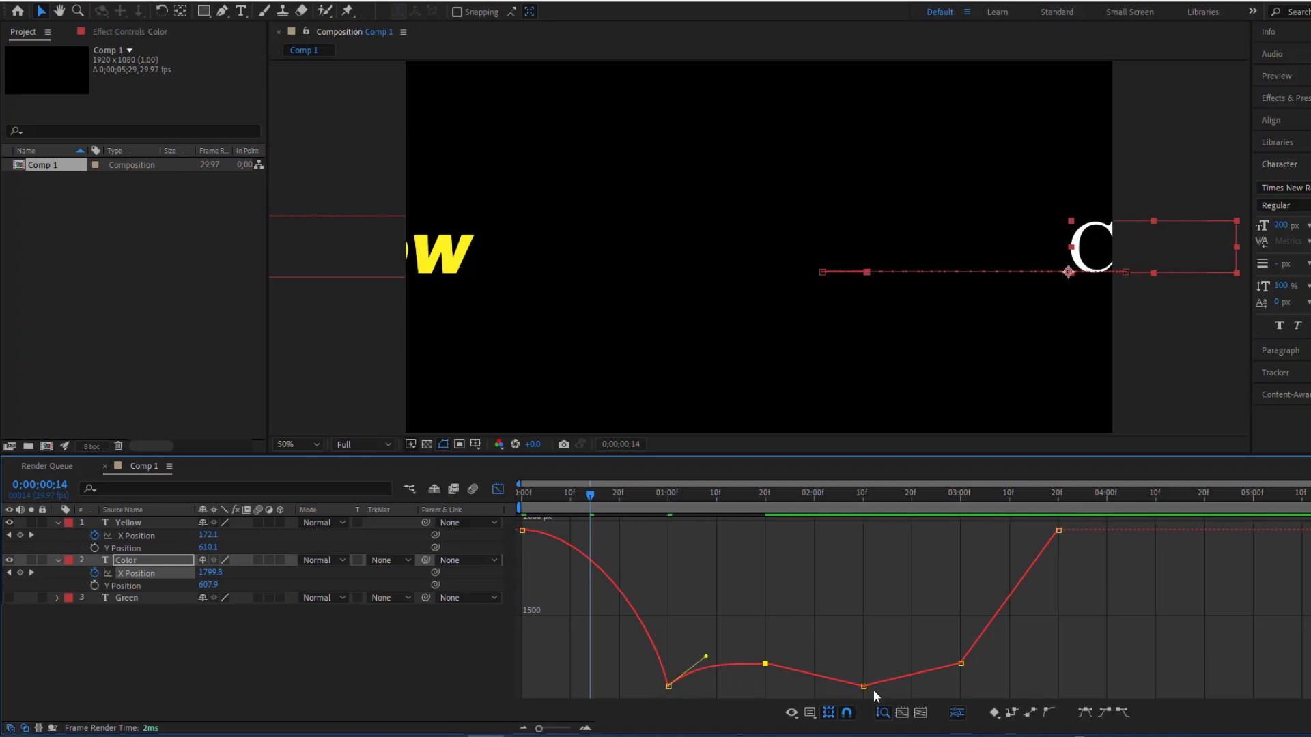
Step: Ease Color's keyframe at 0;00;01;20 and bend both handles of the 0;00;02;10 keyframe up into a sharp dip
click(1085, 713)
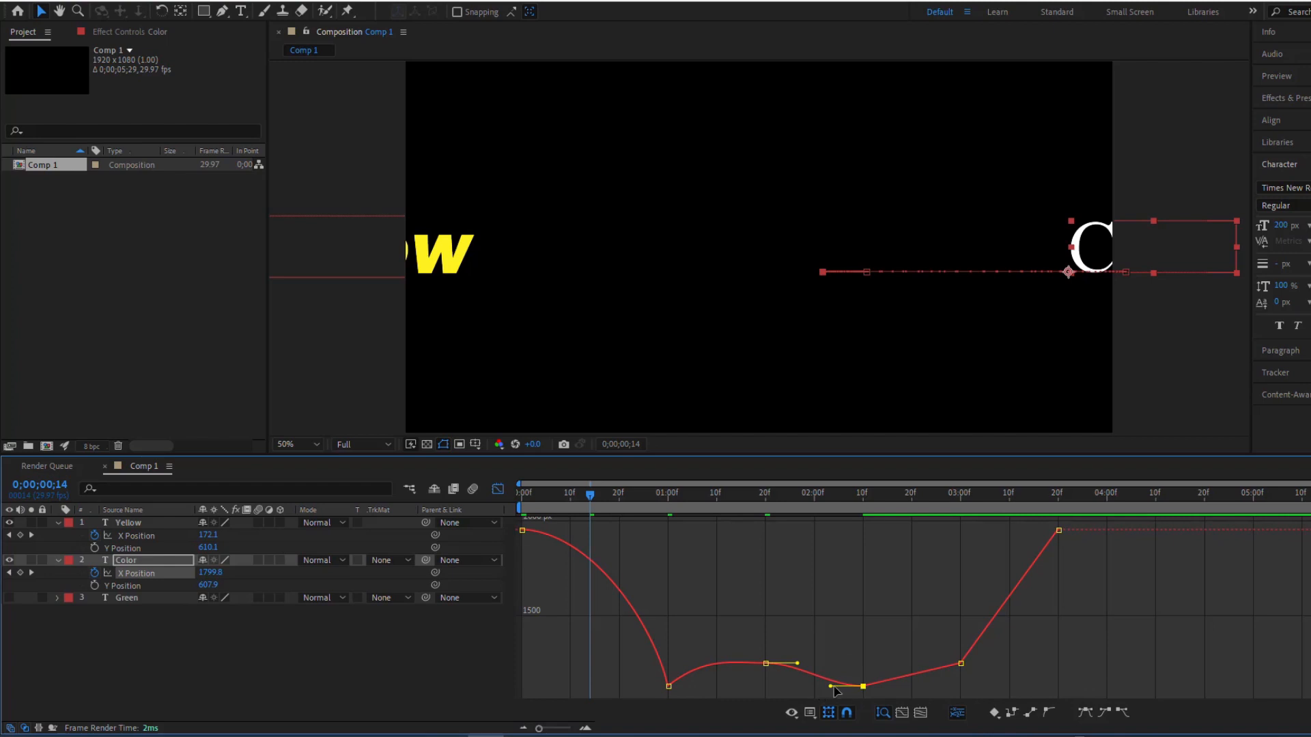
drag(835, 688, 834, 672)
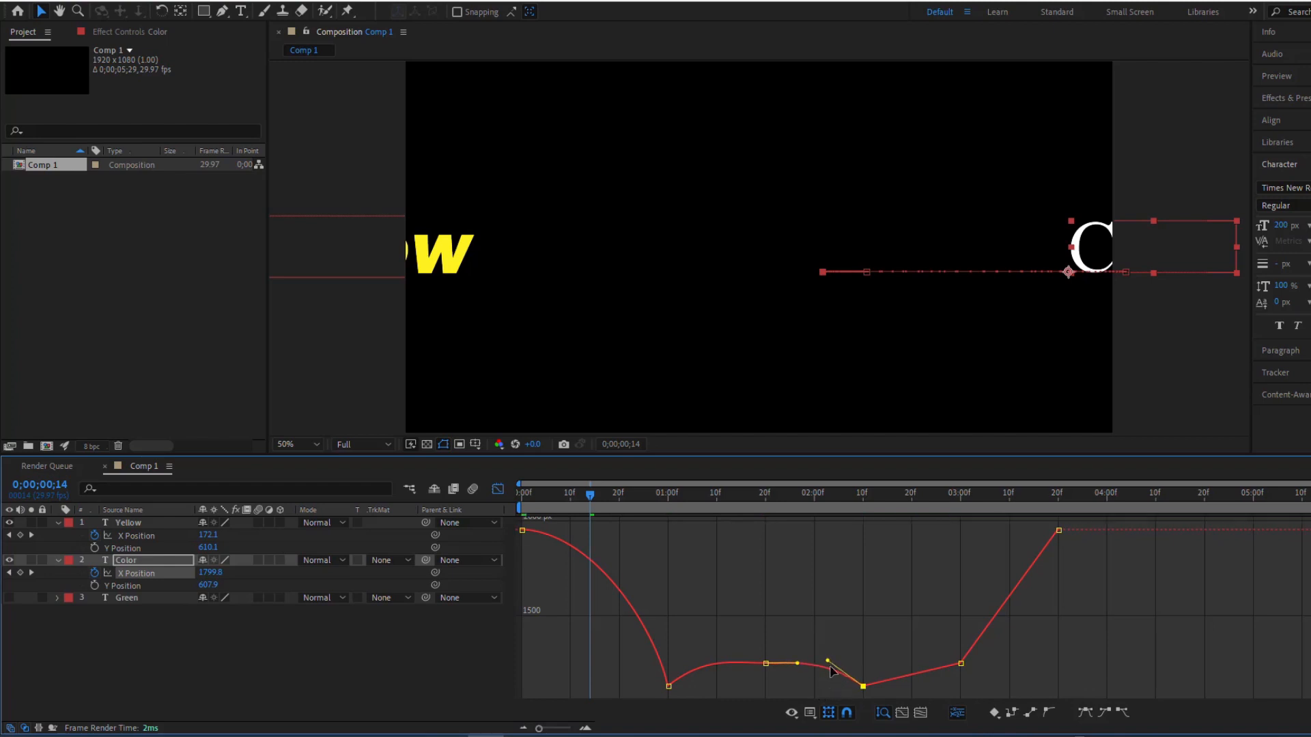
click(1090, 712)
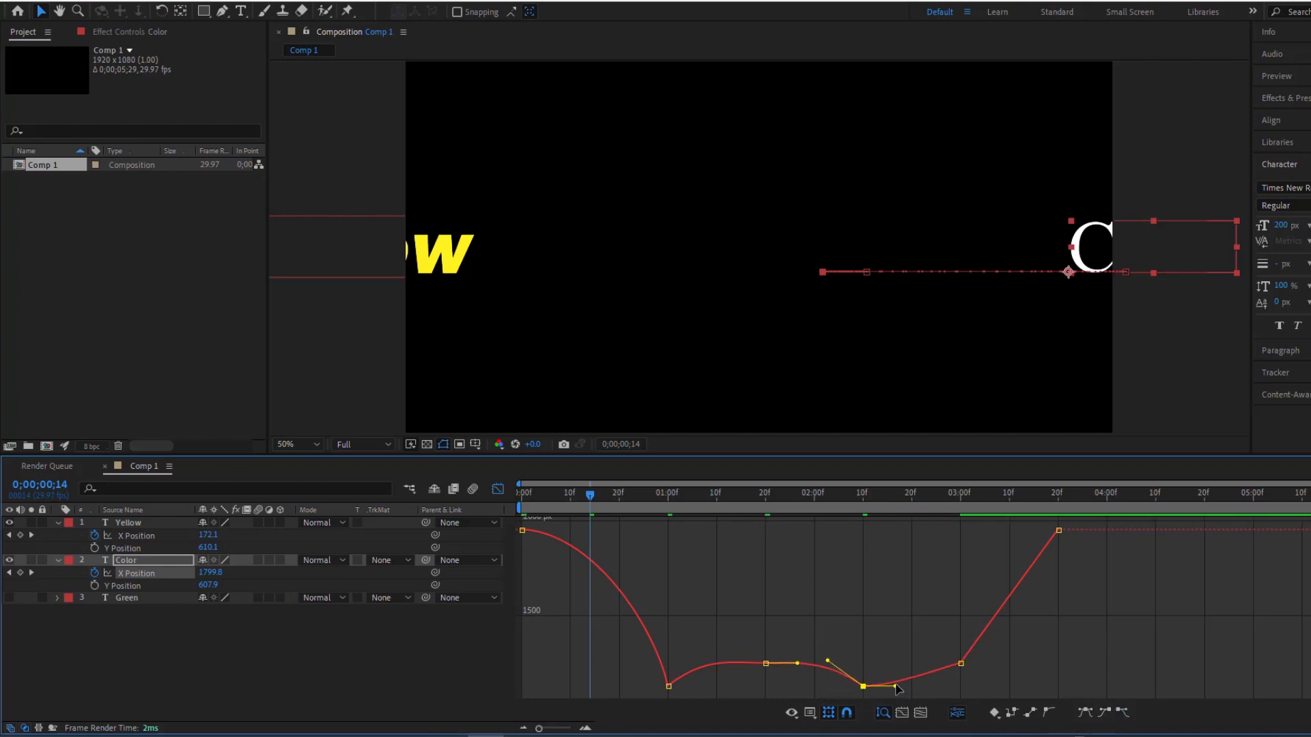
drag(895, 687, 895, 670)
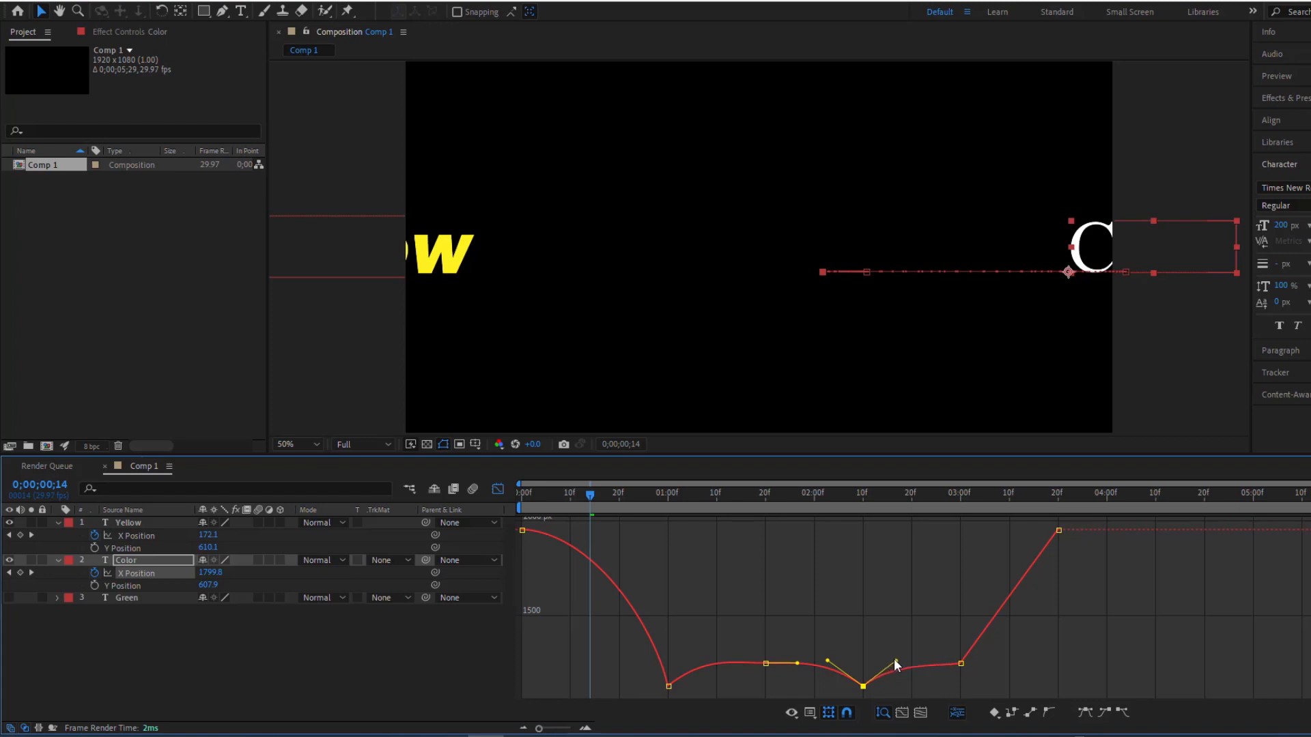
Step: Play back the eased animation and scrub to 0;00;01;11 to check the pause while the words are apart
key(space)
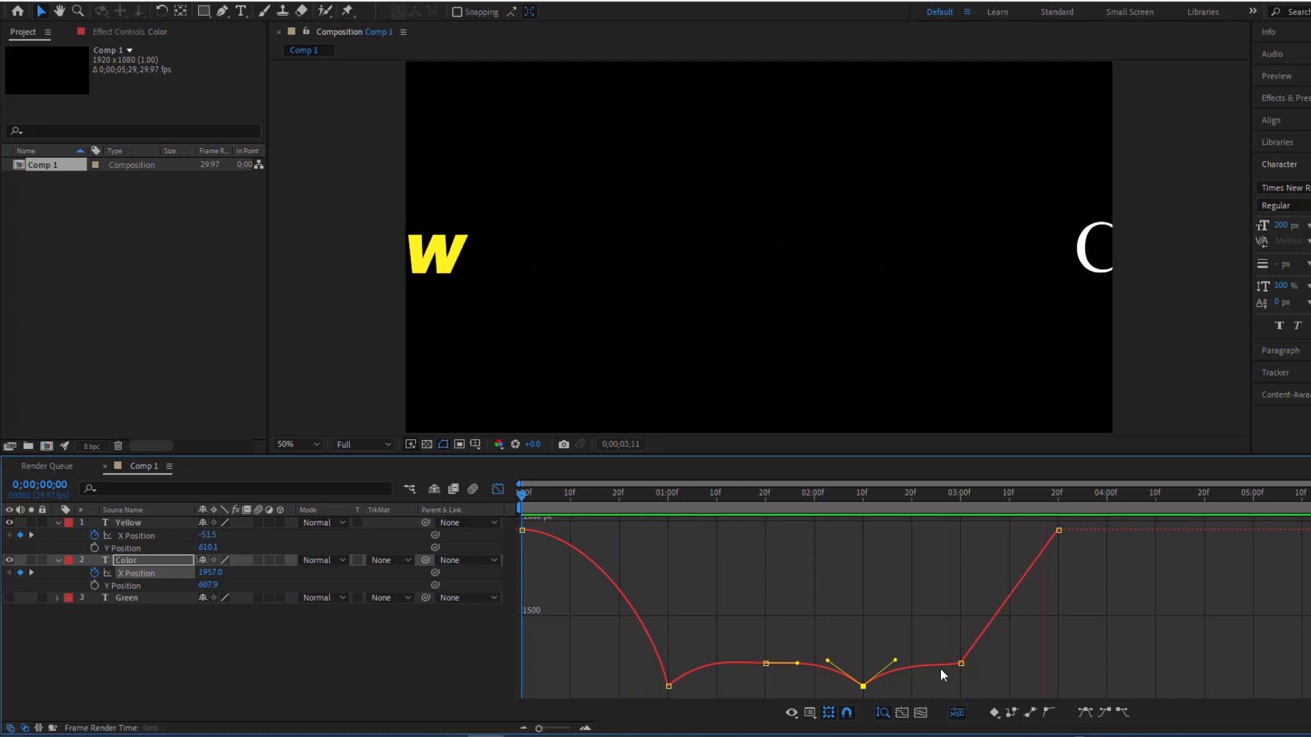
key(space)
drag(1037, 496, 724, 543)
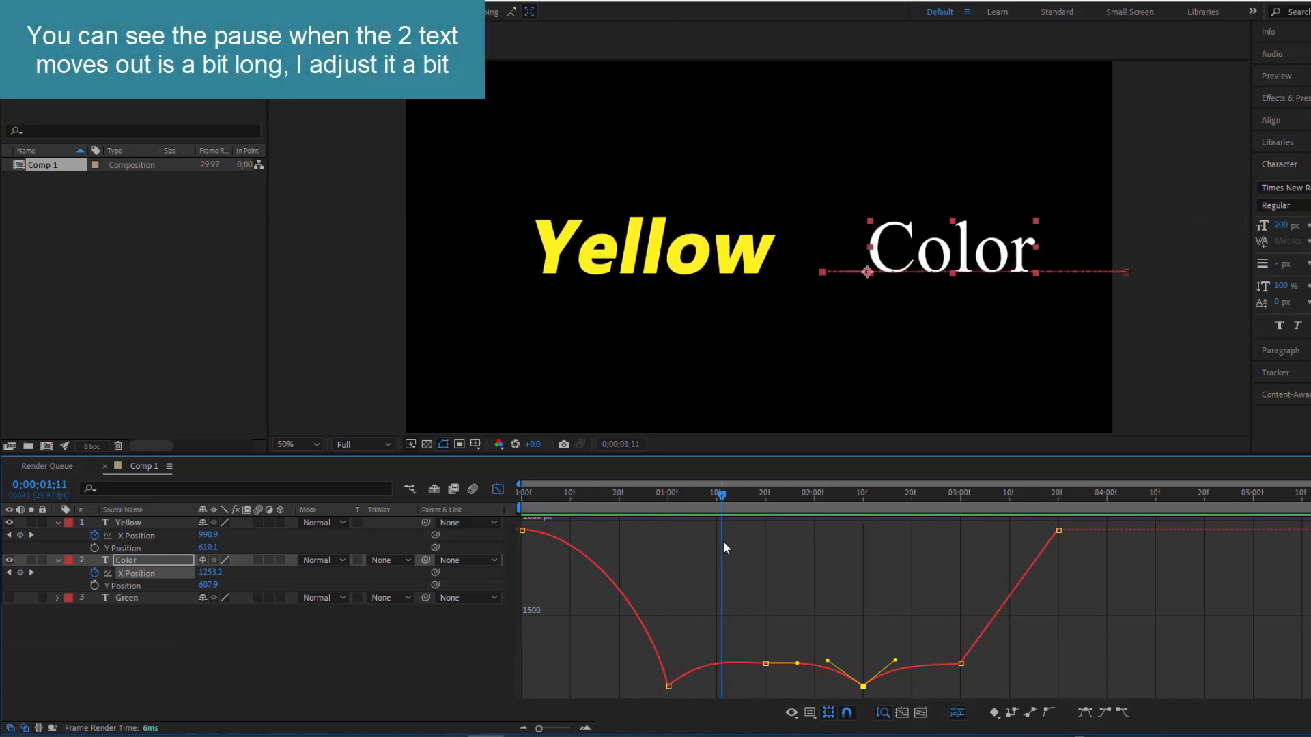
Step: Adjust the outgoing handle of Color's 0;00;01;00 keyframe on the X Position curve to shorten the pause while the words are apart
click(797, 663)
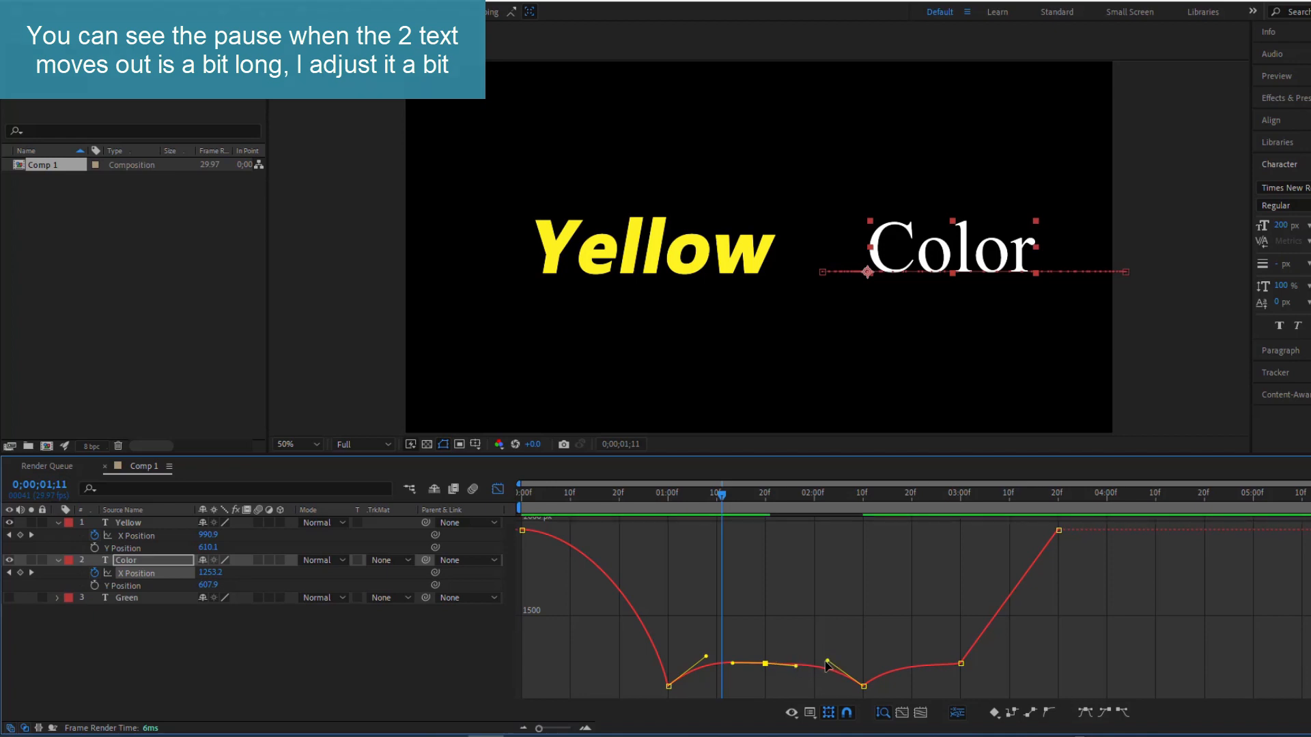
click(709, 658)
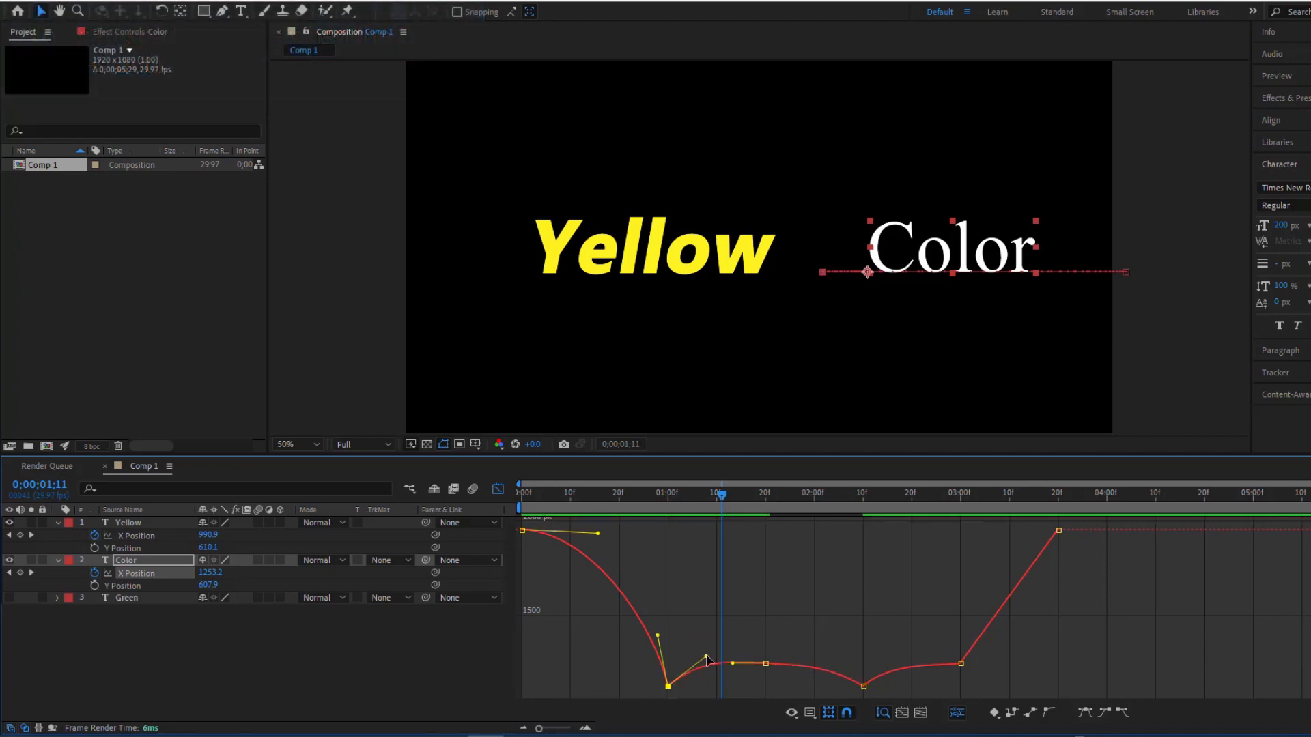
drag(708, 659, 714, 666)
Step: Show Yellow's X Position curve and adjust the outgoing handle of its 0;00;01;00 keyframe to shorten the same pause
click(704, 256)
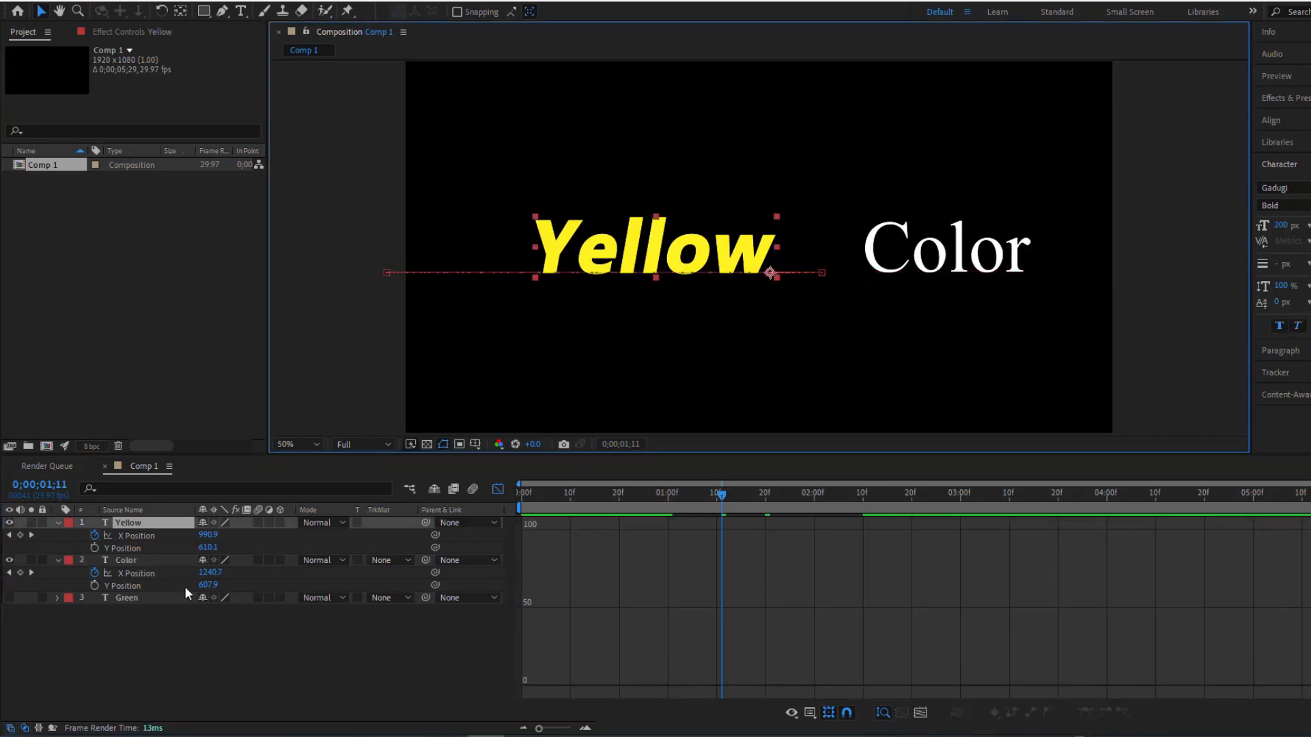
click(136, 536)
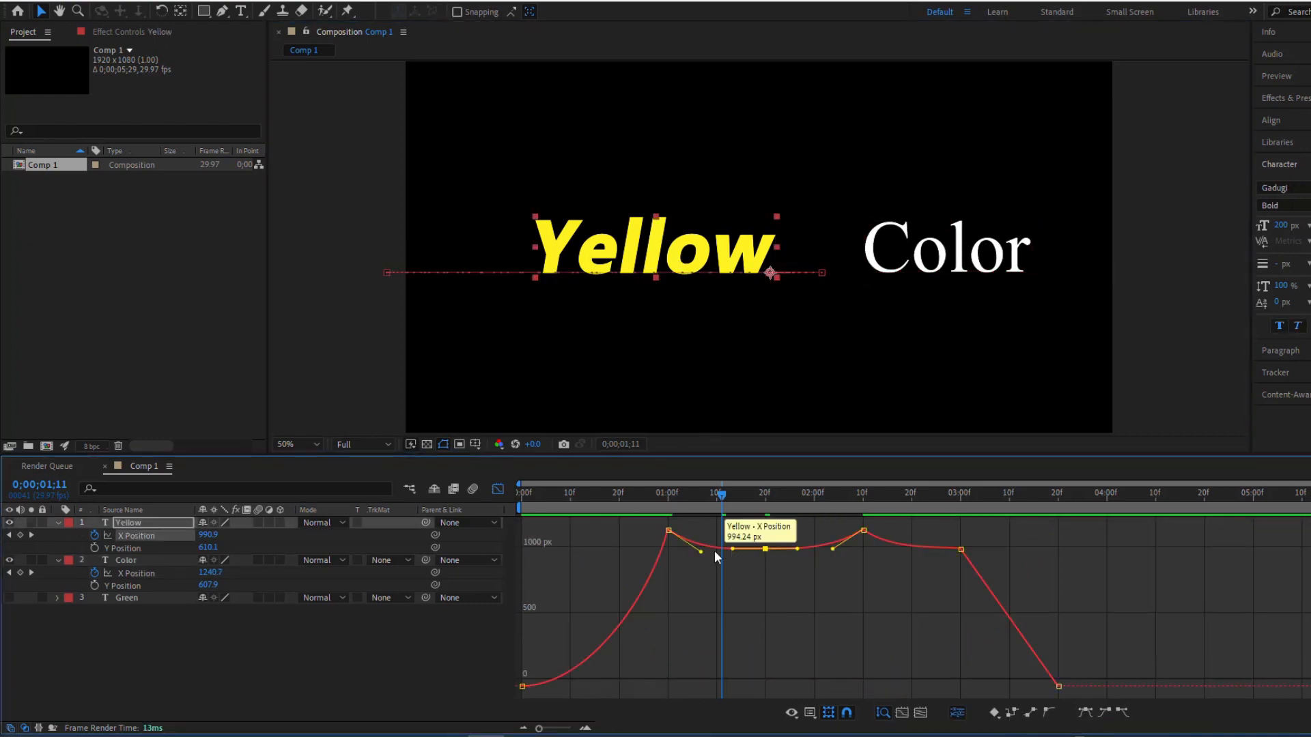
drag(701, 552, 704, 544)
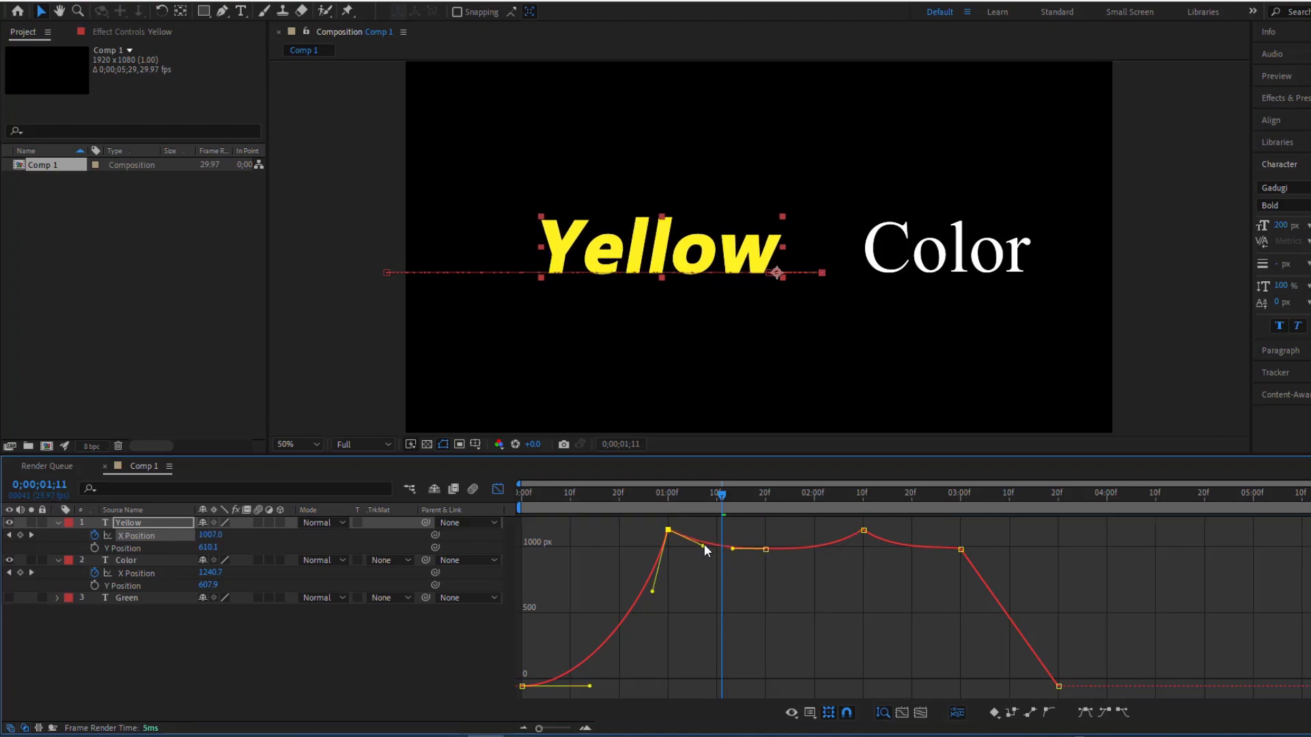
click(862, 532)
Step: Play back the adjusted motion and scrub to 0;00;01;23 to check the pause
key(space)
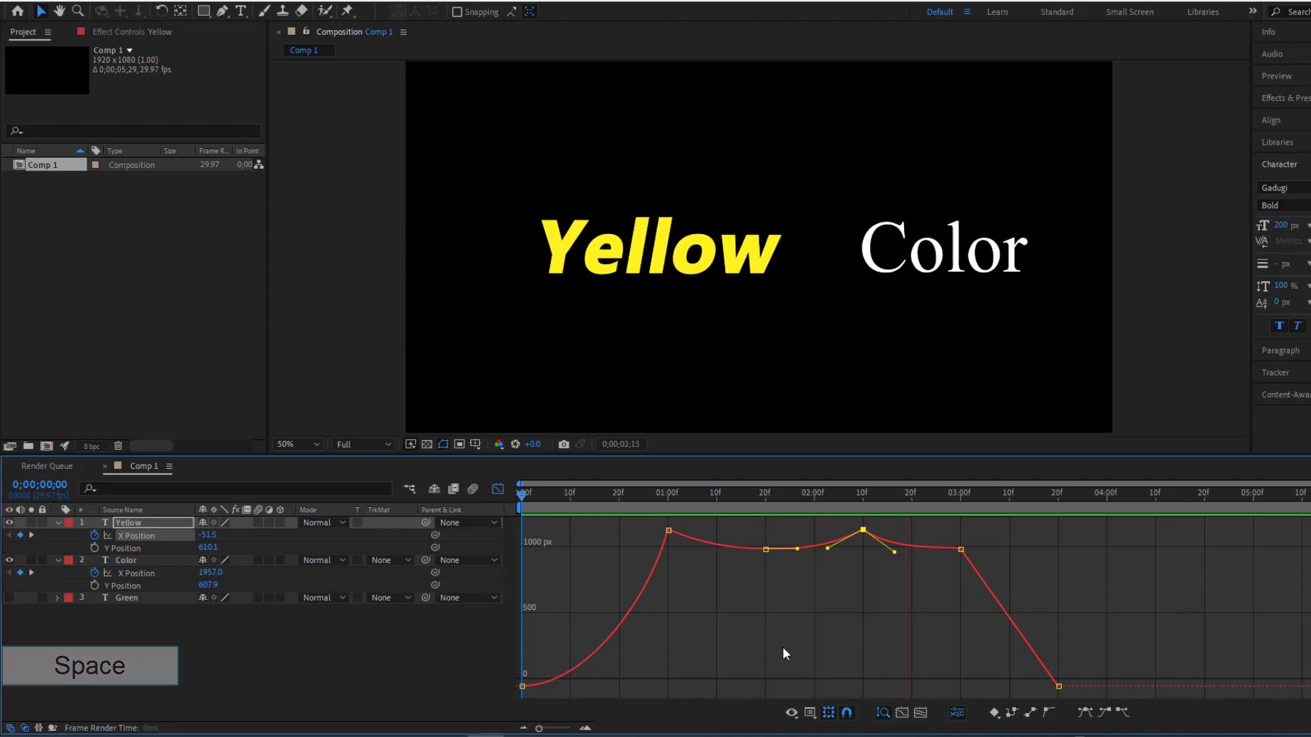
key(space)
drag(1075, 514, 779, 527)
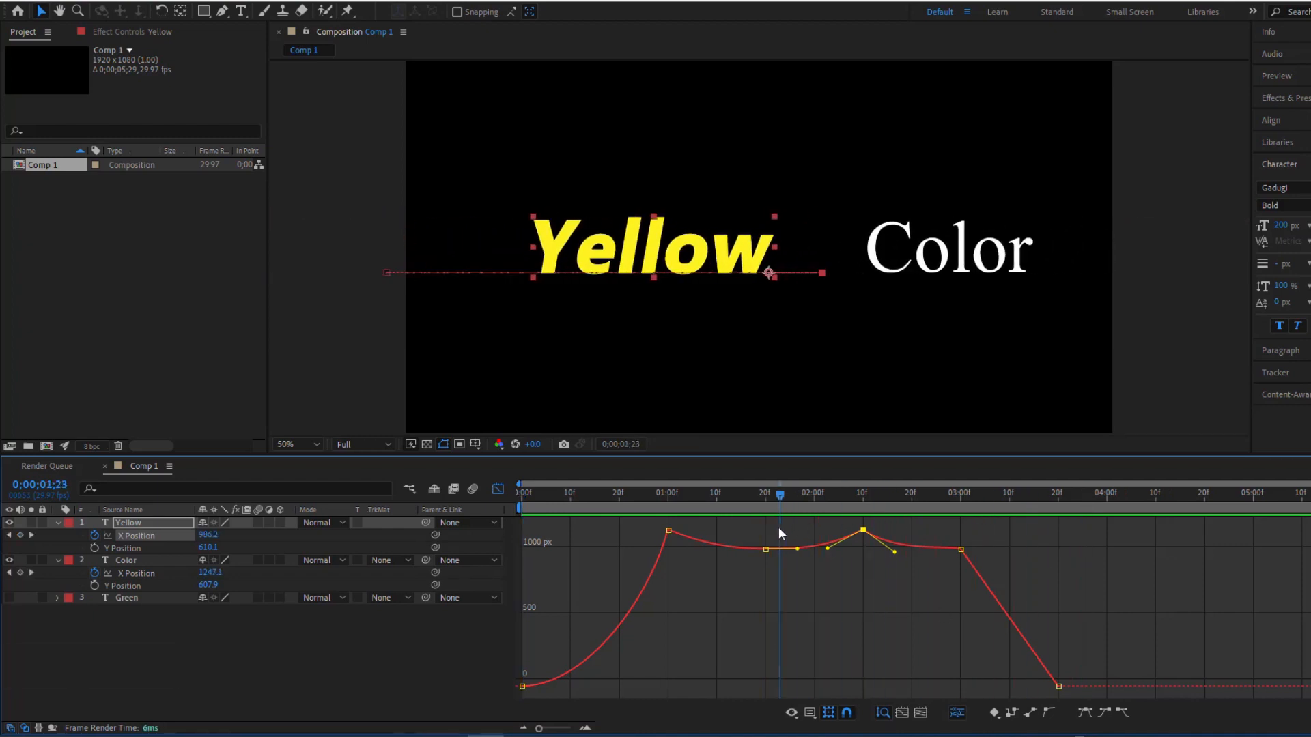
Step: Switch the timeline from curves back to layer bars, deselect everything and make the Green layer visible
click(498, 489)
key(ctrl+shift+a)
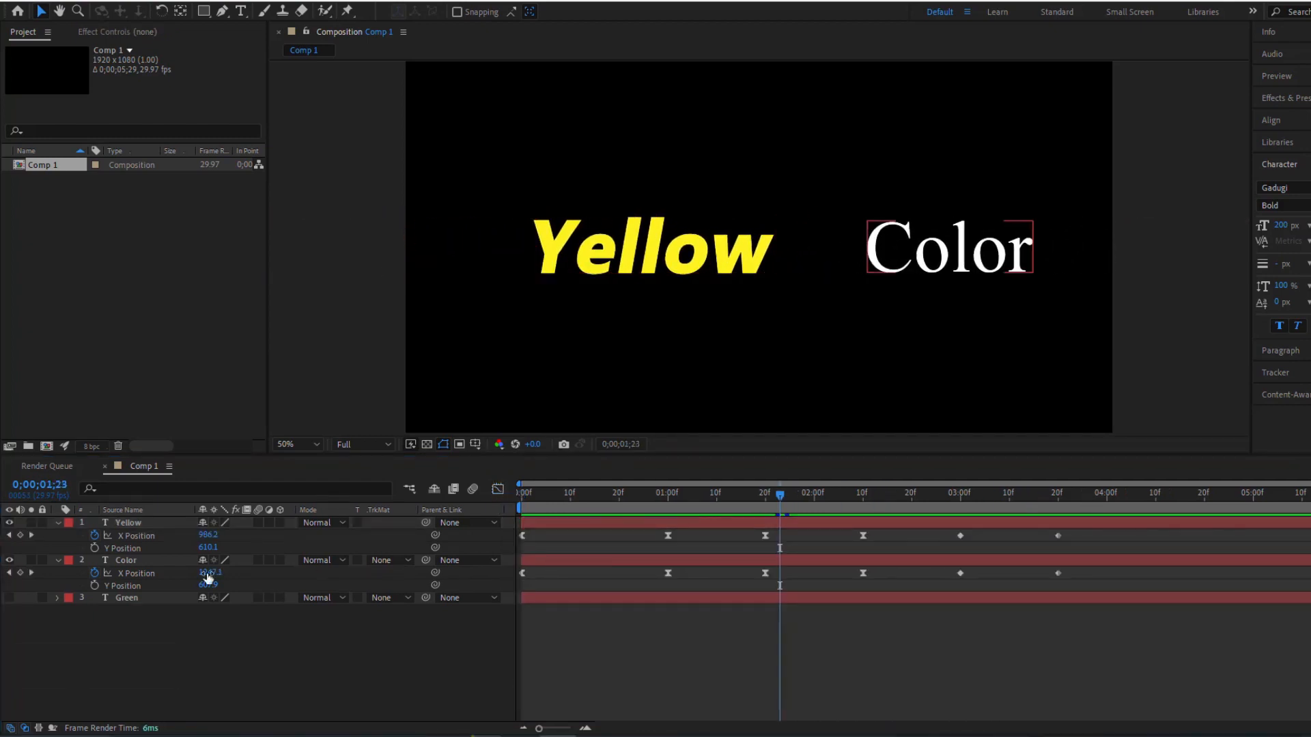
click(9, 599)
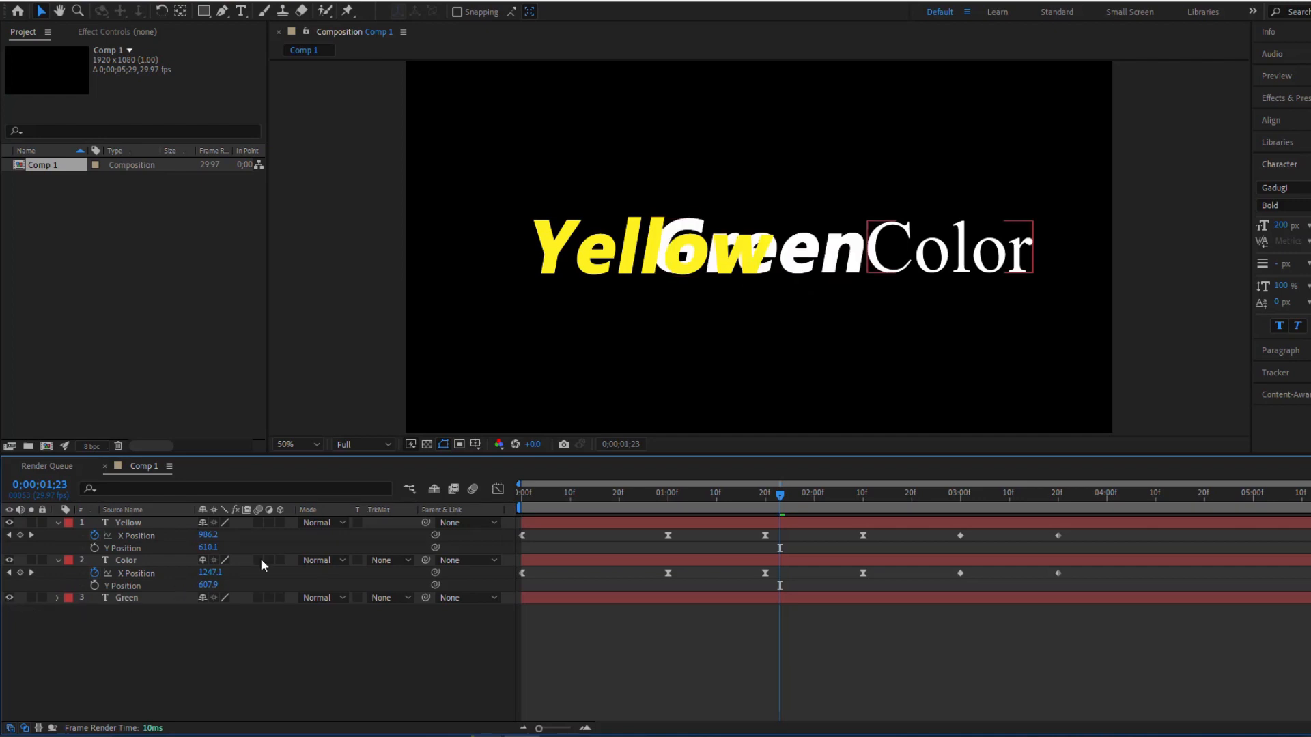
Step: Change the fill colour of the Green text to bright green, 43FF6F
click(89, 598)
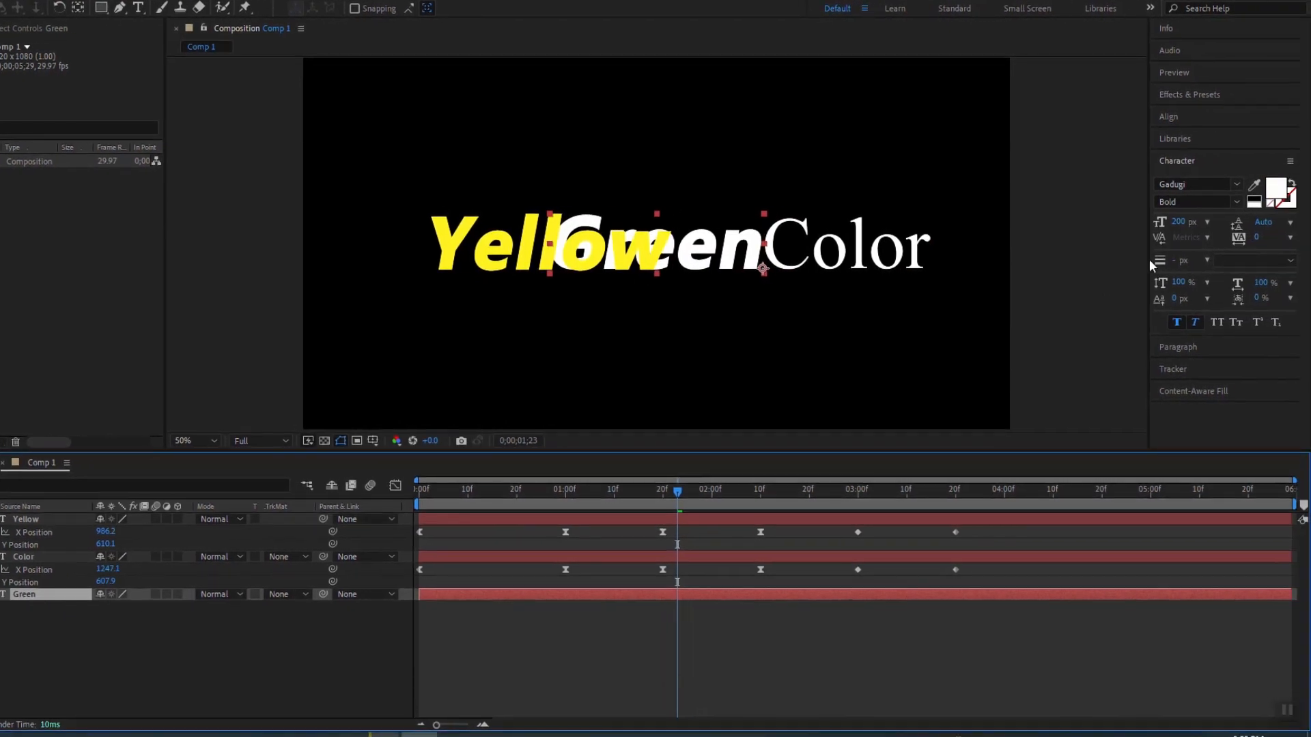
click(1279, 196)
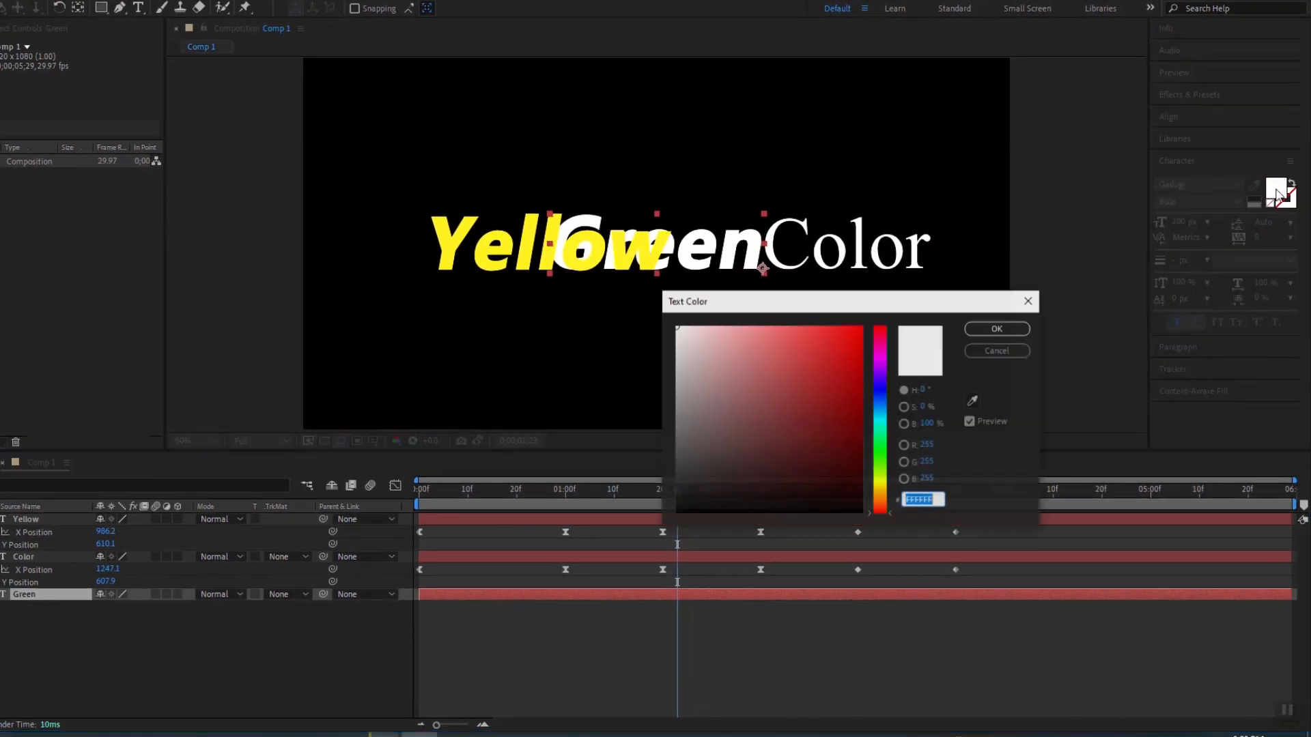
click(881, 445)
click(815, 365)
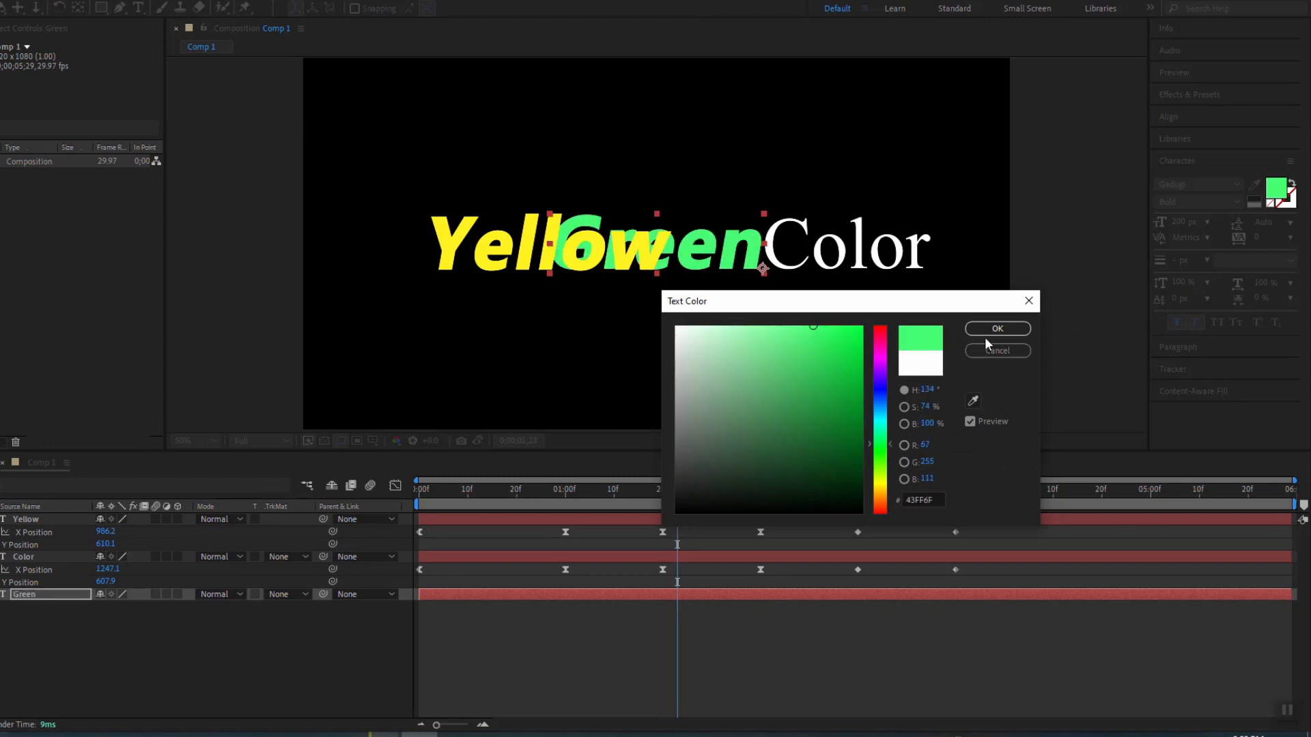
click(994, 329)
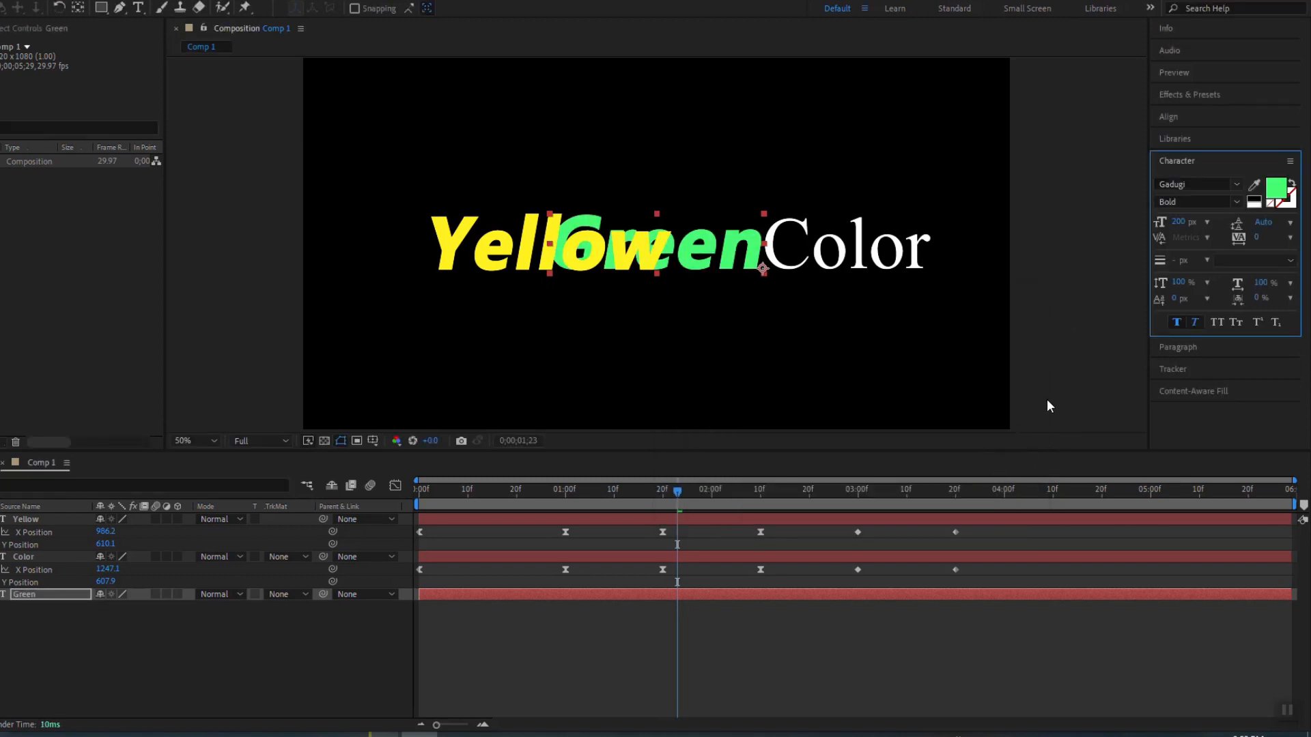
Step: Separate Green's Position dimensions, link its X Position to Yellow's X Position and place the Green layer above Color
key(p)
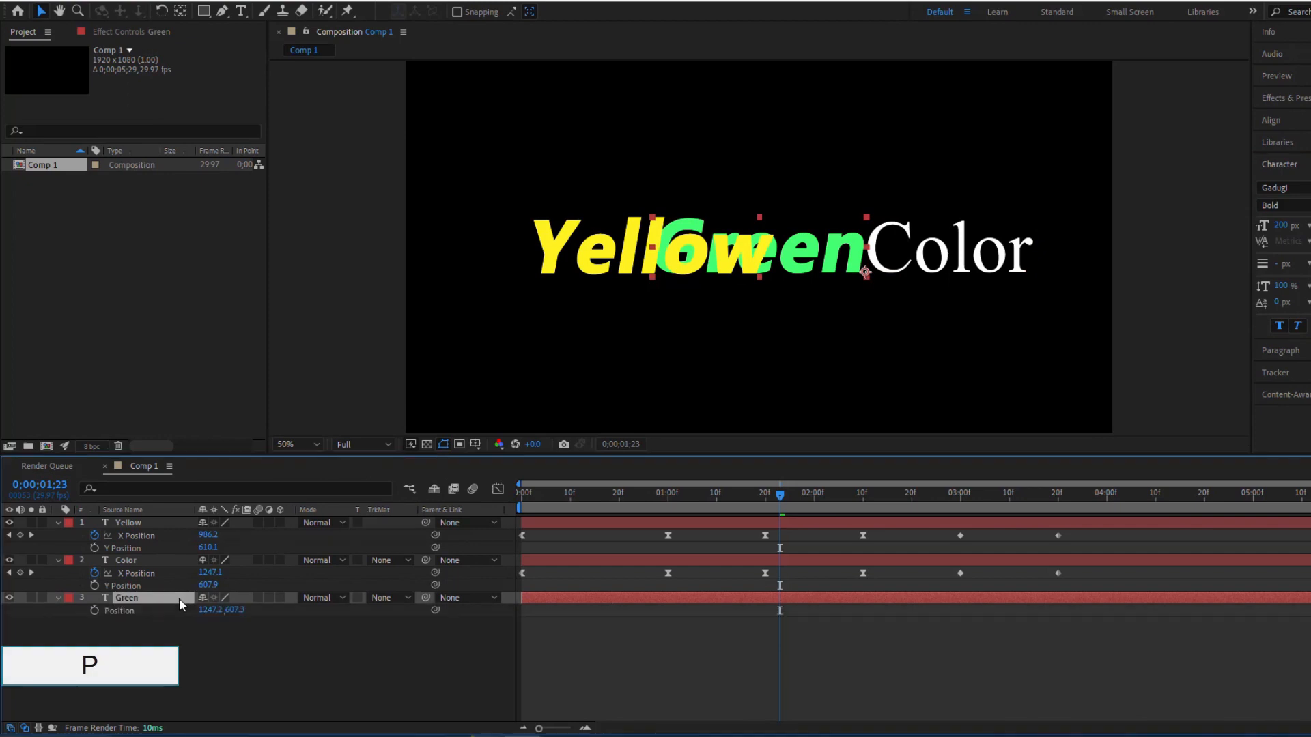
right_click(210, 615)
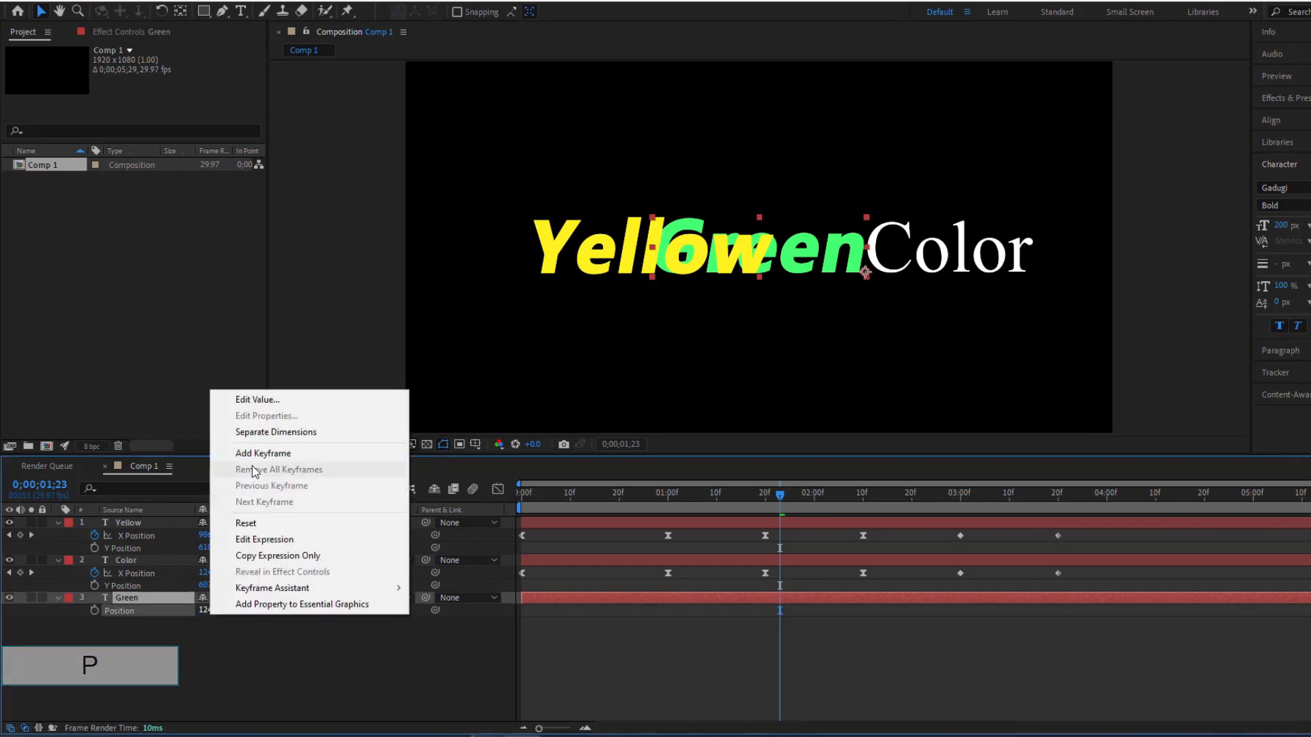
click(267, 432)
click(219, 645)
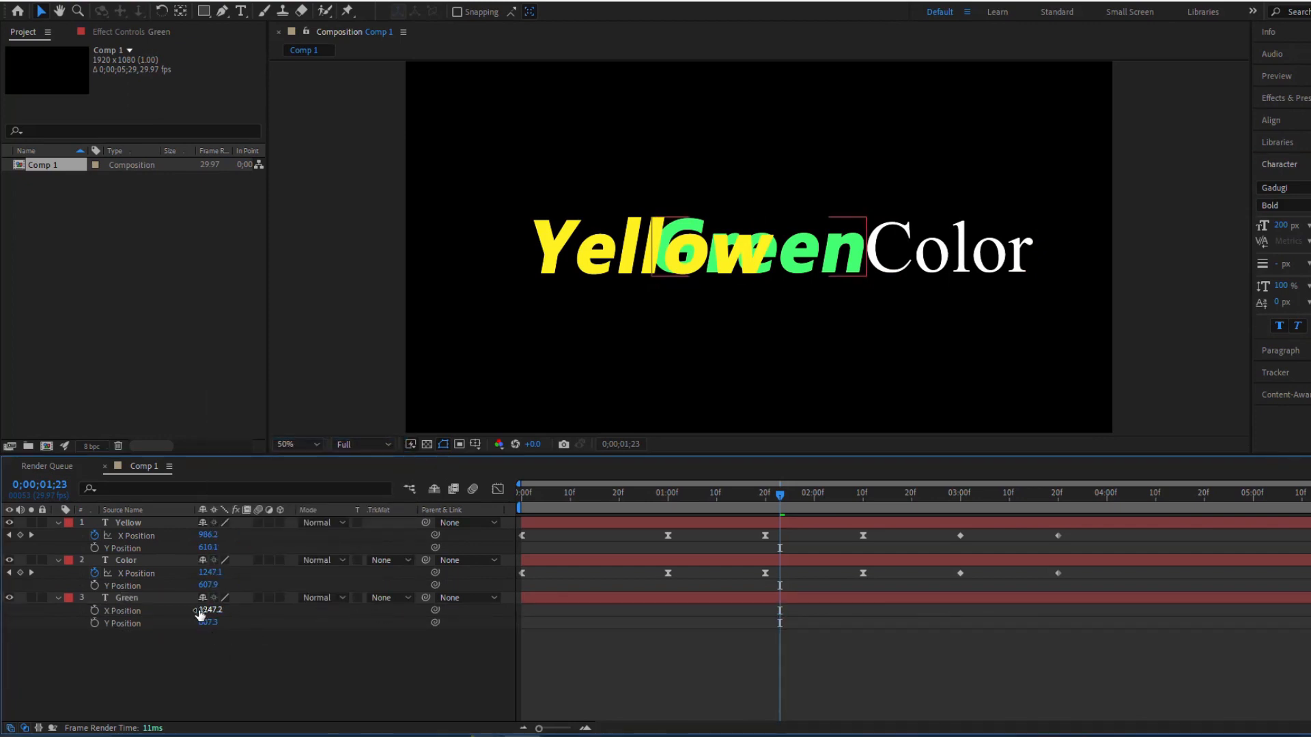
drag(435, 610, 153, 536)
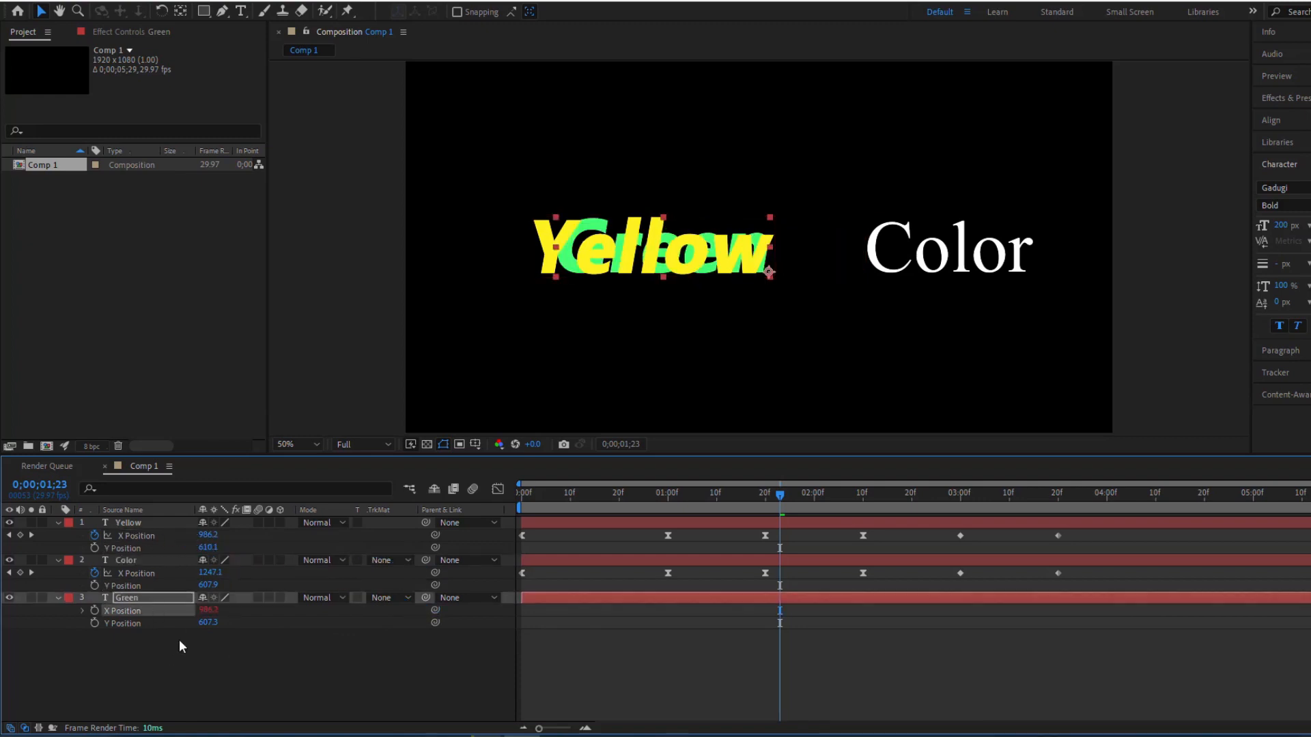
drag(158, 603, 162, 556)
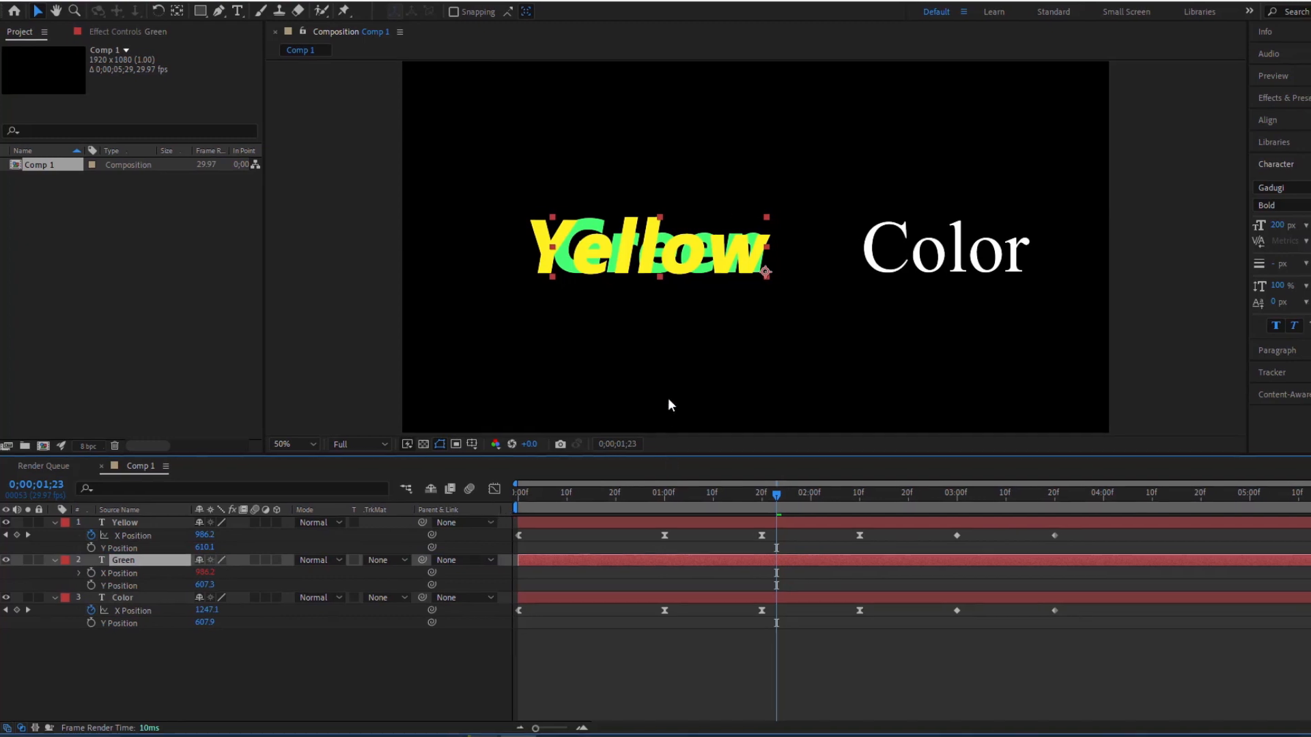
Step: Try left and centre paragraph alignment on the Green text and return it to right alignment
click(1179, 347)
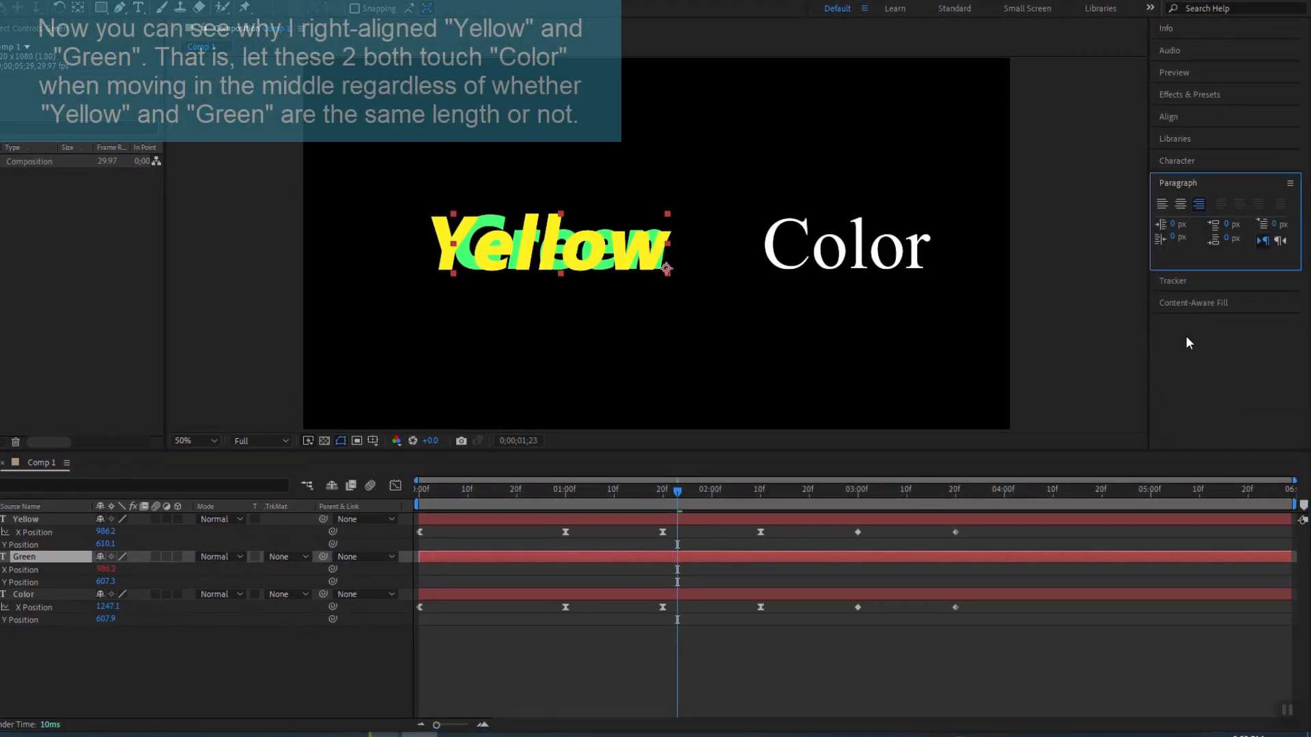
click(1162, 204)
click(1182, 204)
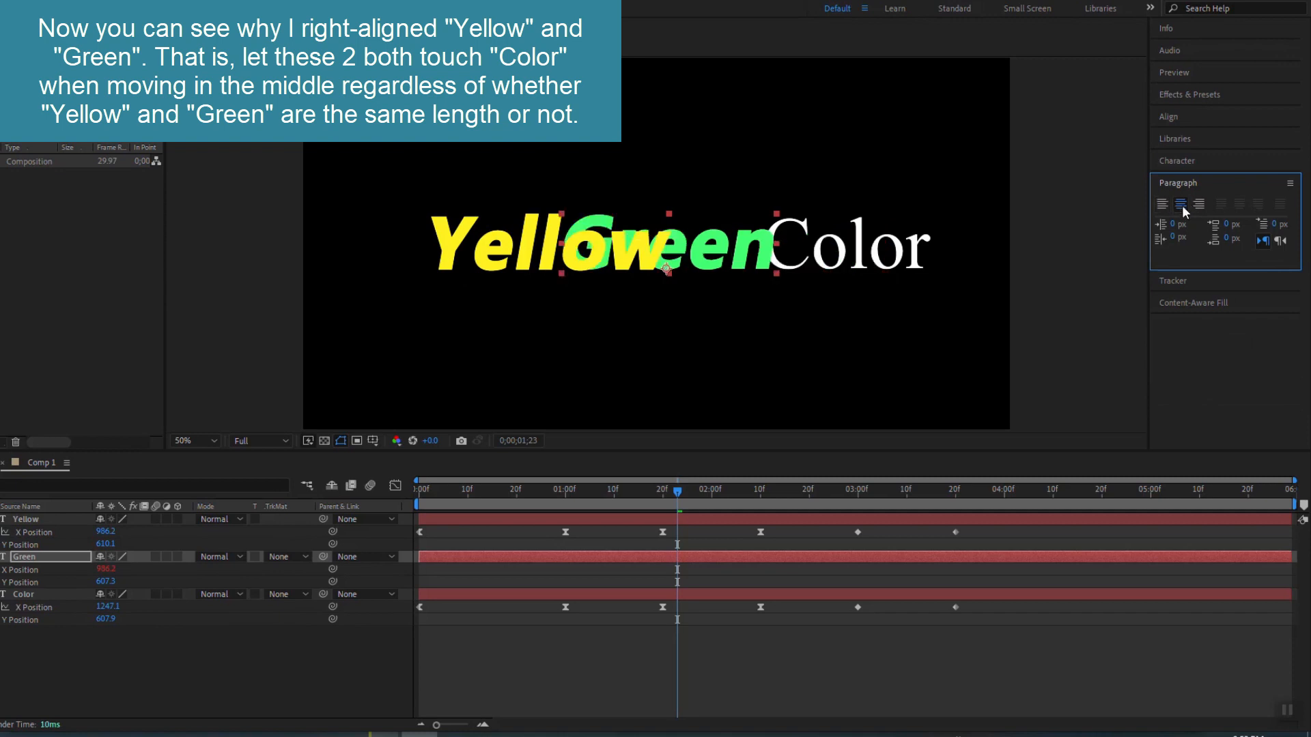
click(1199, 205)
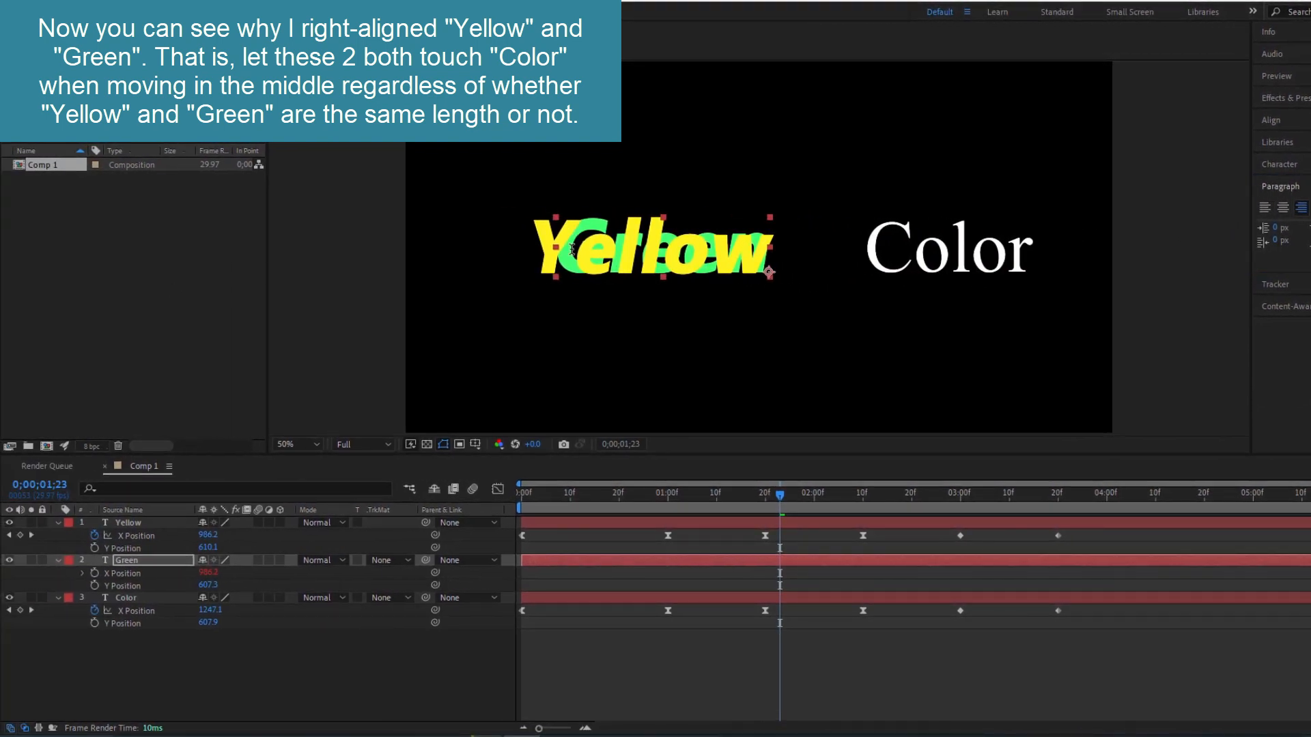
Step: Delete the letter G from the Green text, undo the deletion and return to the Selection tool
click(572, 249)
key(Delete)
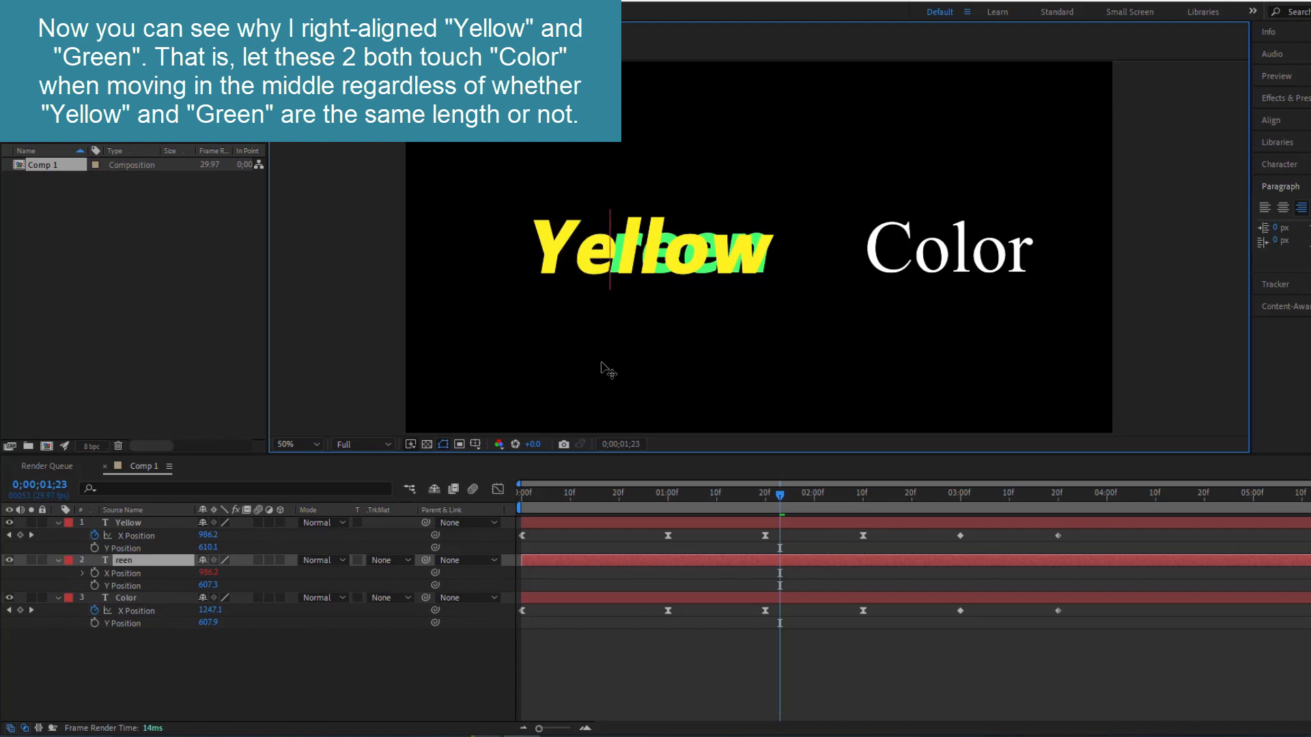
key(ctrl+z)
key(ctrl+z)
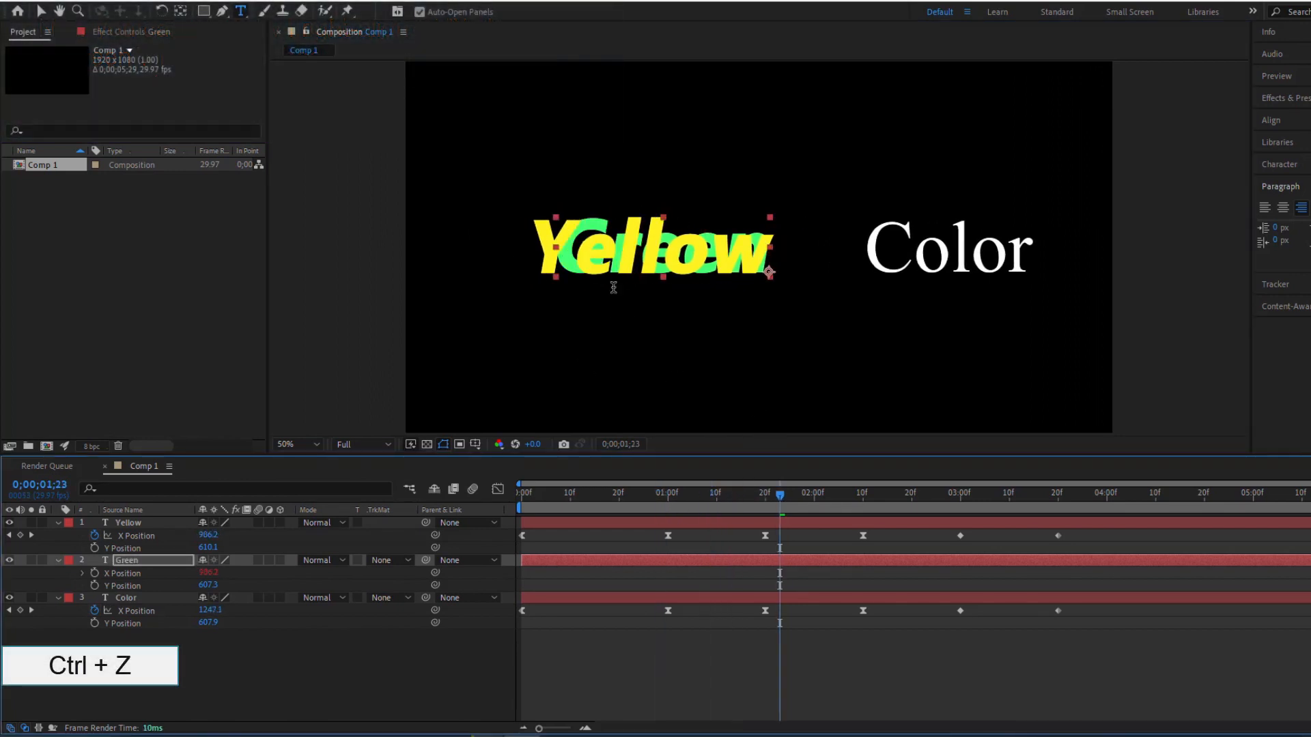
click(43, 12)
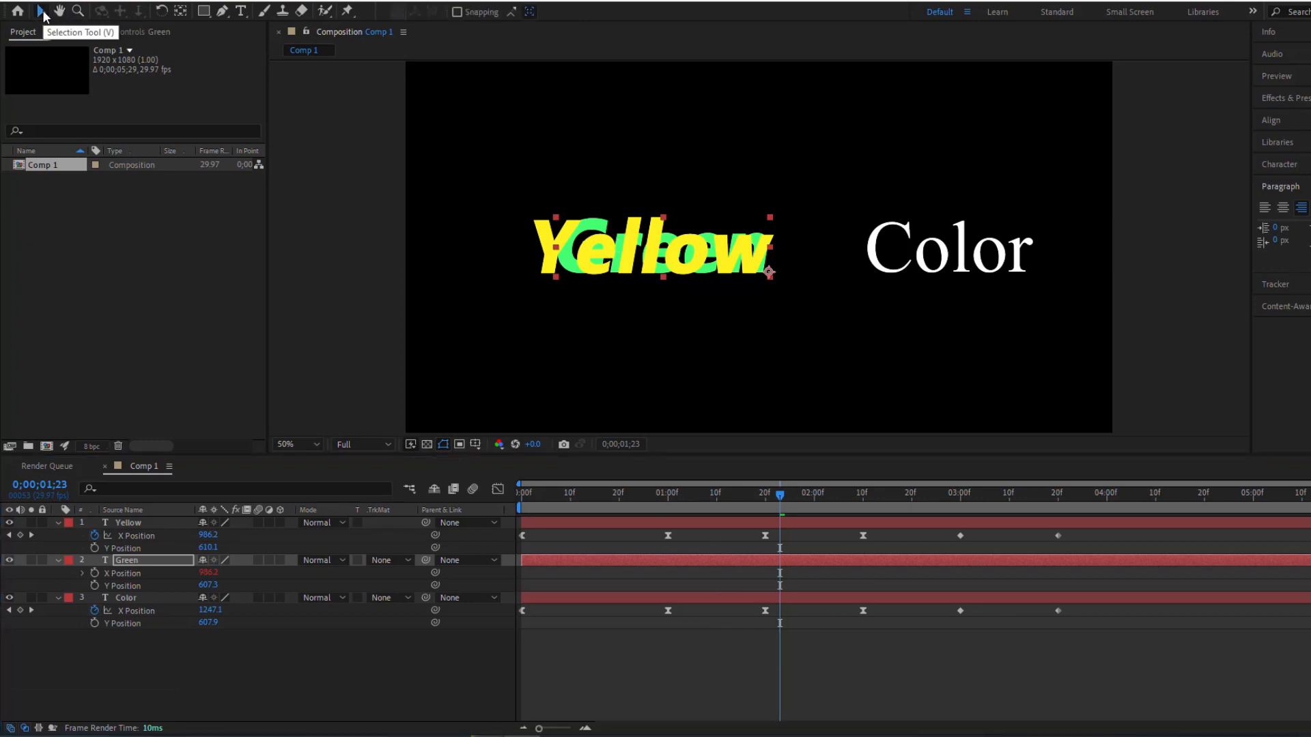
Step: Add Opacity keyframes at 0;00;02;10 for both coloured words, with Yellow at 0% and Green at 100%
key(space)
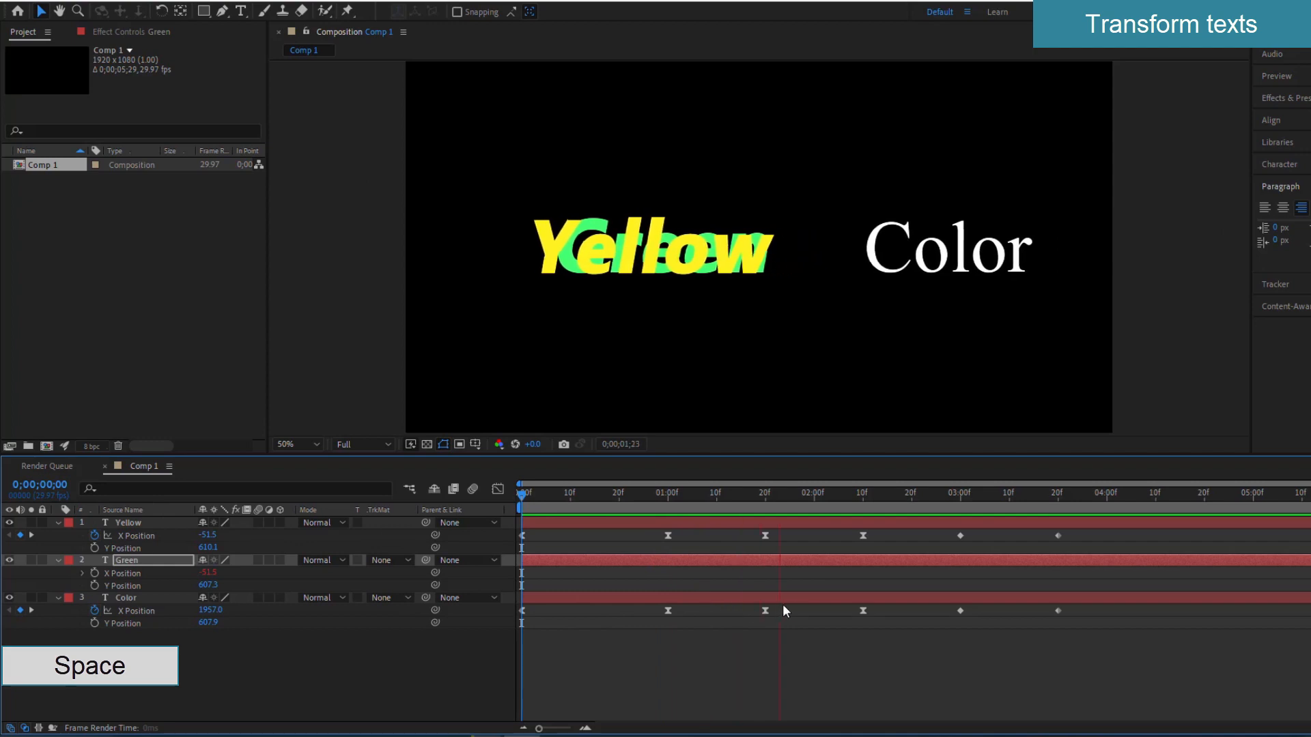
click(872, 494)
drag(870, 502, 866, 502)
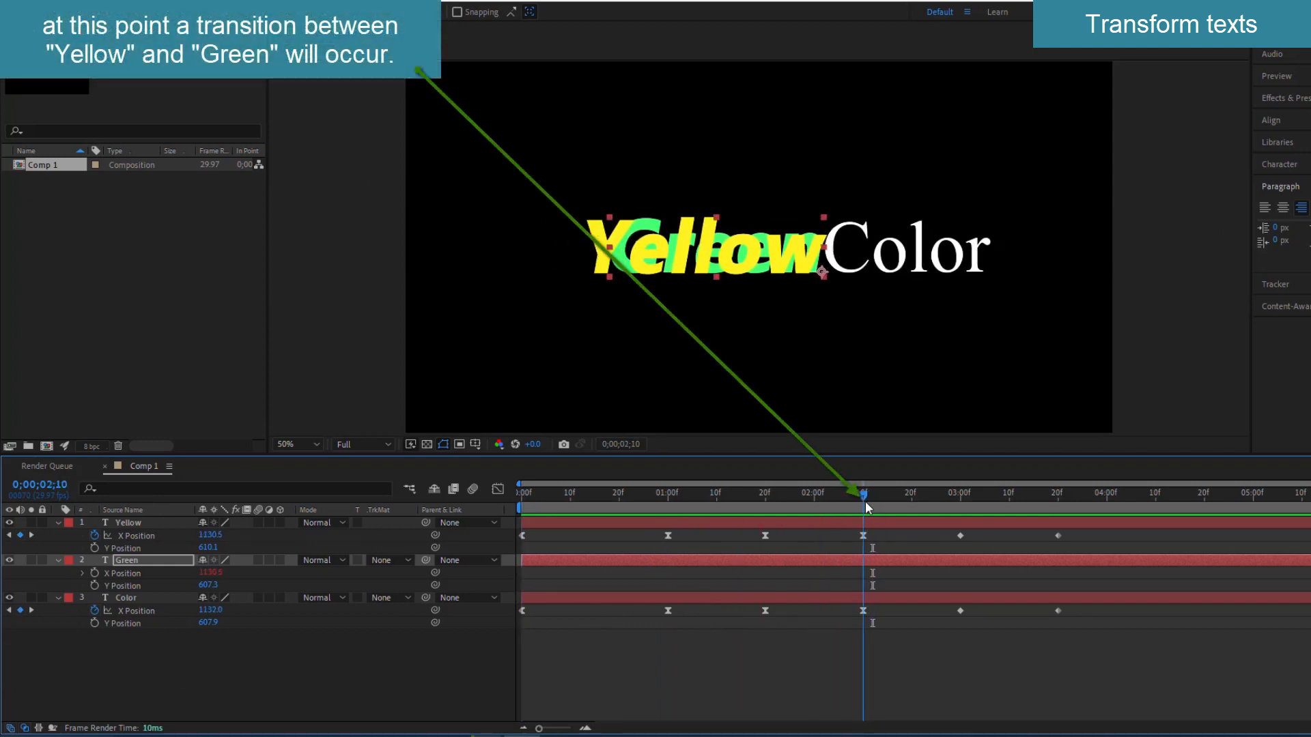
click(170, 526)
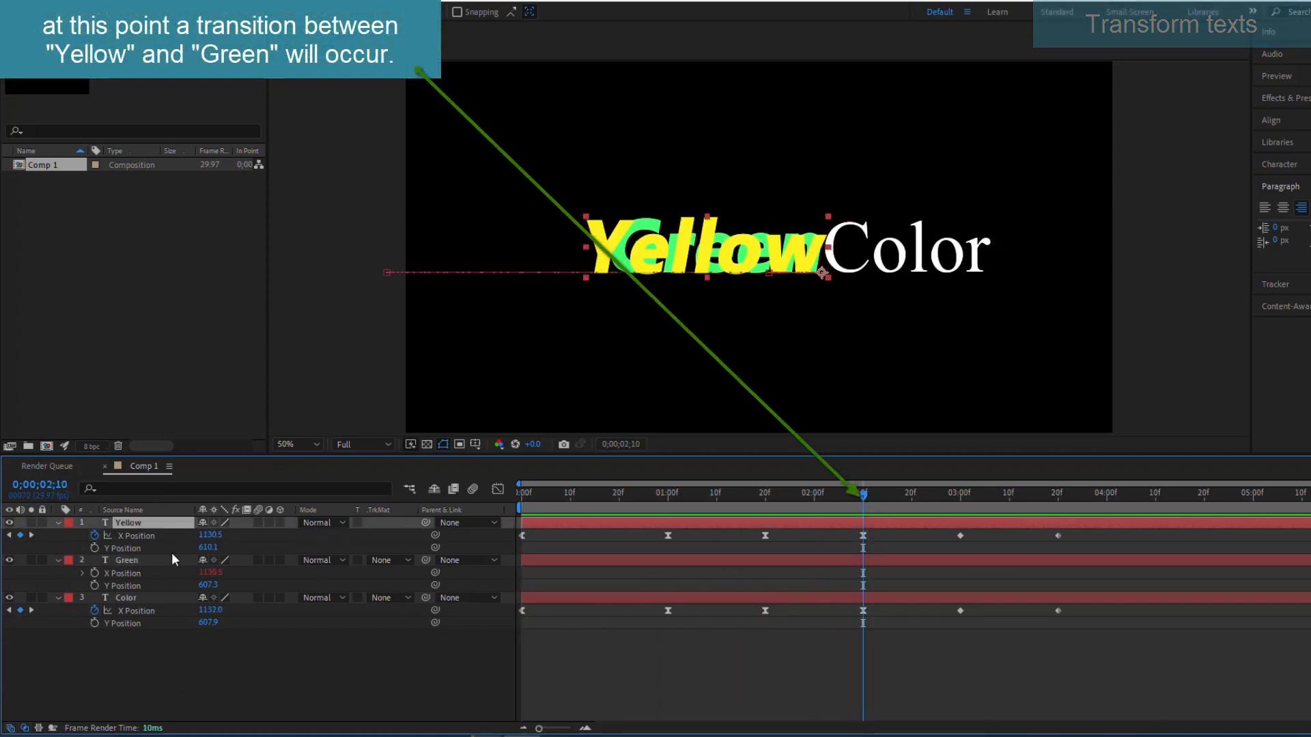
ctrl+click(168, 557)
key(t)
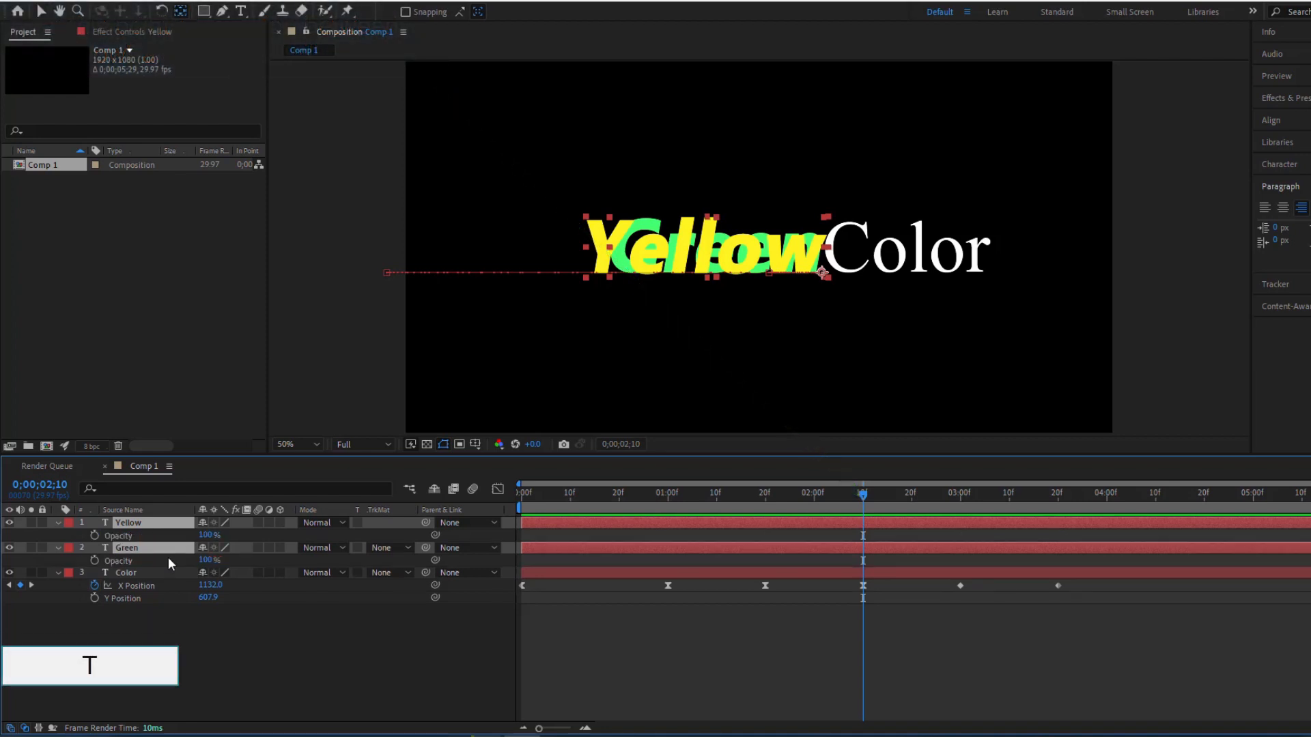
click(174, 618)
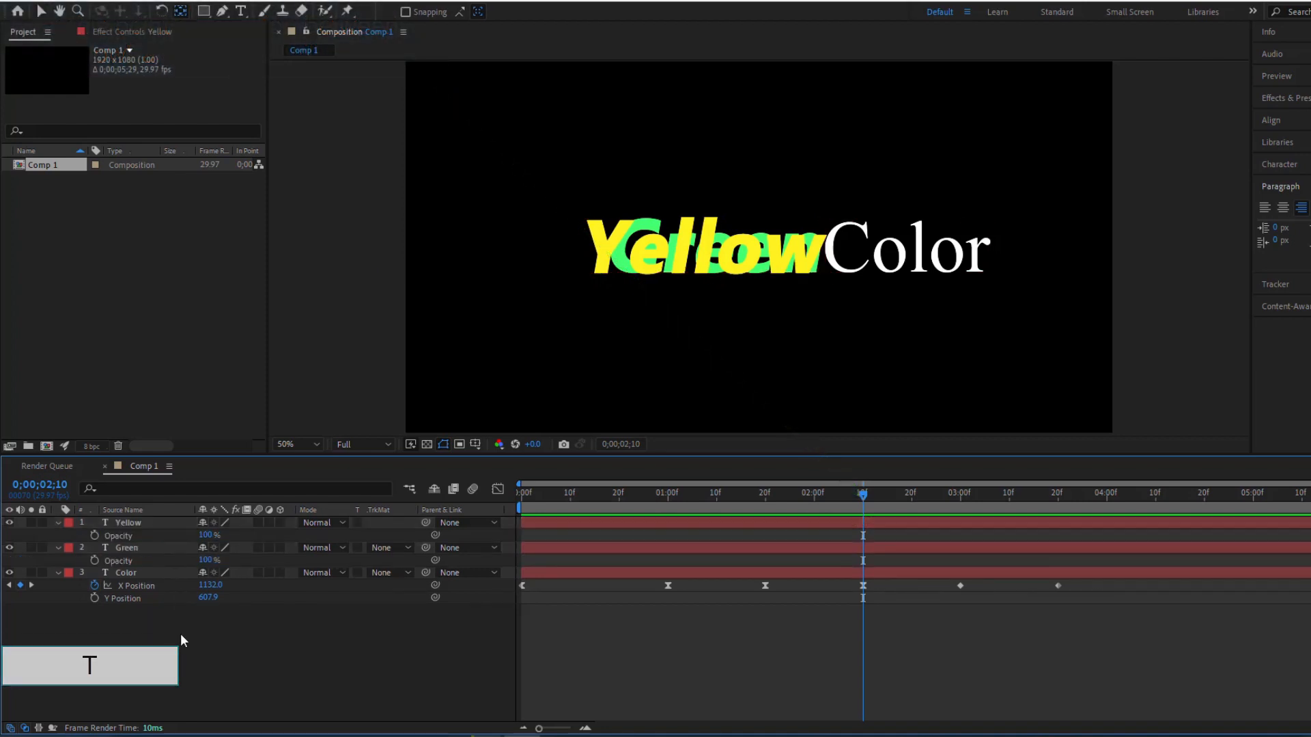
click(95, 560)
click(96, 535)
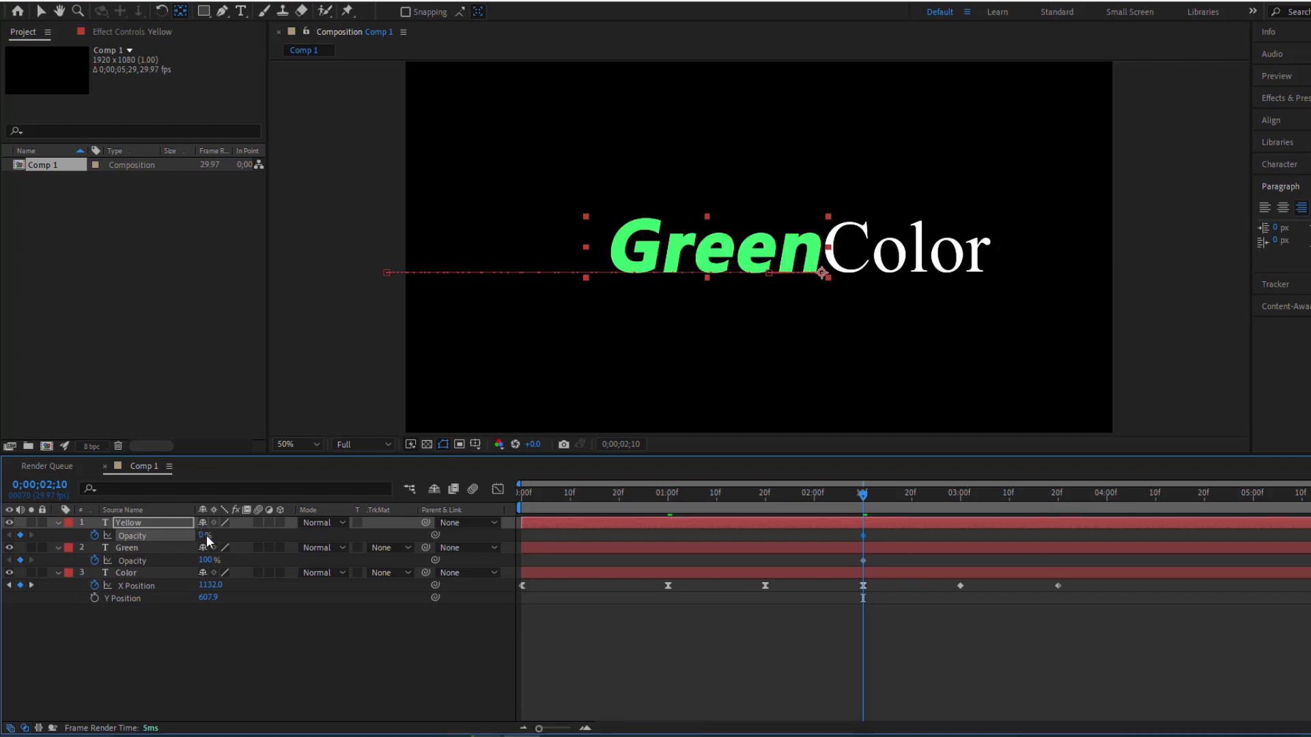
Step: One frame earlier, at 0;00;02;09, keyframe Yellow's Opacity at 100% and Green's at 0%
drag(865, 503, 858, 503)
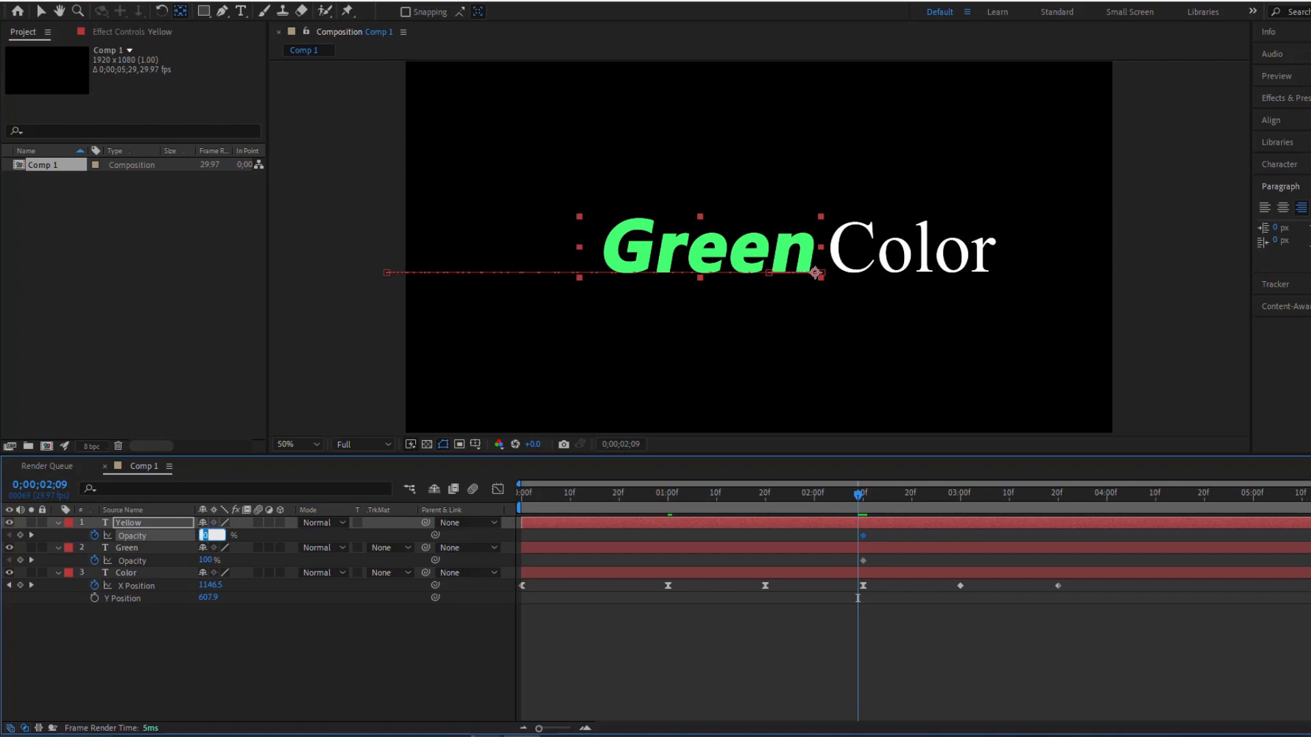
key(Tab)
text(0)
key(Return)
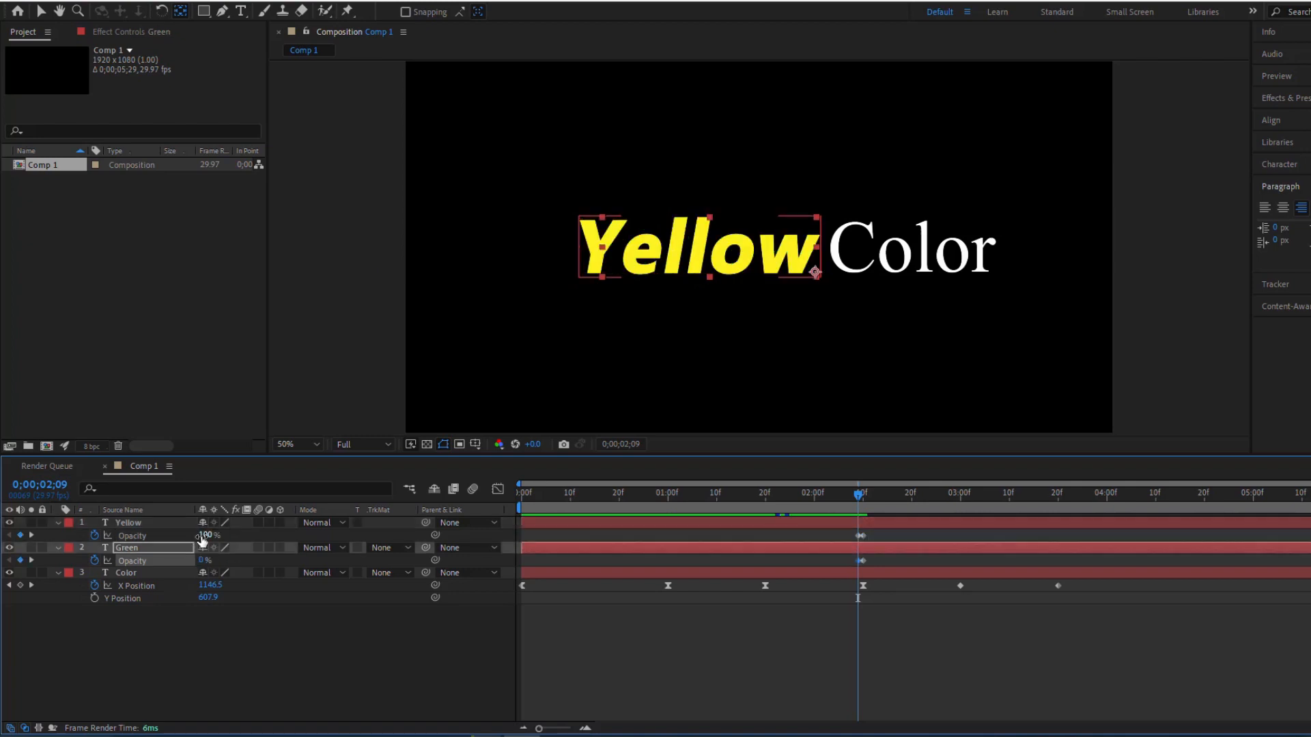
Step: Play back the Yellow-to-Green switch and scrub back to 0;00;02;17 to check the transition
key(space)
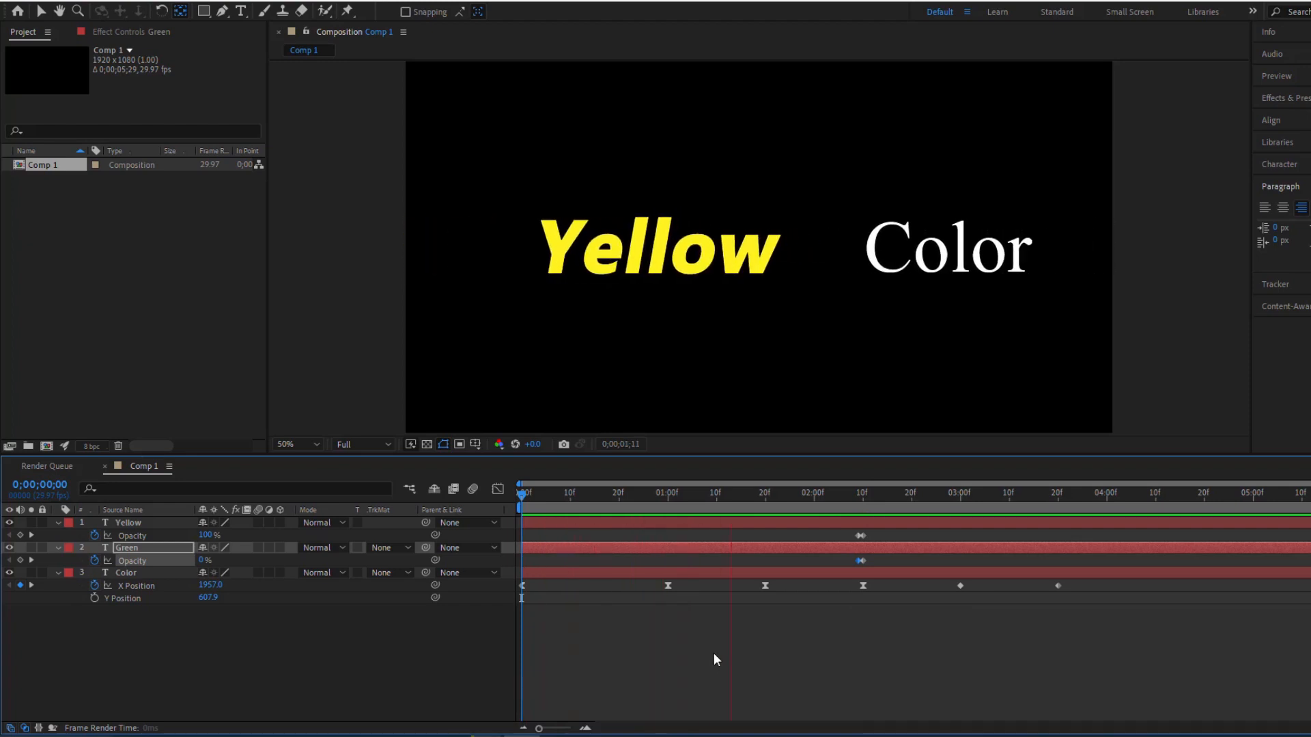
key(space)
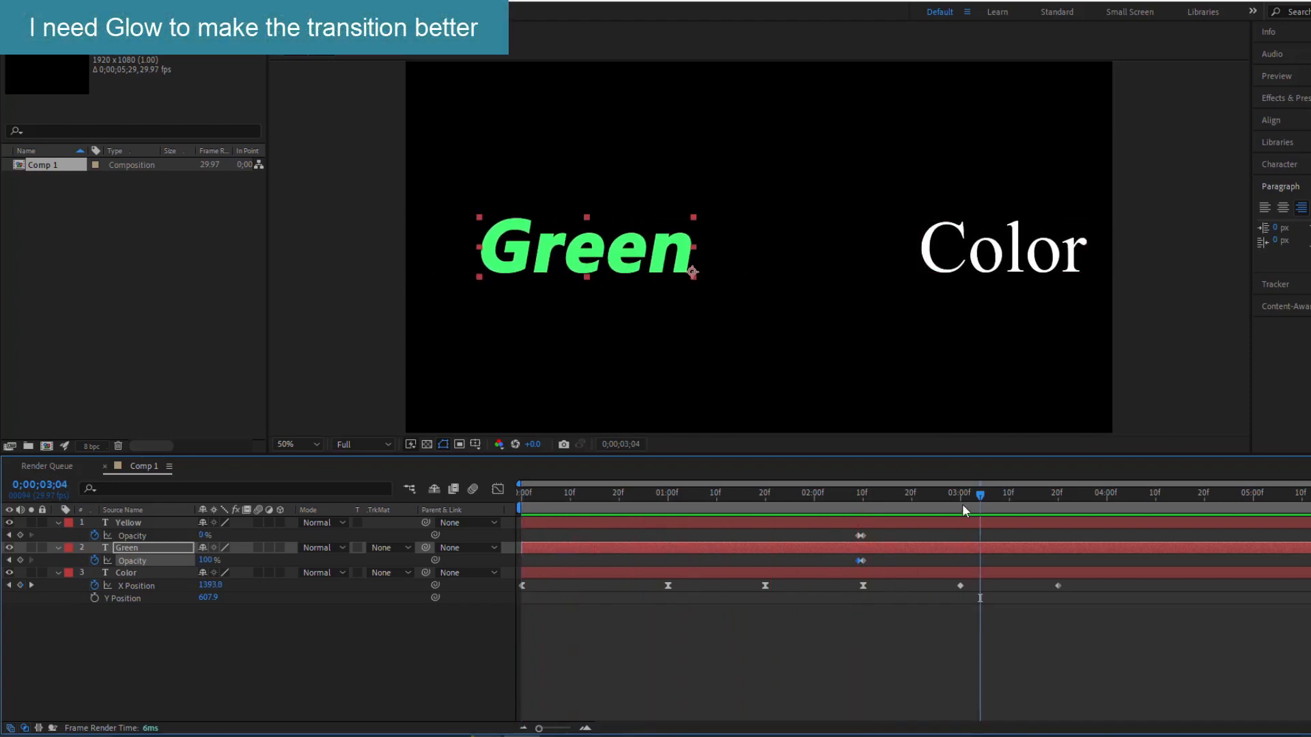
drag(975, 497, 897, 503)
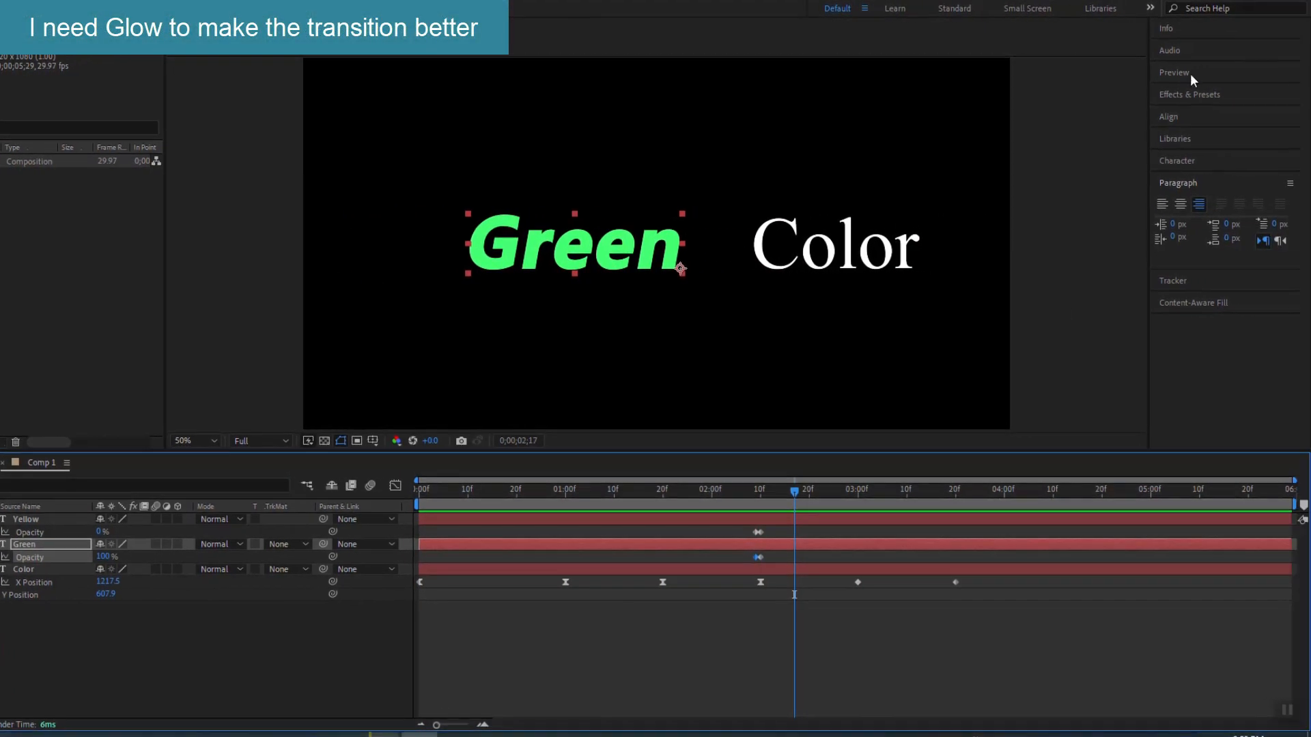
Step: Find the Glow effect and apply it to both the Yellow and Green text layers
click(1190, 95)
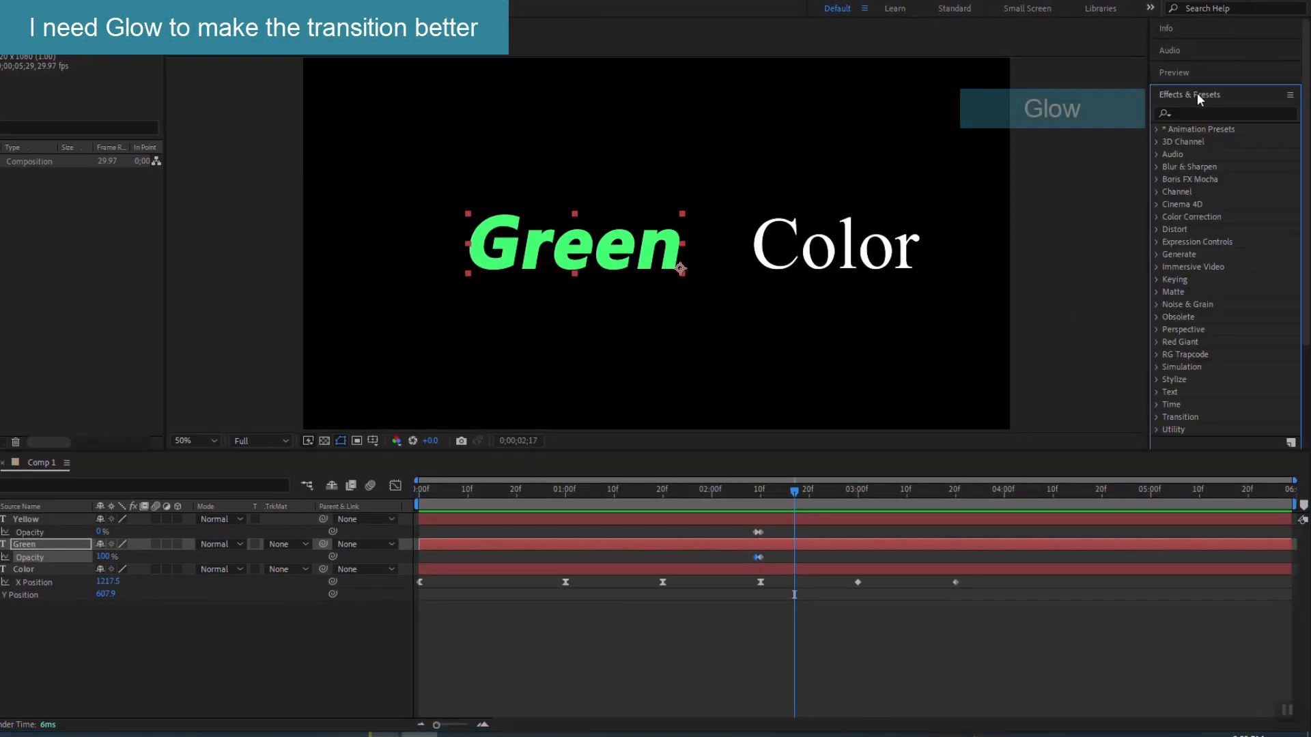
text(Glow)
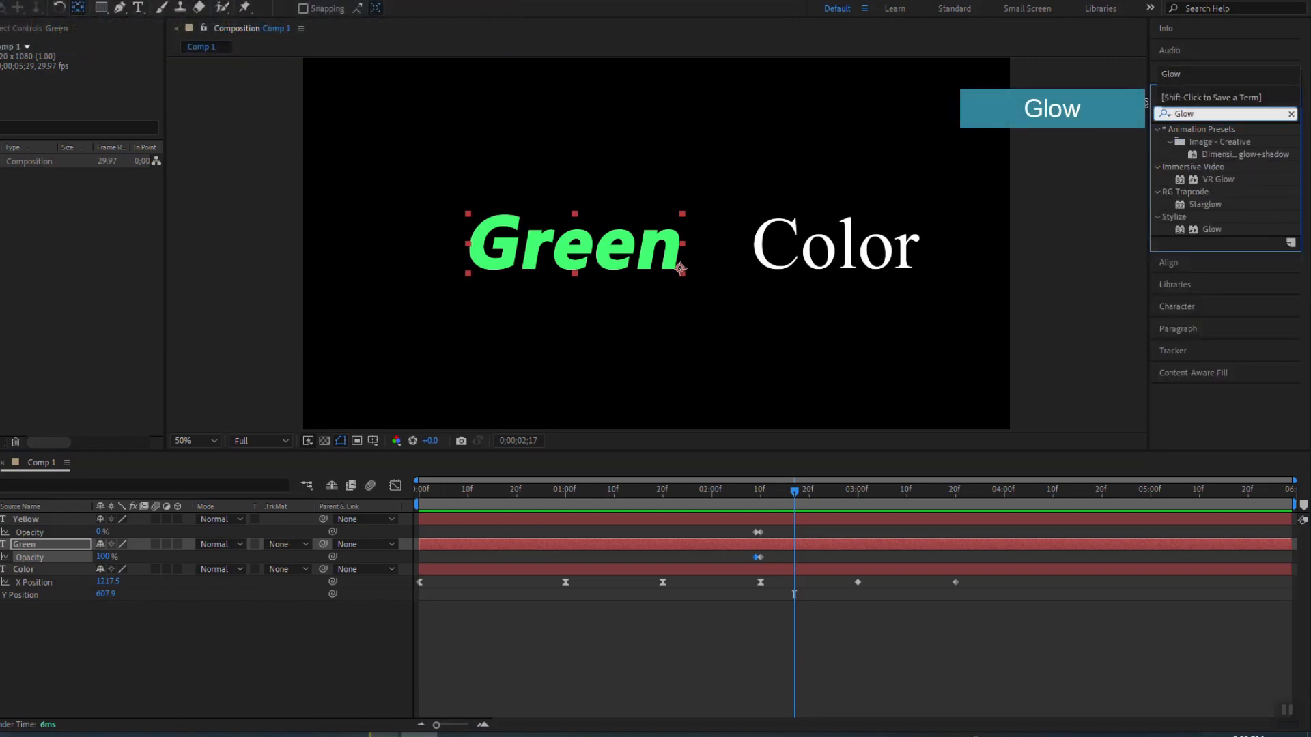
drag(1212, 230, 85, 528)
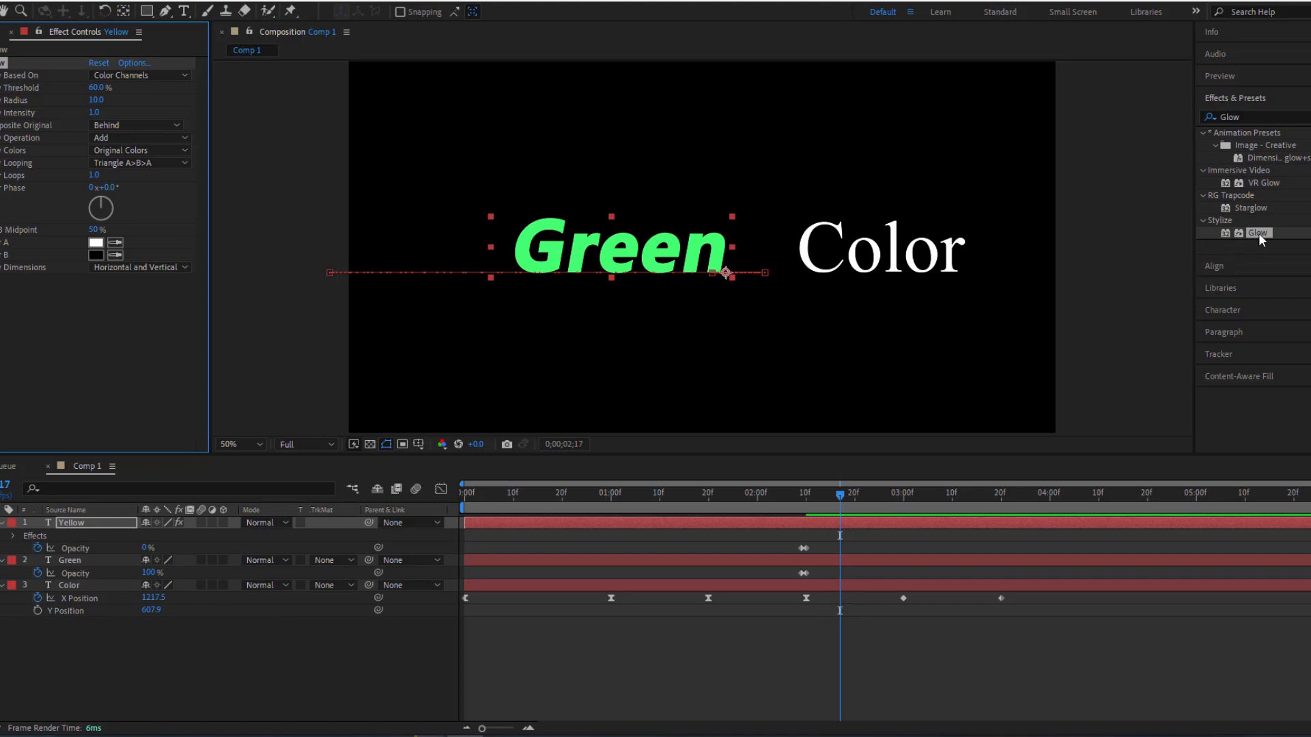
drag(1260, 235, 106, 560)
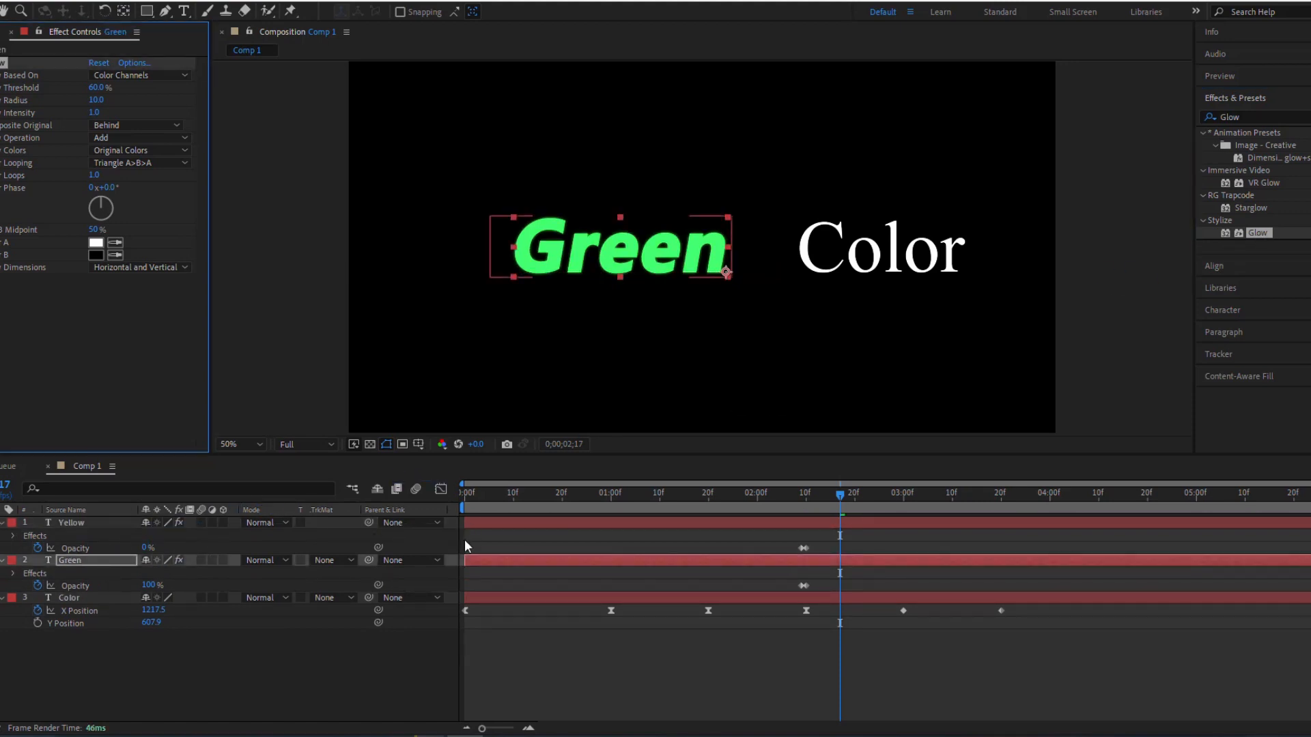
Step: At 0;00;02;10, keyframe the Yellow layer's Glow Radius at 40
drag(817, 497, 864, 507)
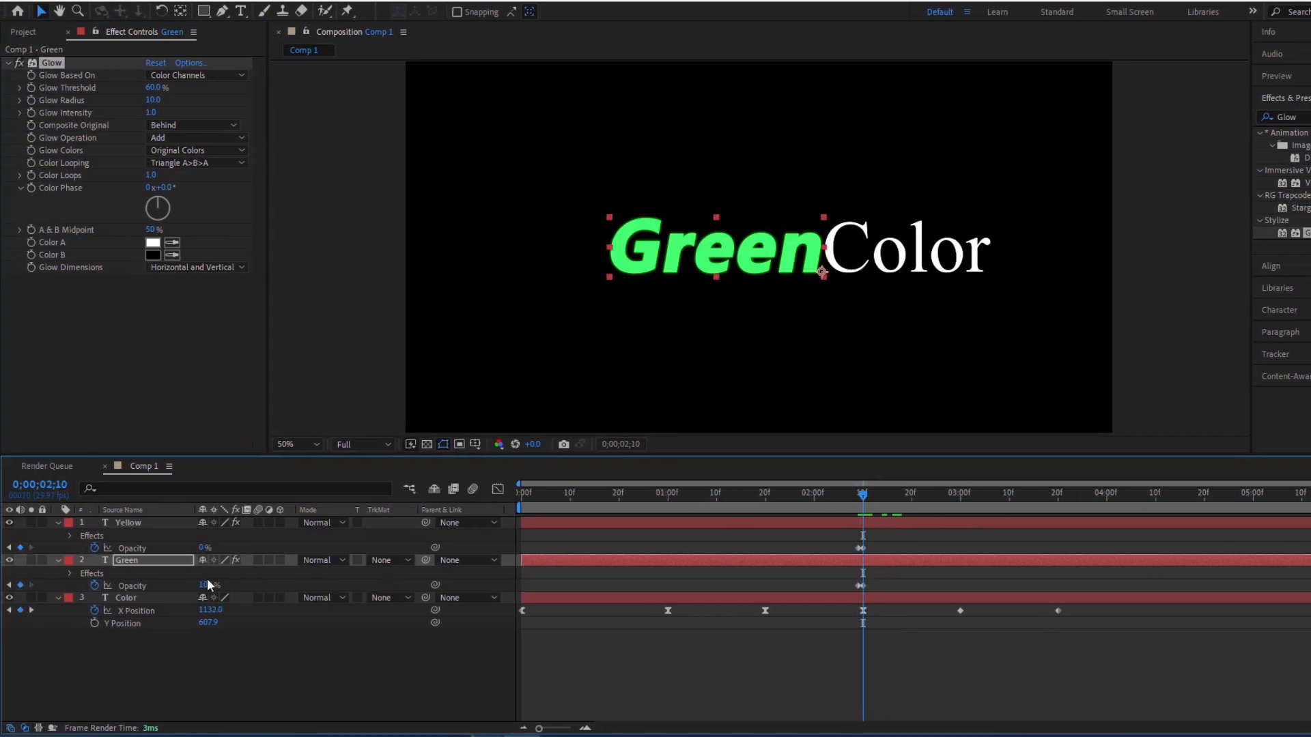
click(139, 524)
click(155, 100)
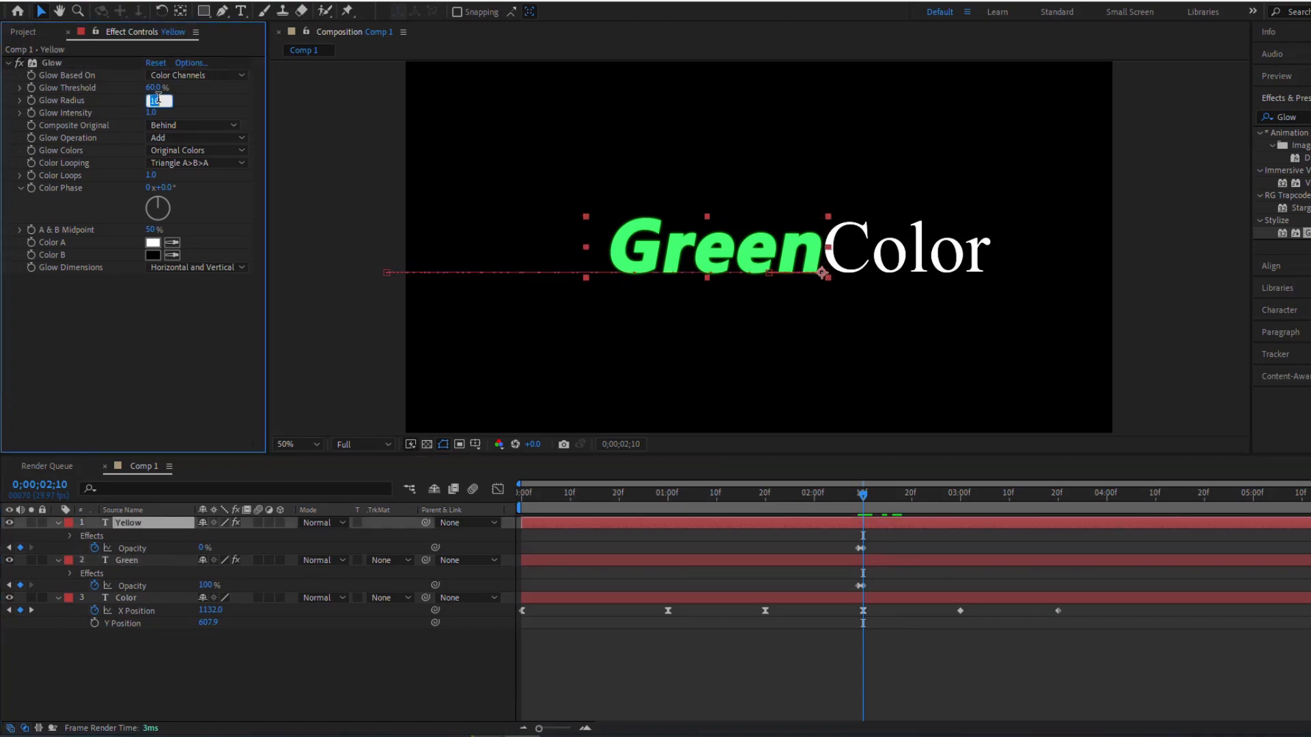
text(400)
key(Return)
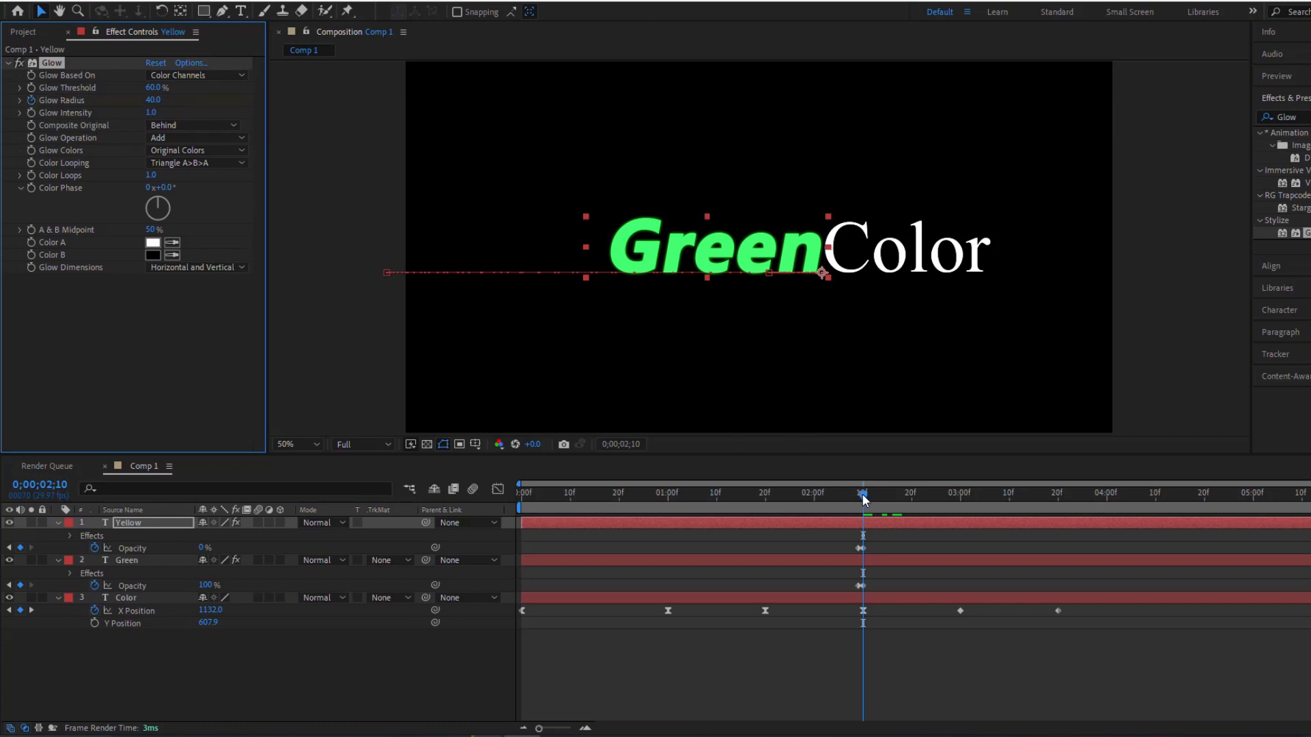
Step: At 0;00;02;07, keyframe the Yellow layer's Glow Radius at 0 so its glow builds up to the collision
drag(864, 500, 847, 506)
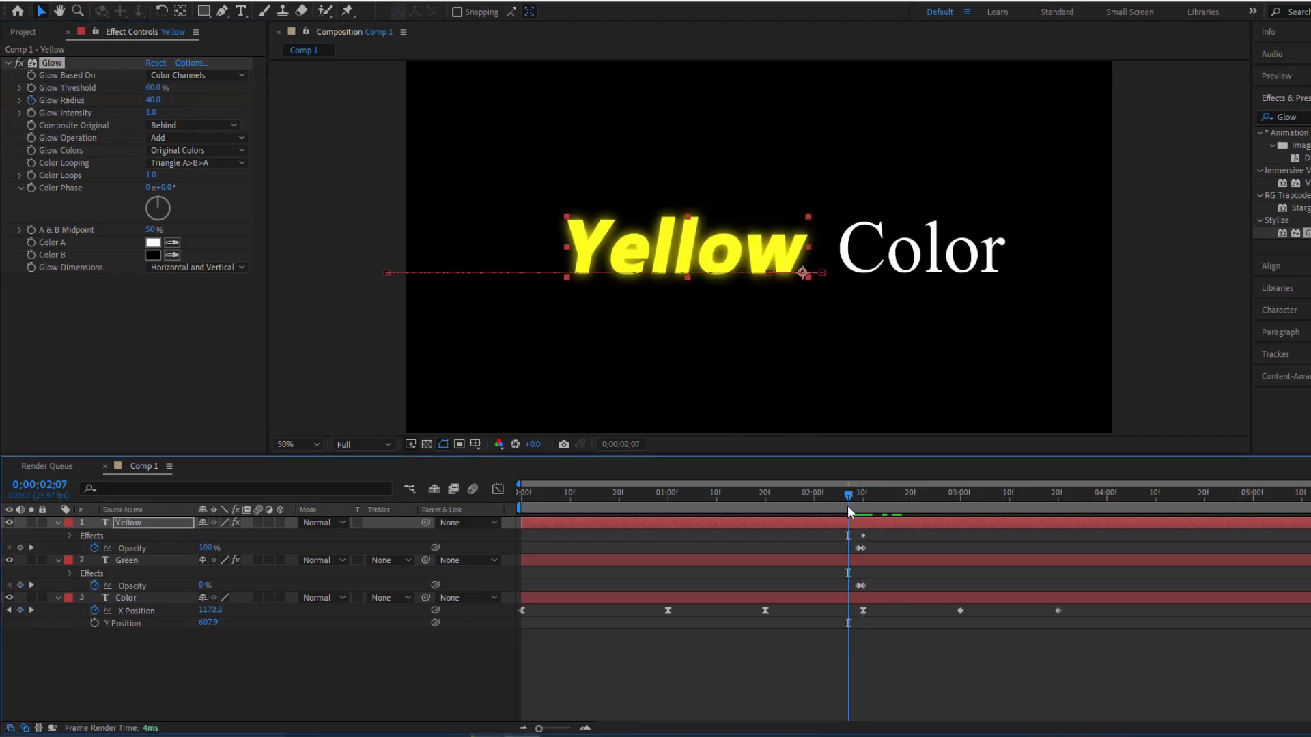
click(156, 99)
text(0)
key(Return)
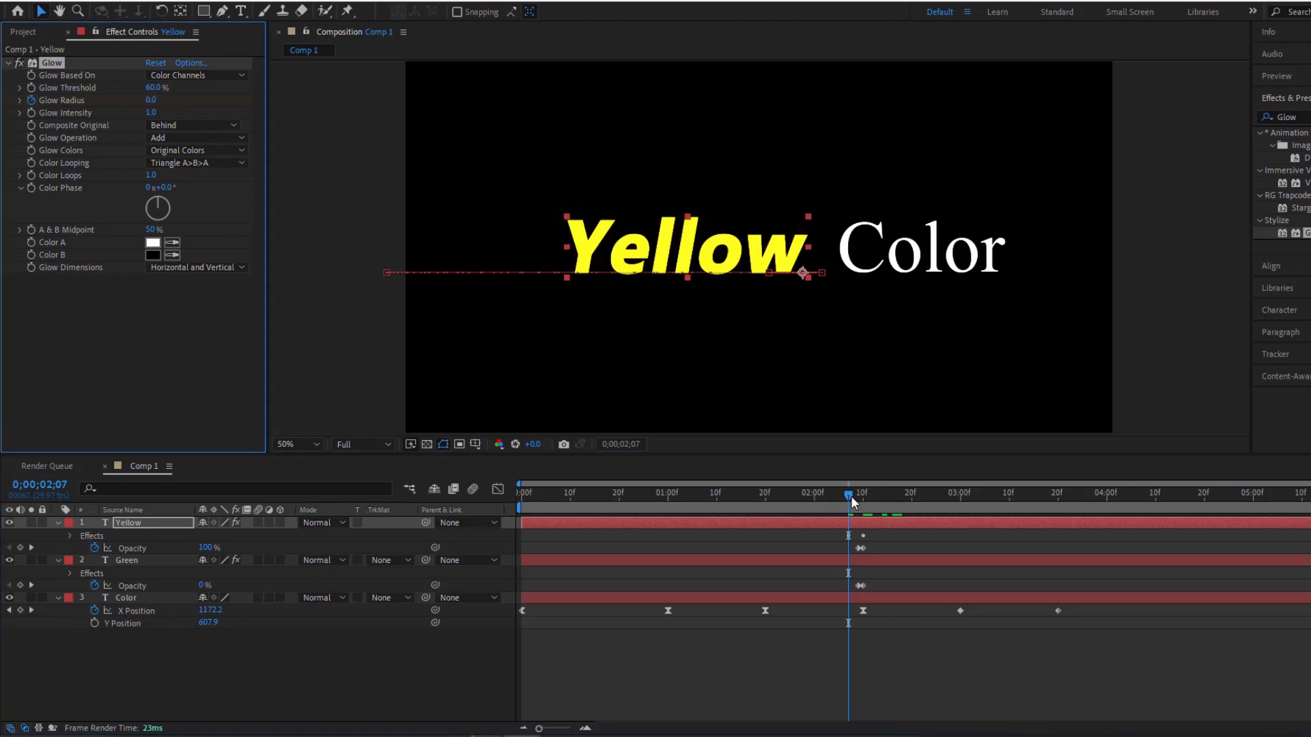
Step: Back at 0;00;02;10, keyframe the Green layer's Glow Radius at 40
drag(851, 497, 863, 502)
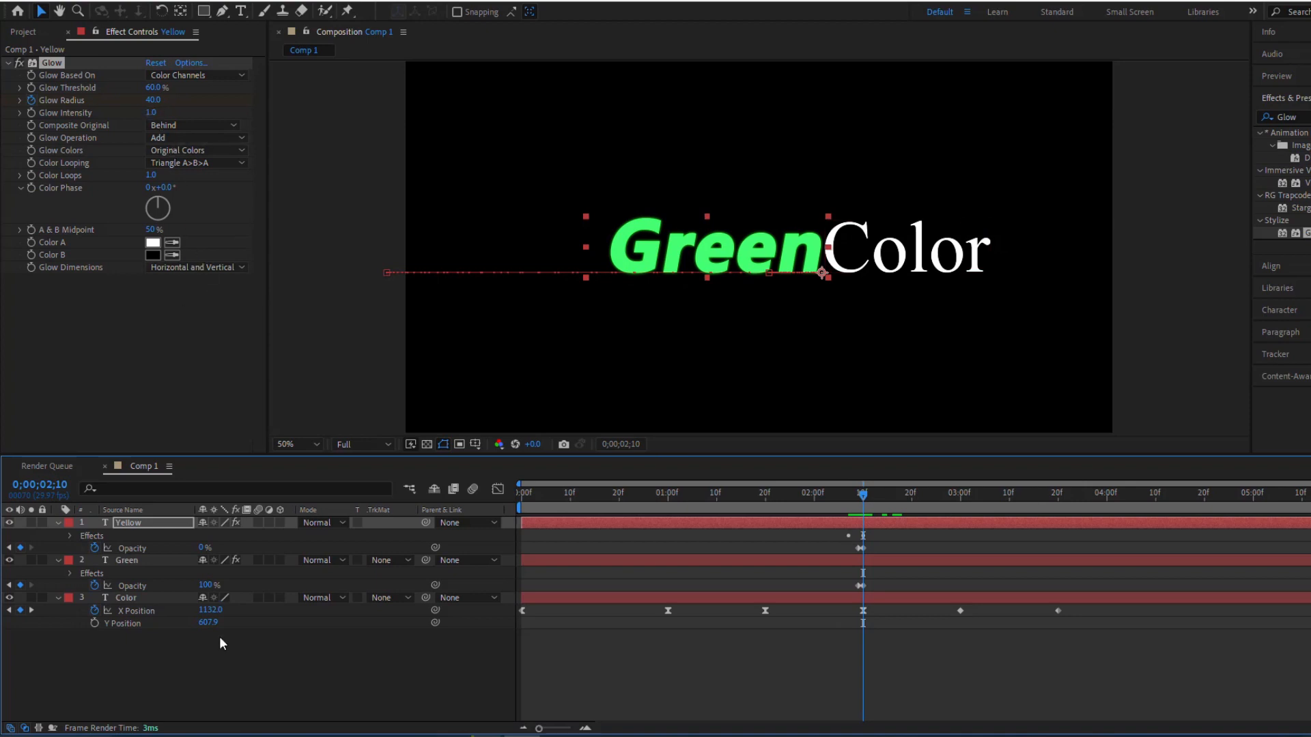
click(126, 561)
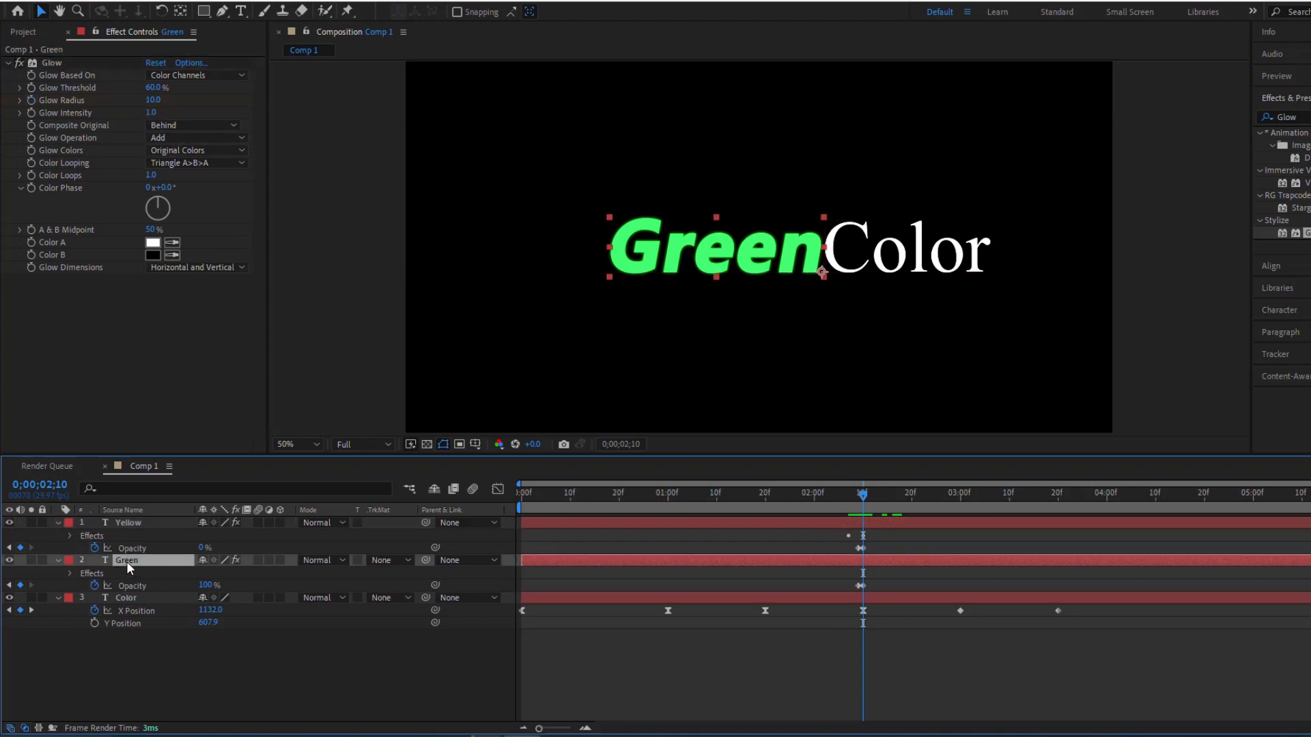
click(153, 100)
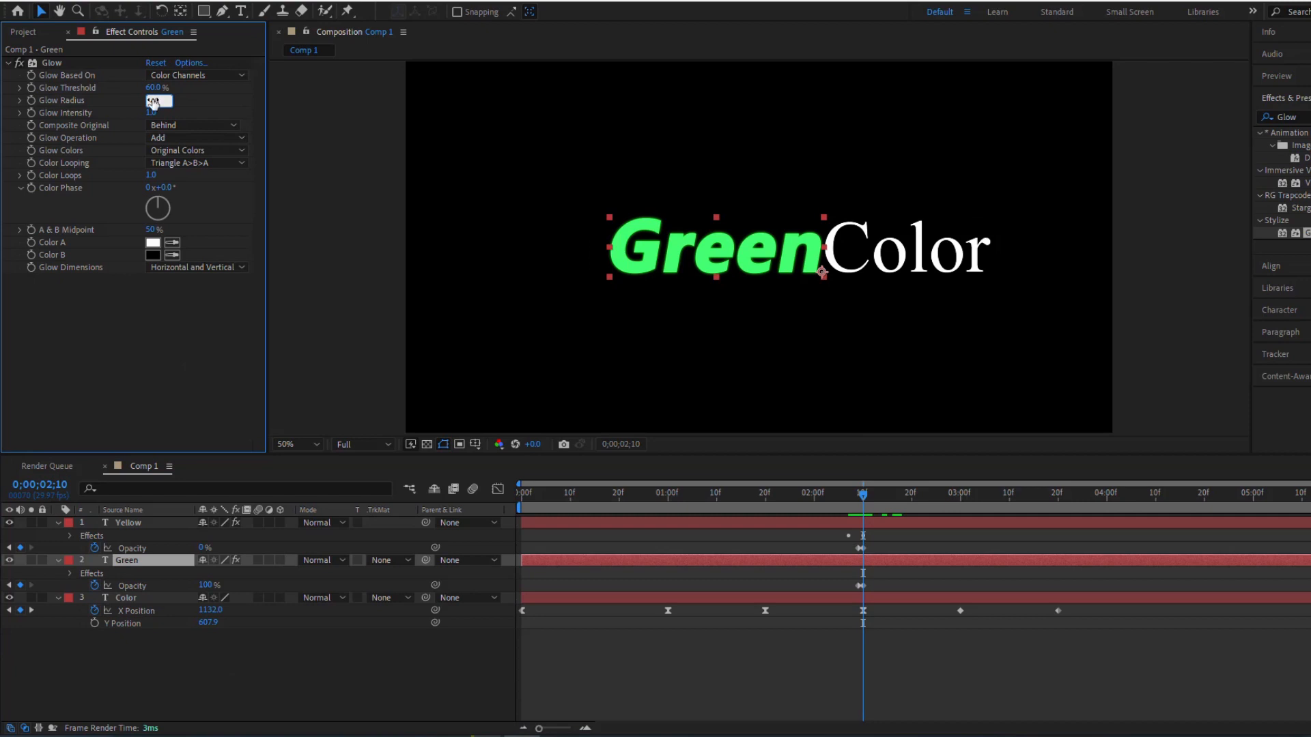
text(40)
key(Return)
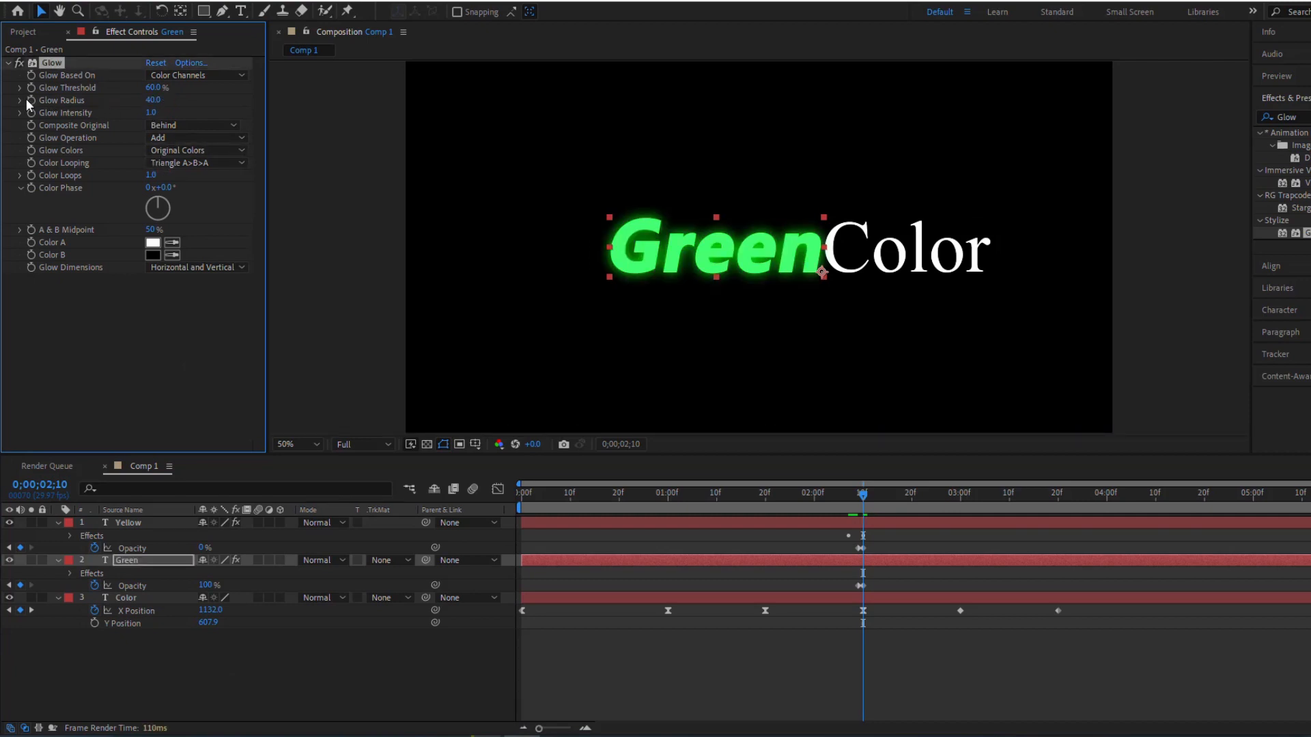
Step: Add another Glow Radius keyframe to the Green layer at 0;00;02;13 to end its glow
drag(871, 493, 879, 494)
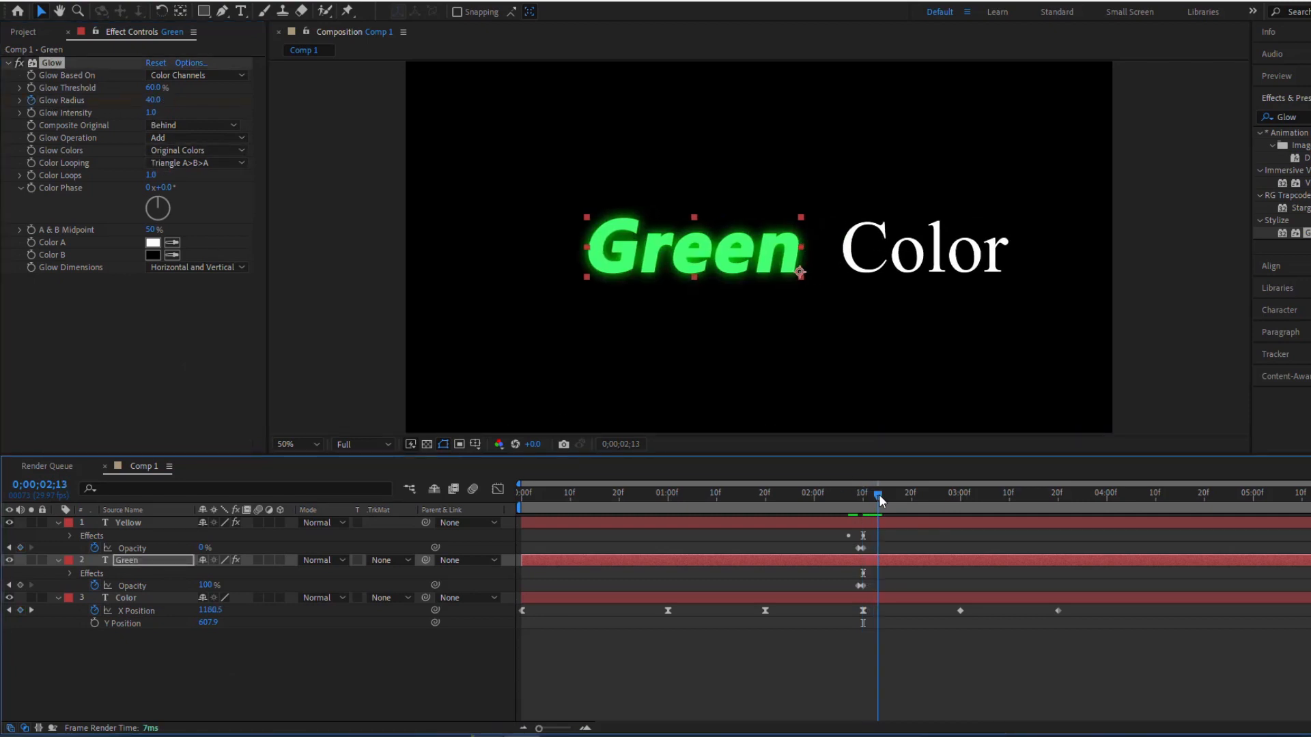
click(153, 100)
key(Return)
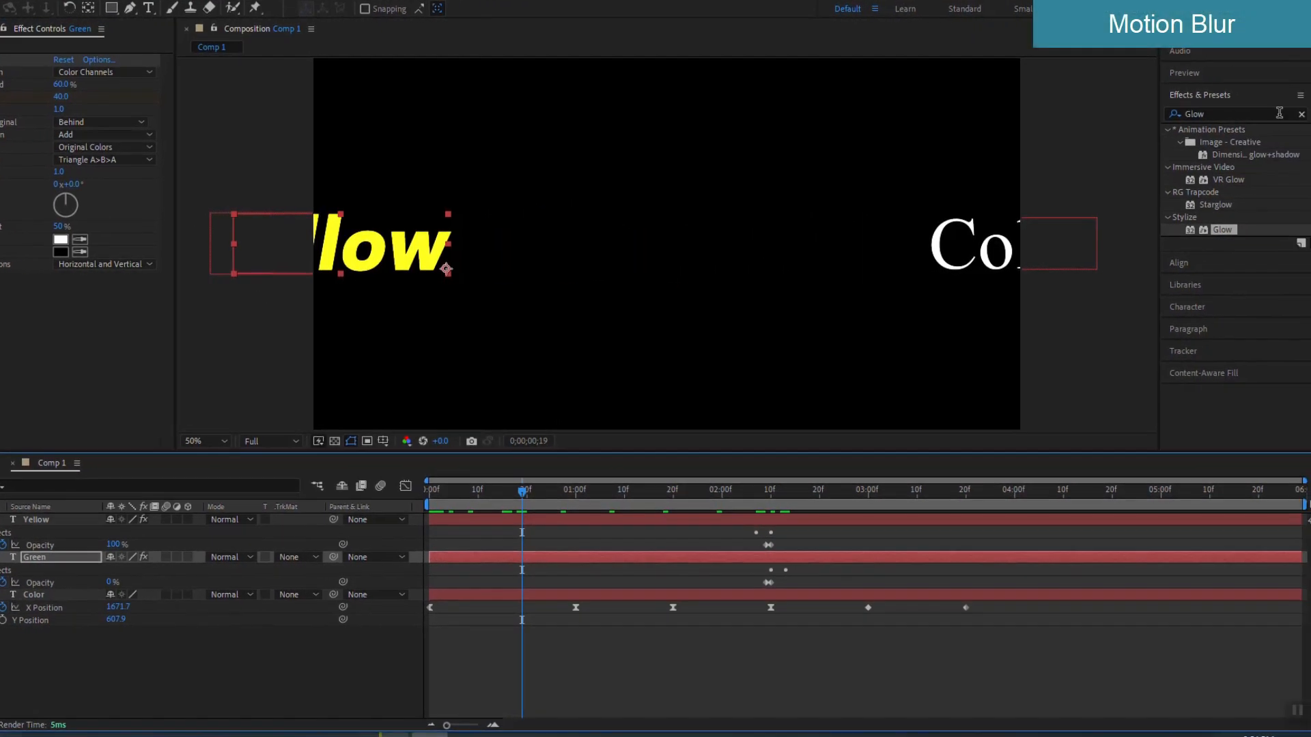
Step: Apply CC Force Motion Blur to the Yellow, Green and Color layers and play back the animation
click(1202, 116)
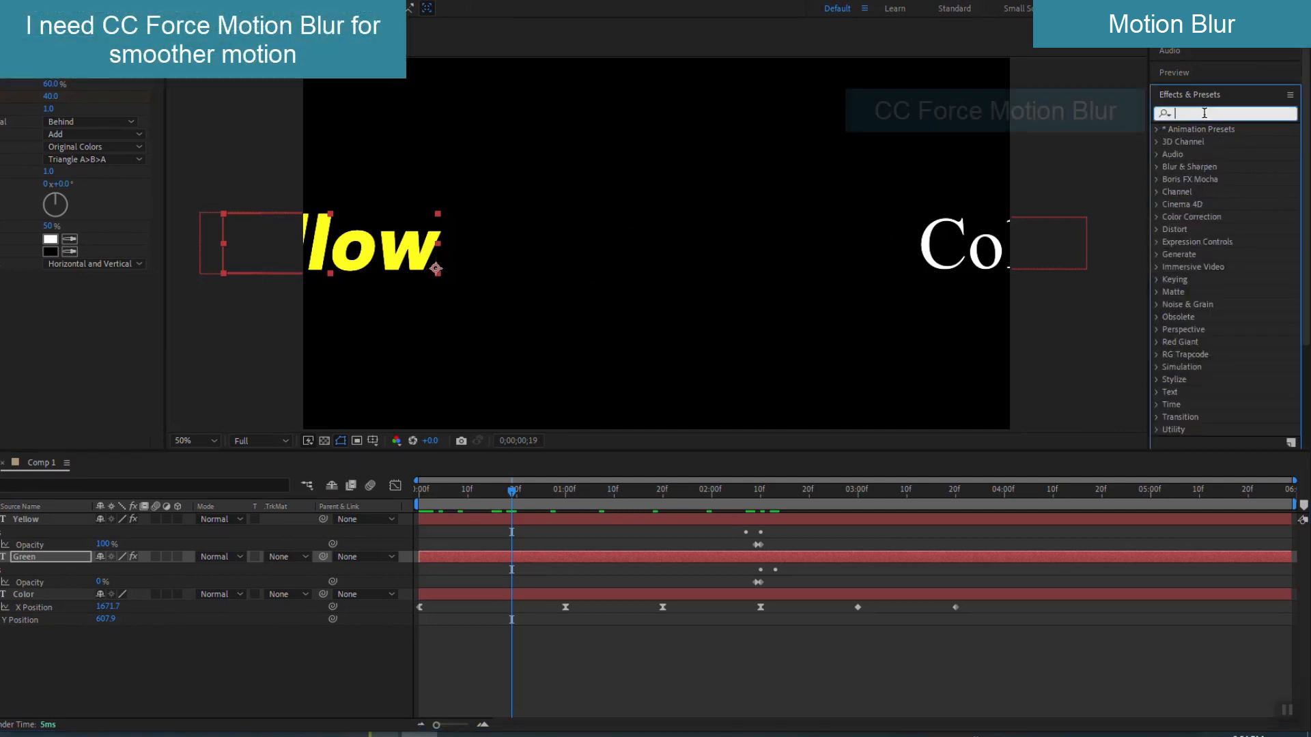
text(Motion)
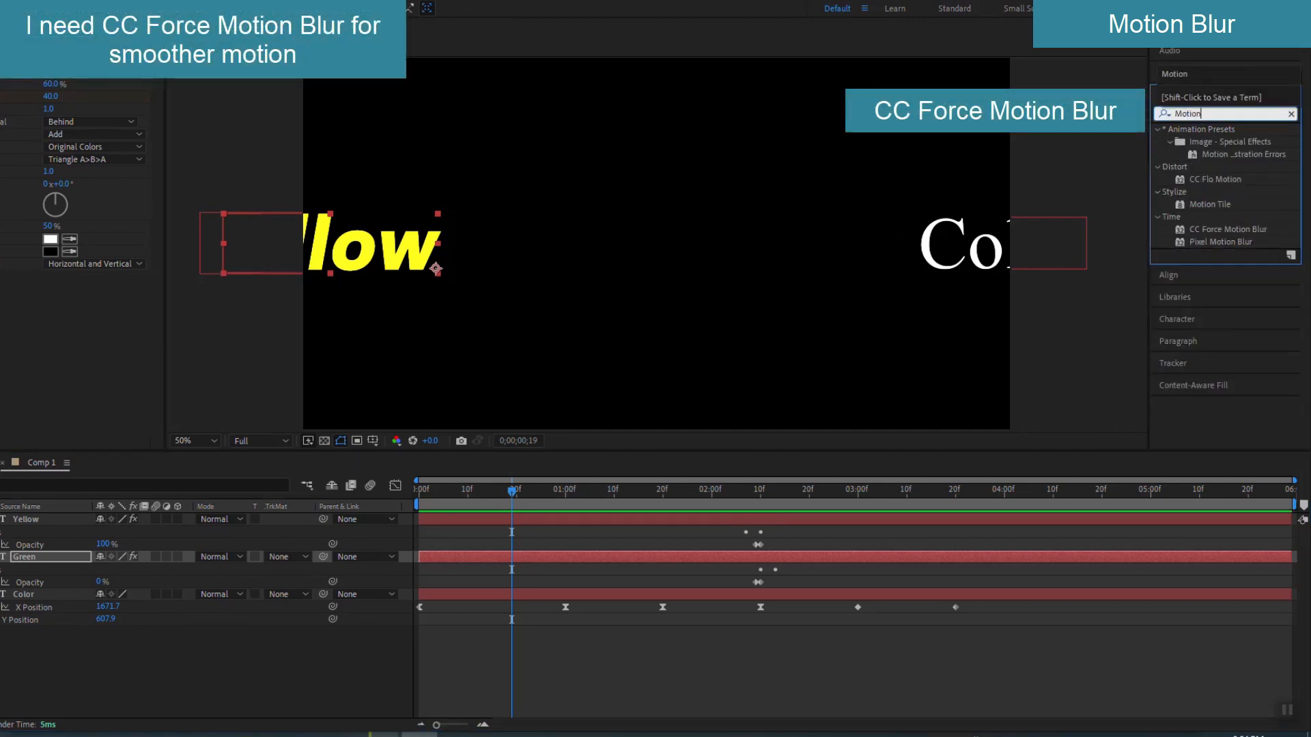
drag(1227, 230, 67, 523)
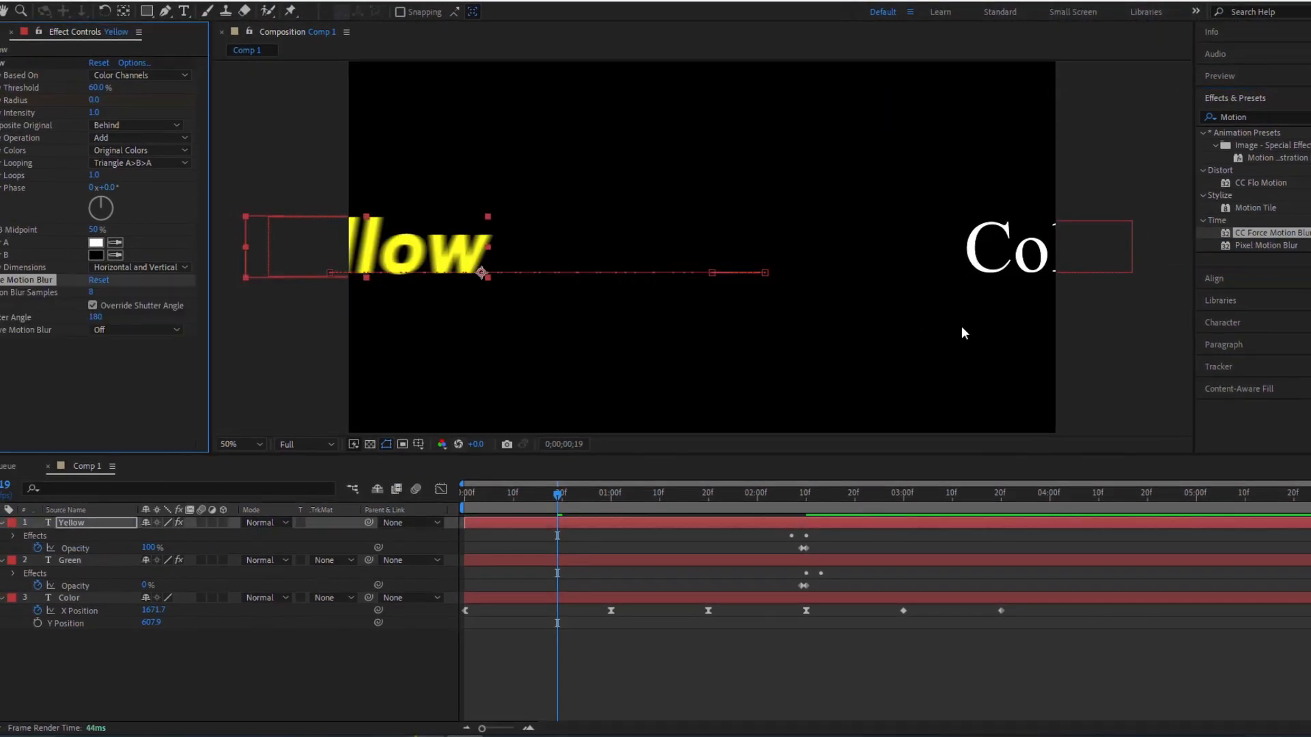
click(75, 559)
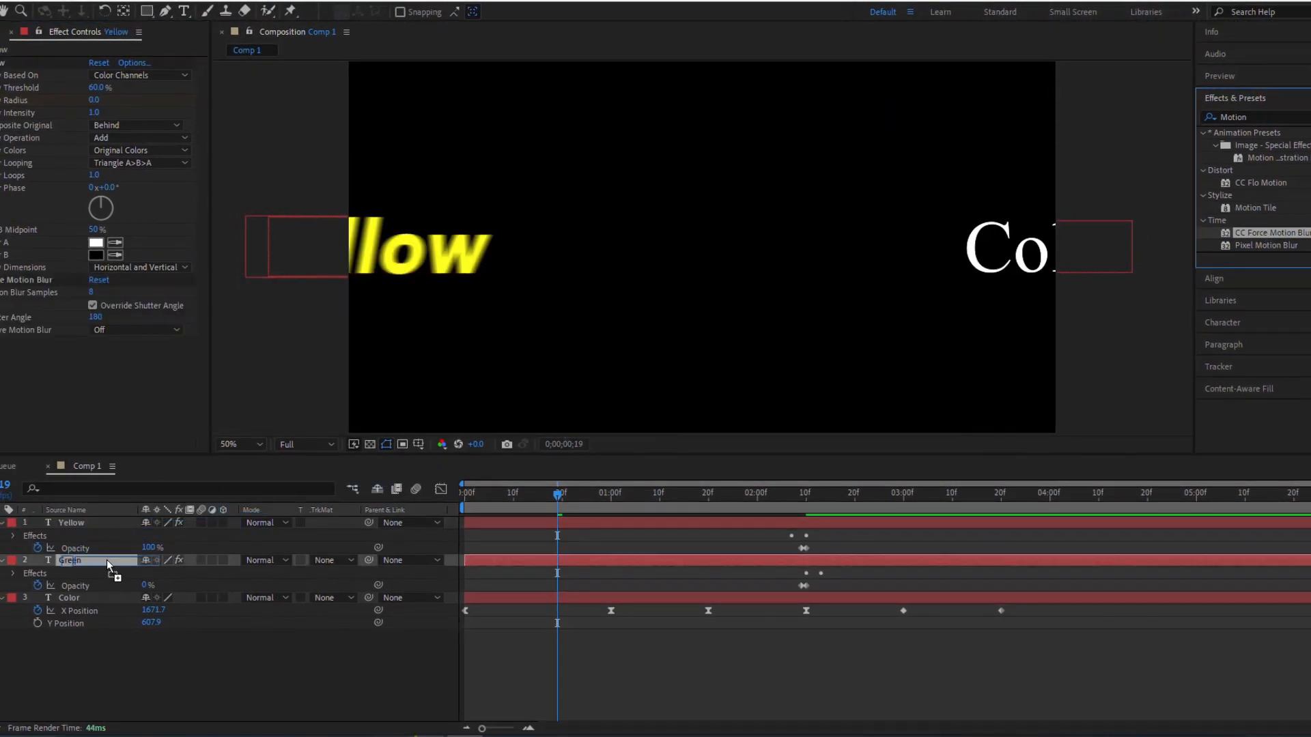
drag(1278, 236, 141, 603)
key(space)
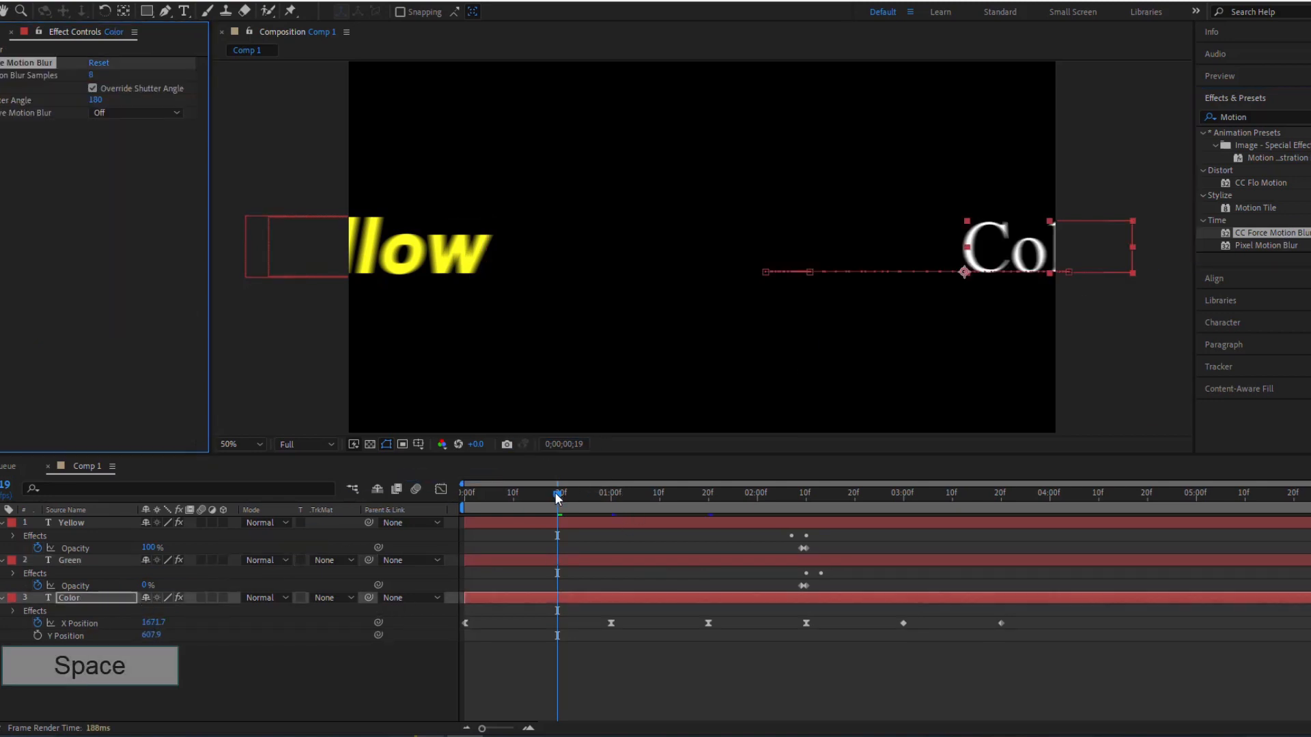